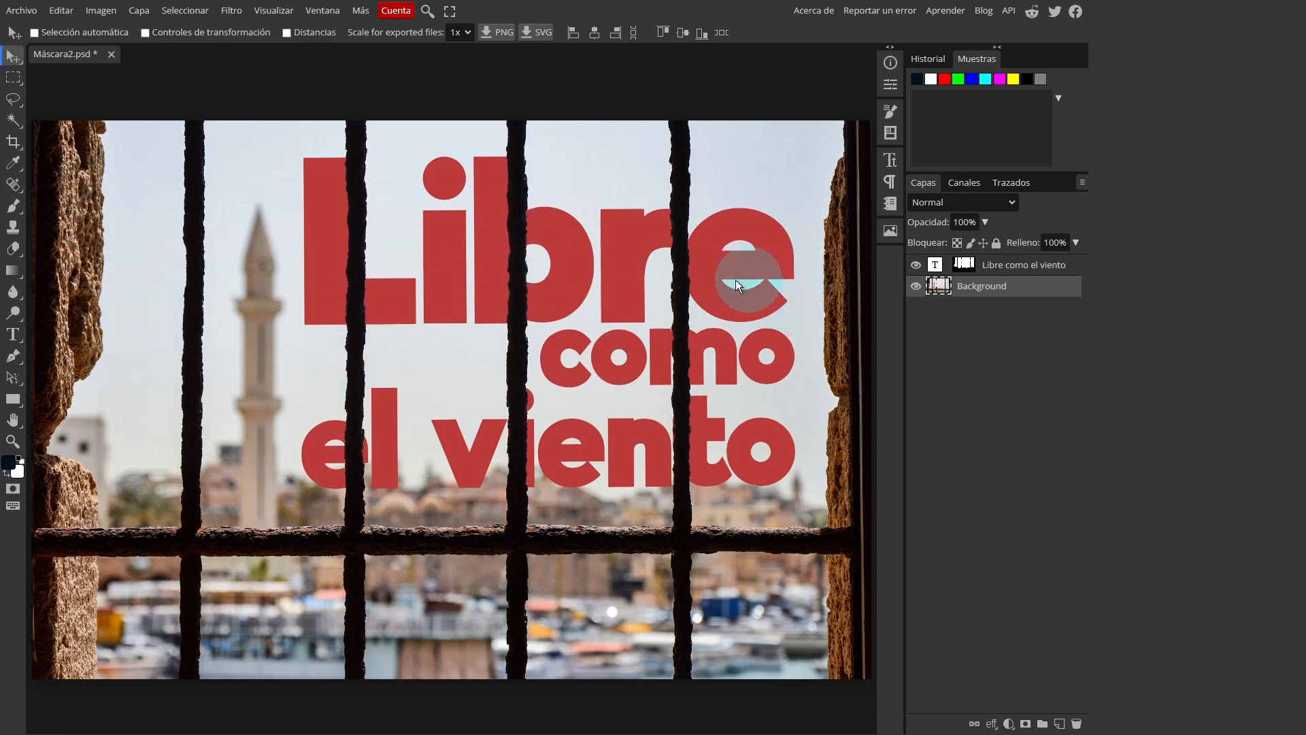
Try moving the masked "Libre como el viento" text down behind the bars and back up to its original place
click(939, 266)
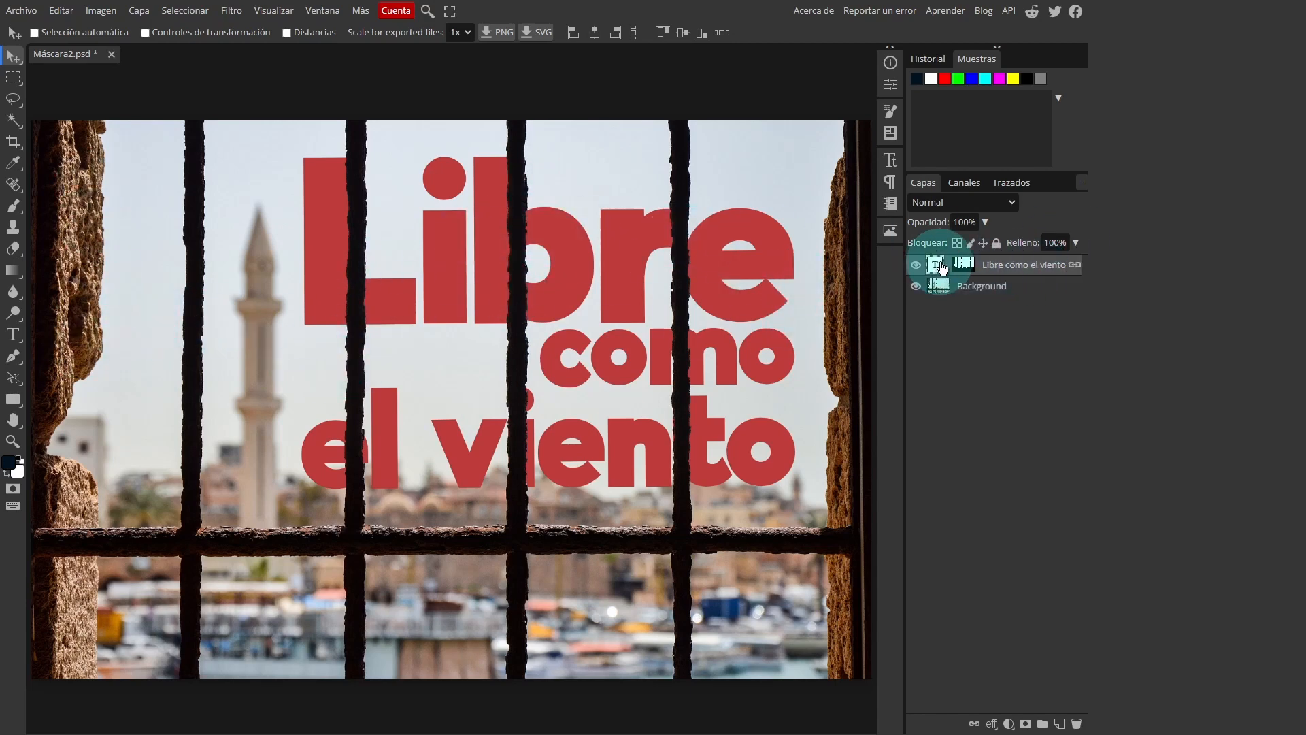
drag(529, 271, 580, 416)
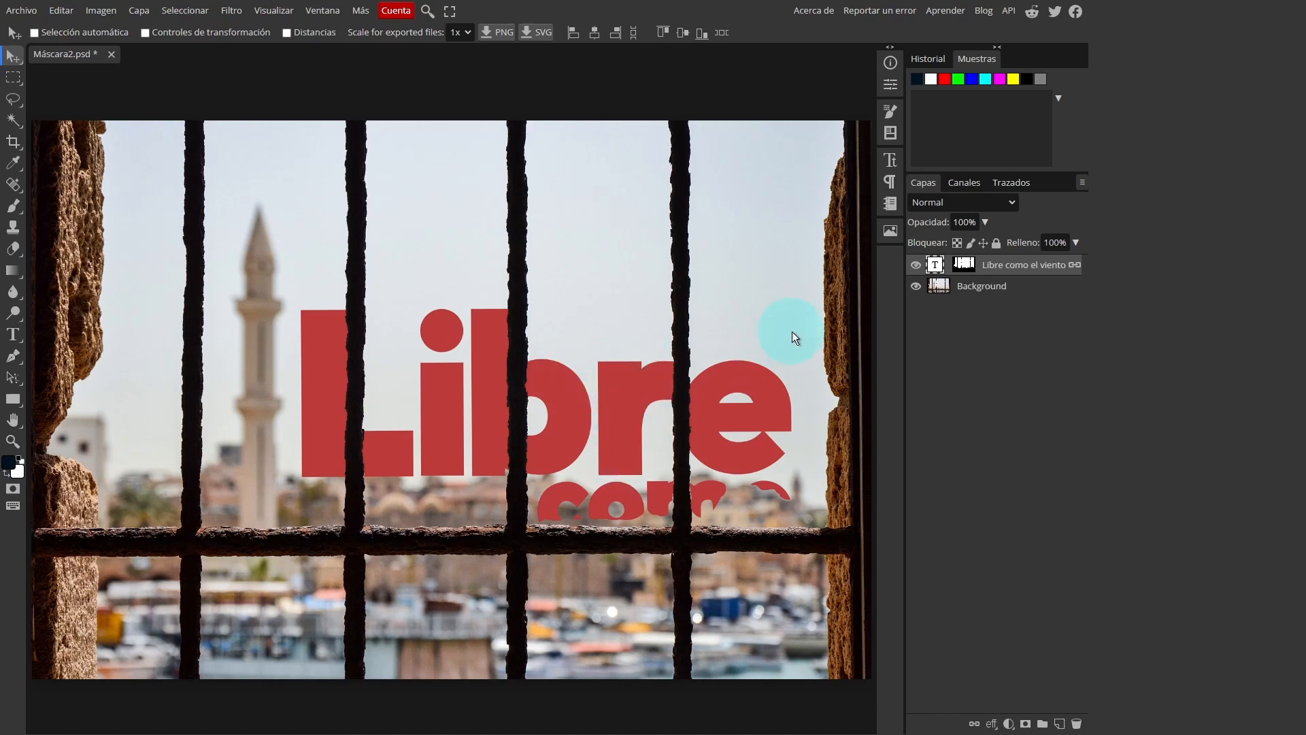
drag(643, 414, 594, 199)
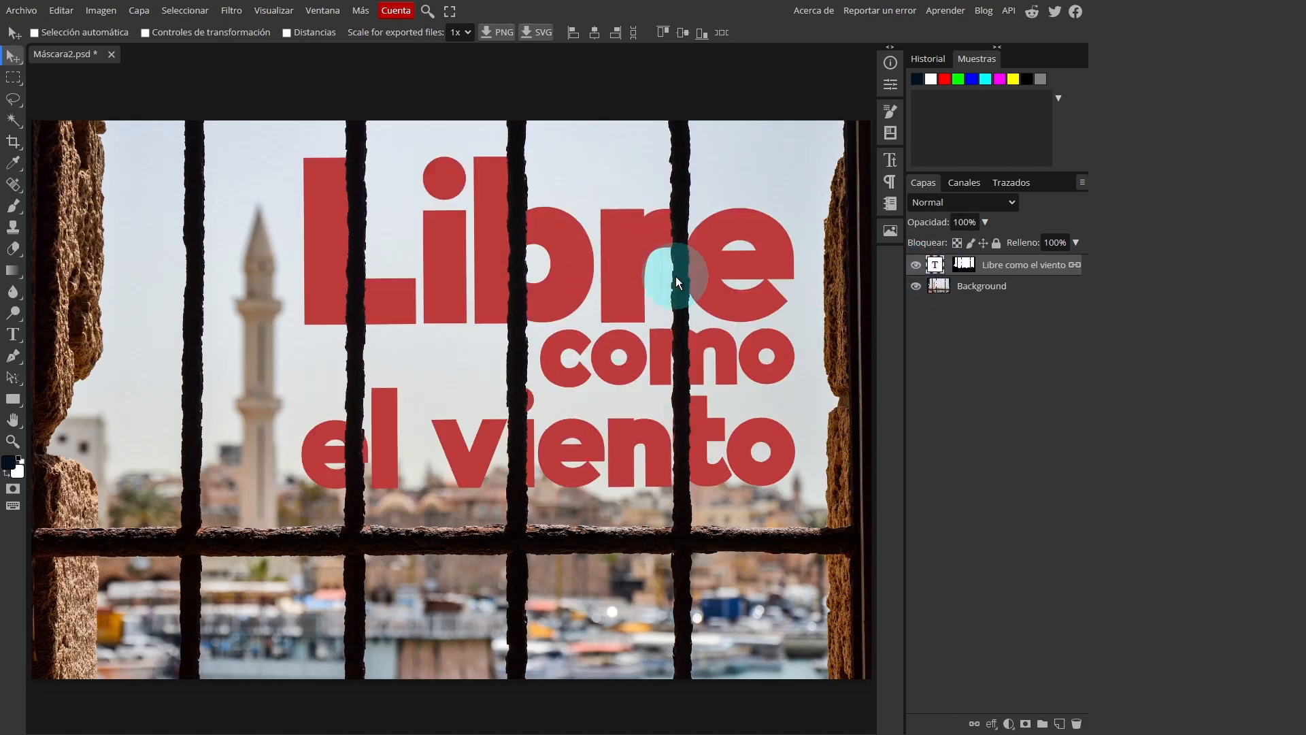
Inspect the "Libre como el viento" layer mask, load it as a selection and leave the Background layer active
alt+click(965, 266)
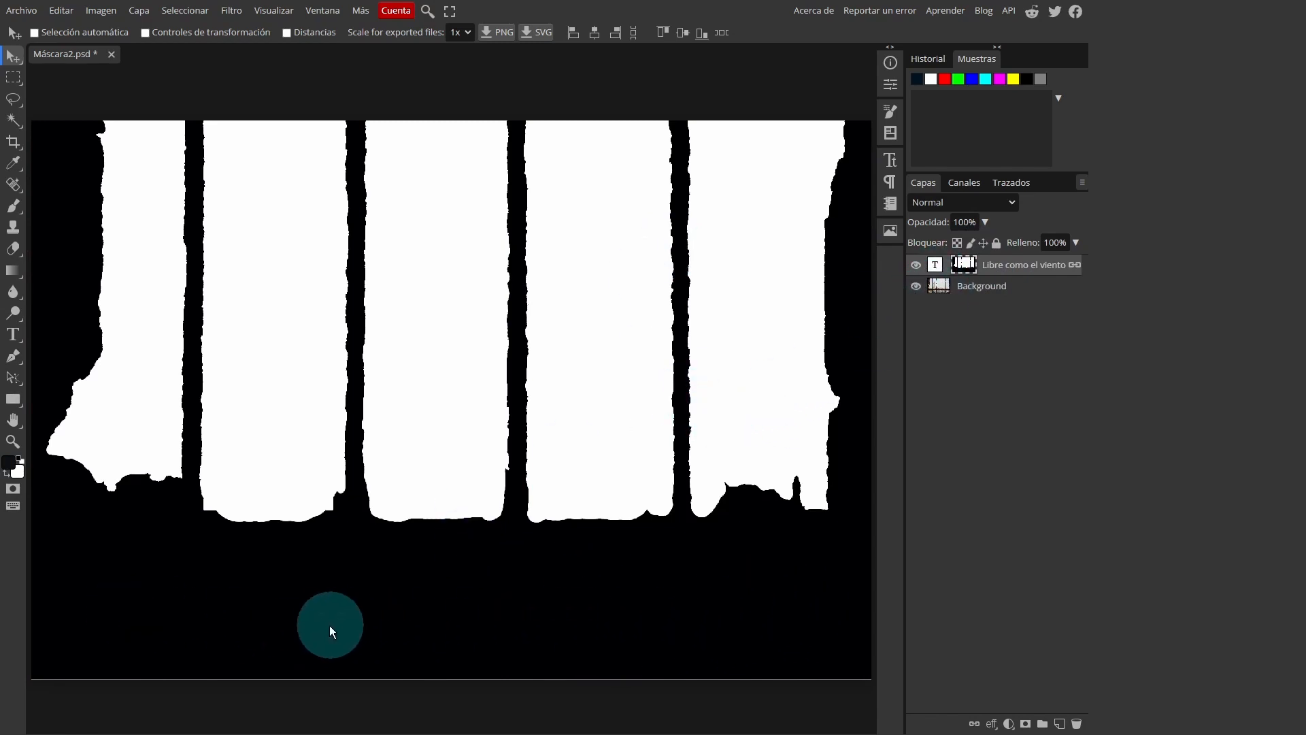
click(961, 287)
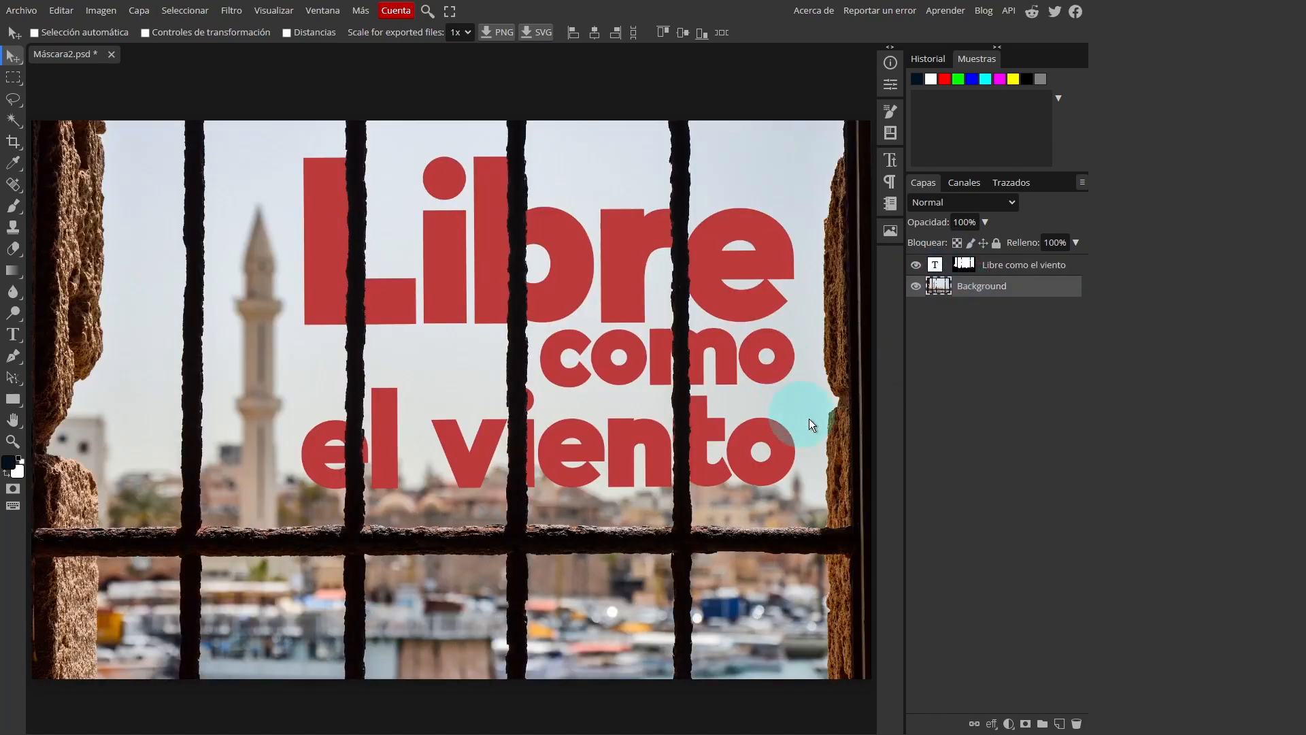
key(ctrl)
ctrl+click(964, 266)
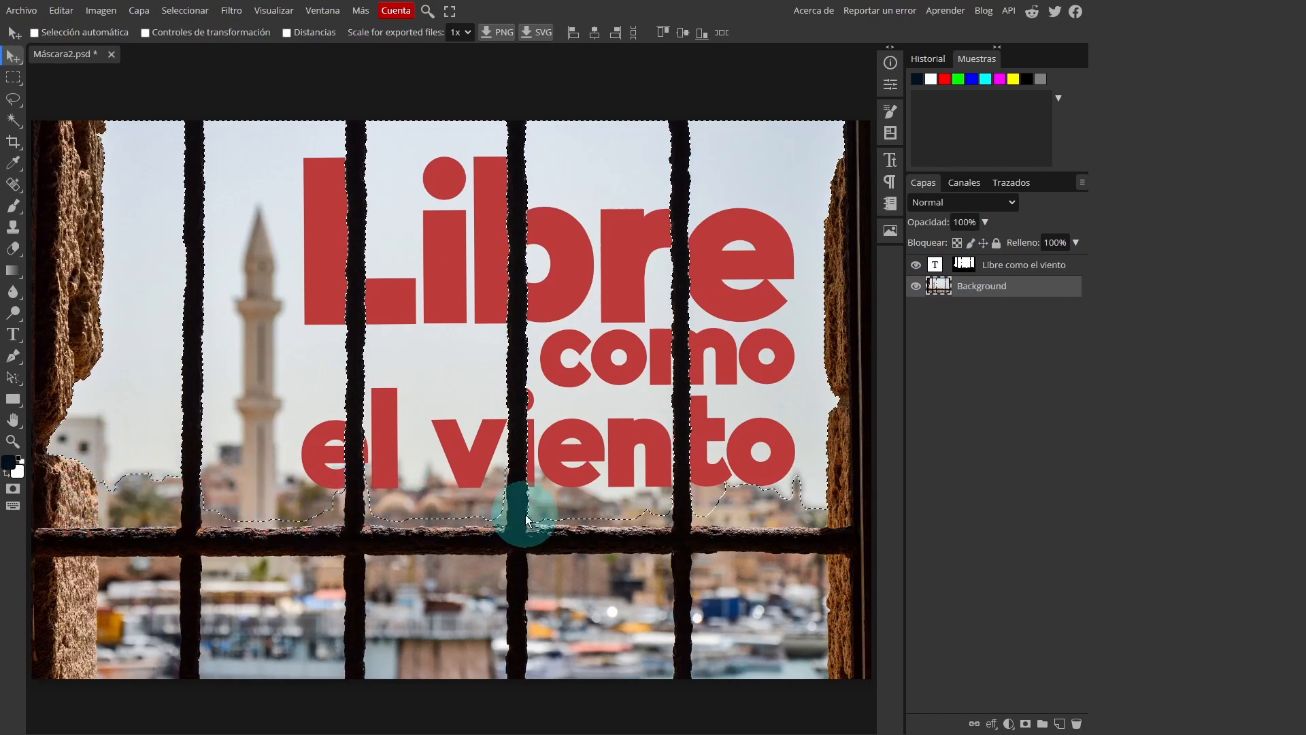
alt+click(965, 265)
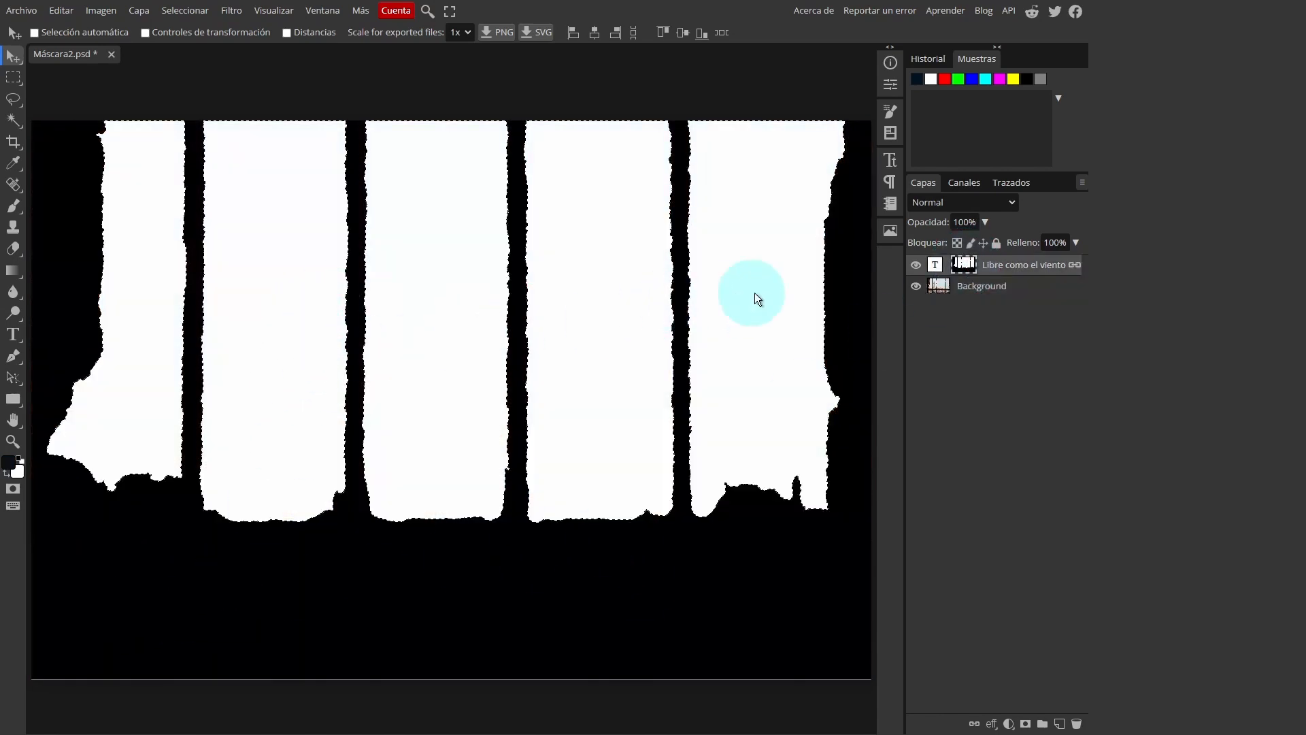
click(962, 294)
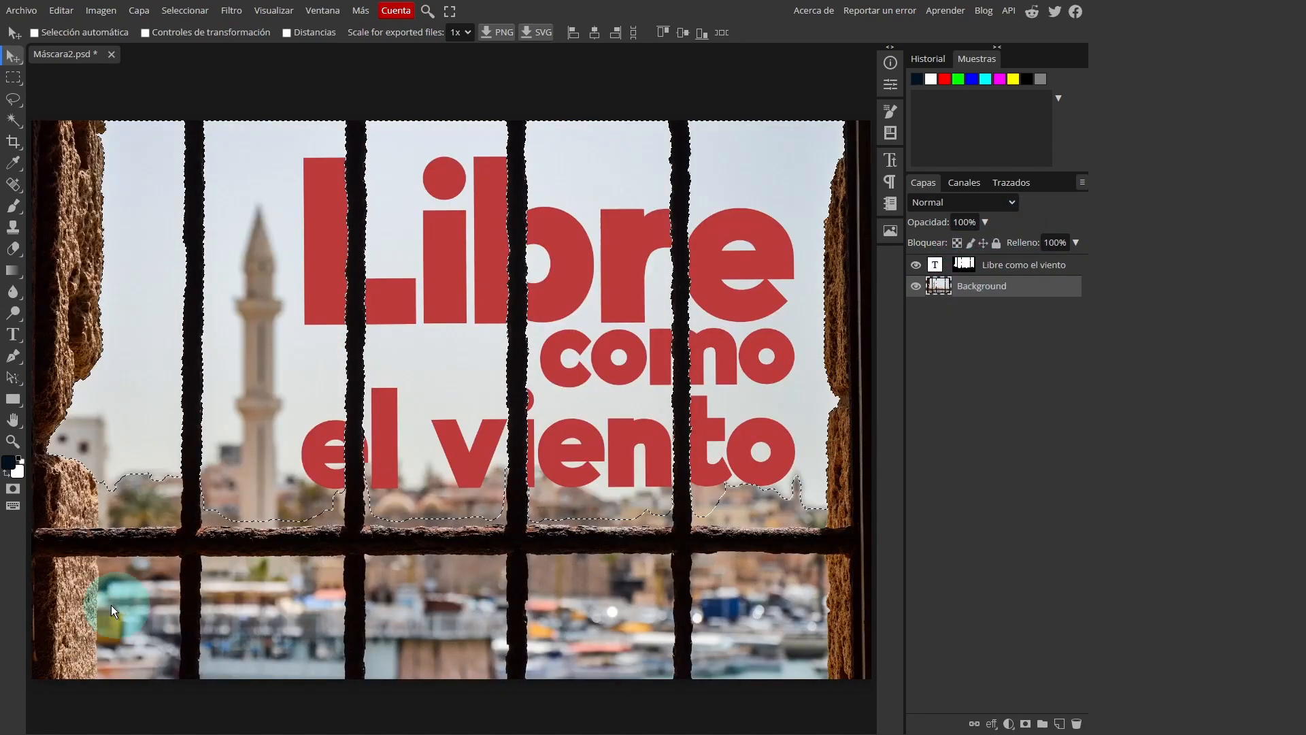
Set the Magic Wand to Replace mode with a tolerance of 37 for the area beside the lower-left stone
scroll(101, 516, up, 5)
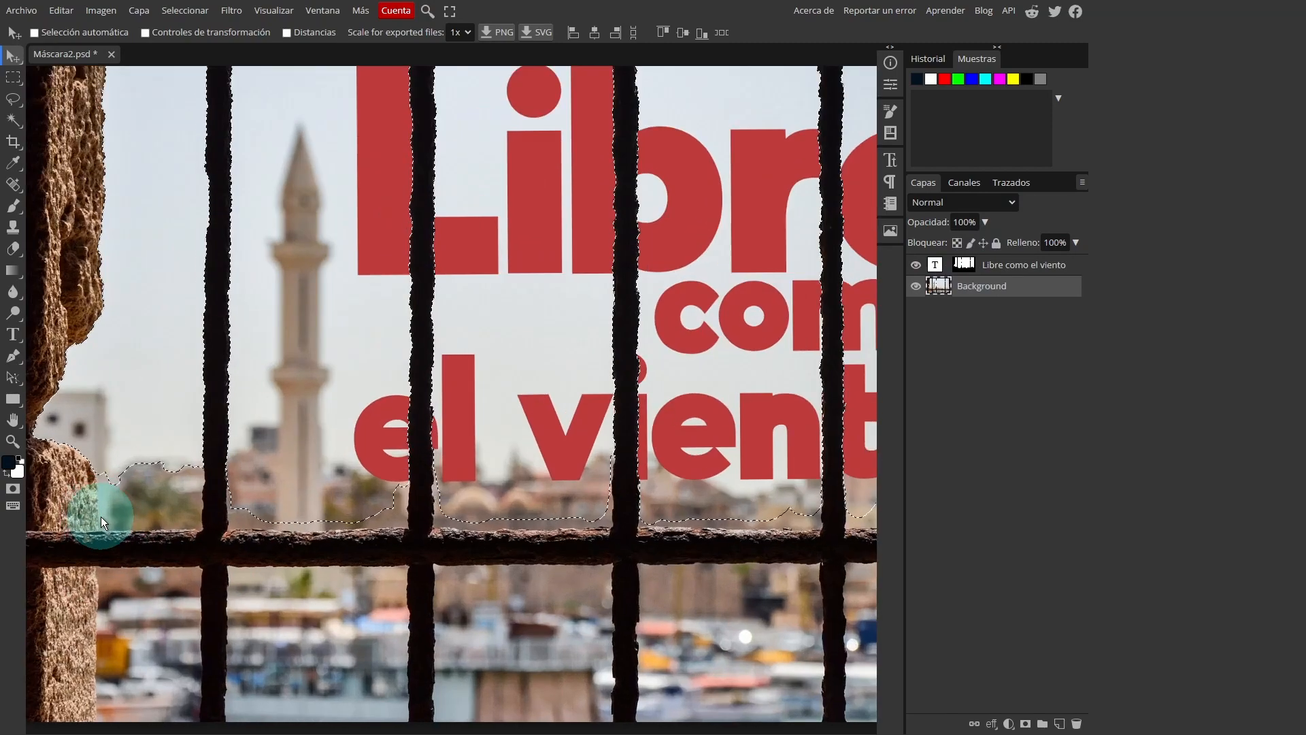
drag(137, 489, 240, 481)
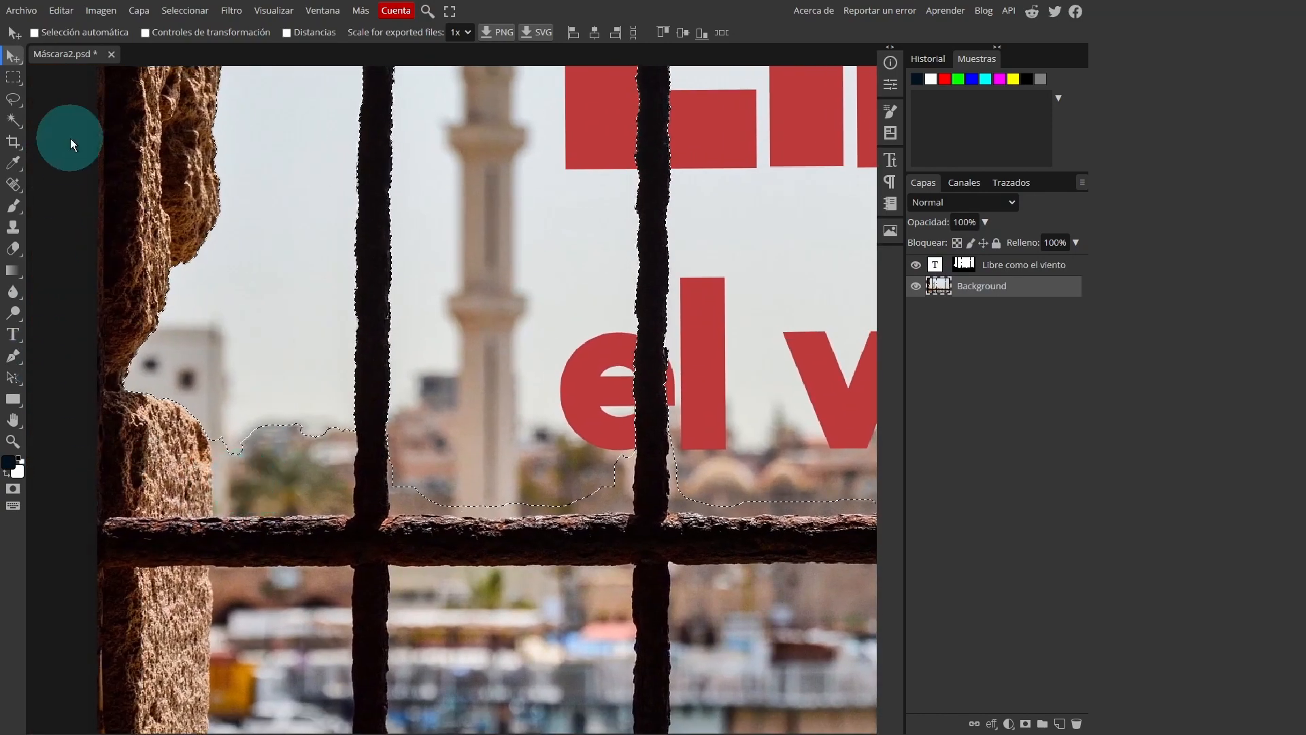
click(12, 120)
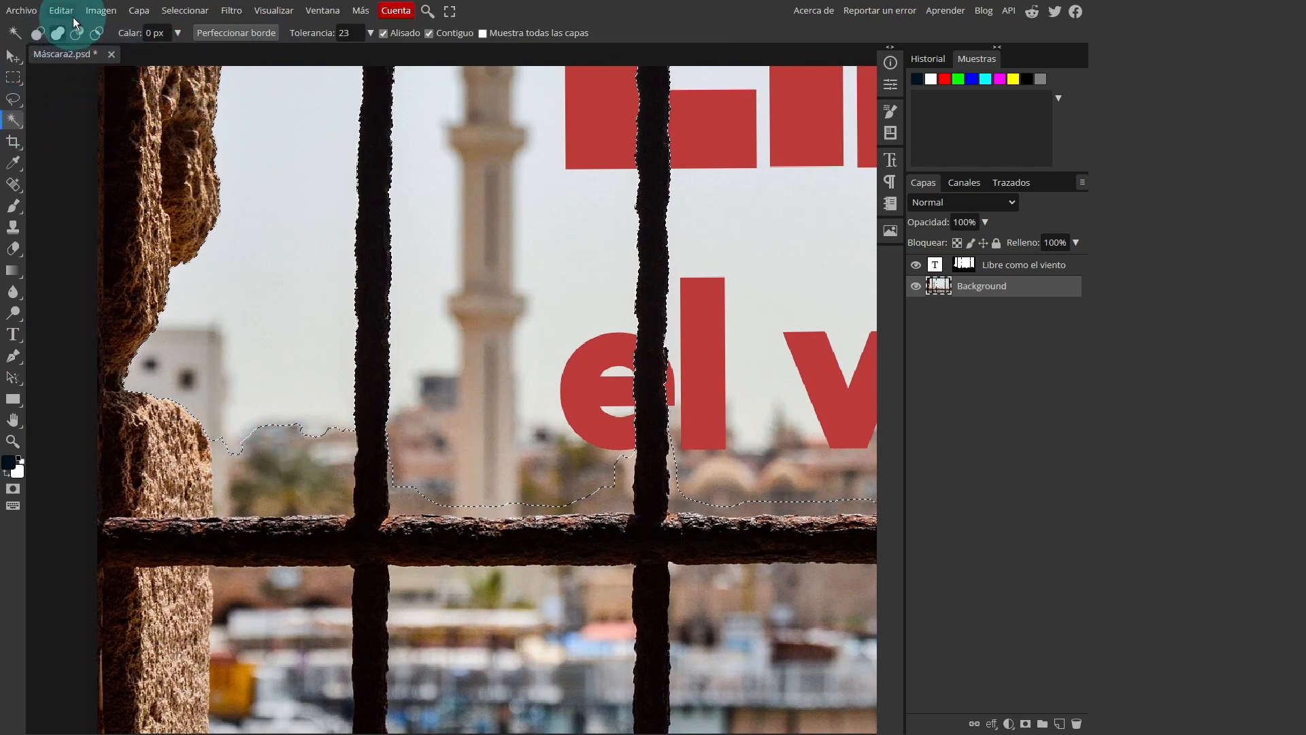
click(57, 34)
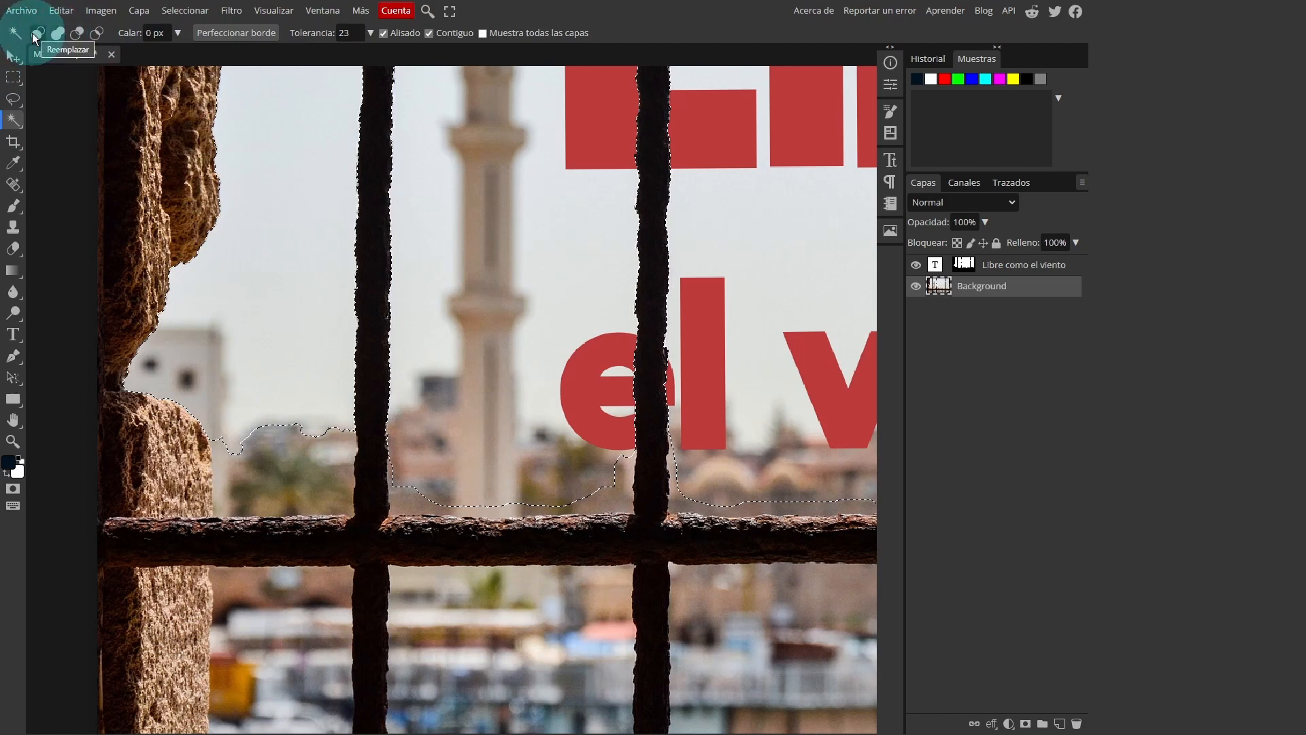
click(32, 34)
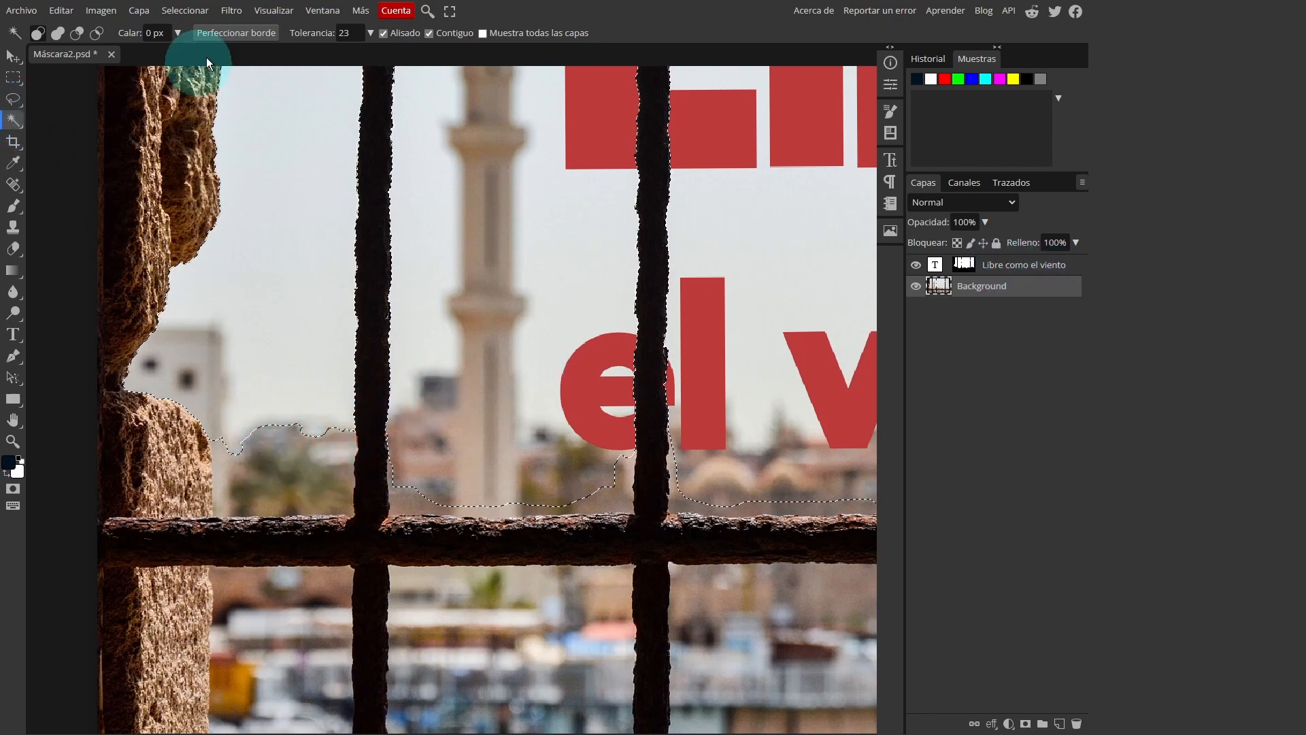
click(371, 33)
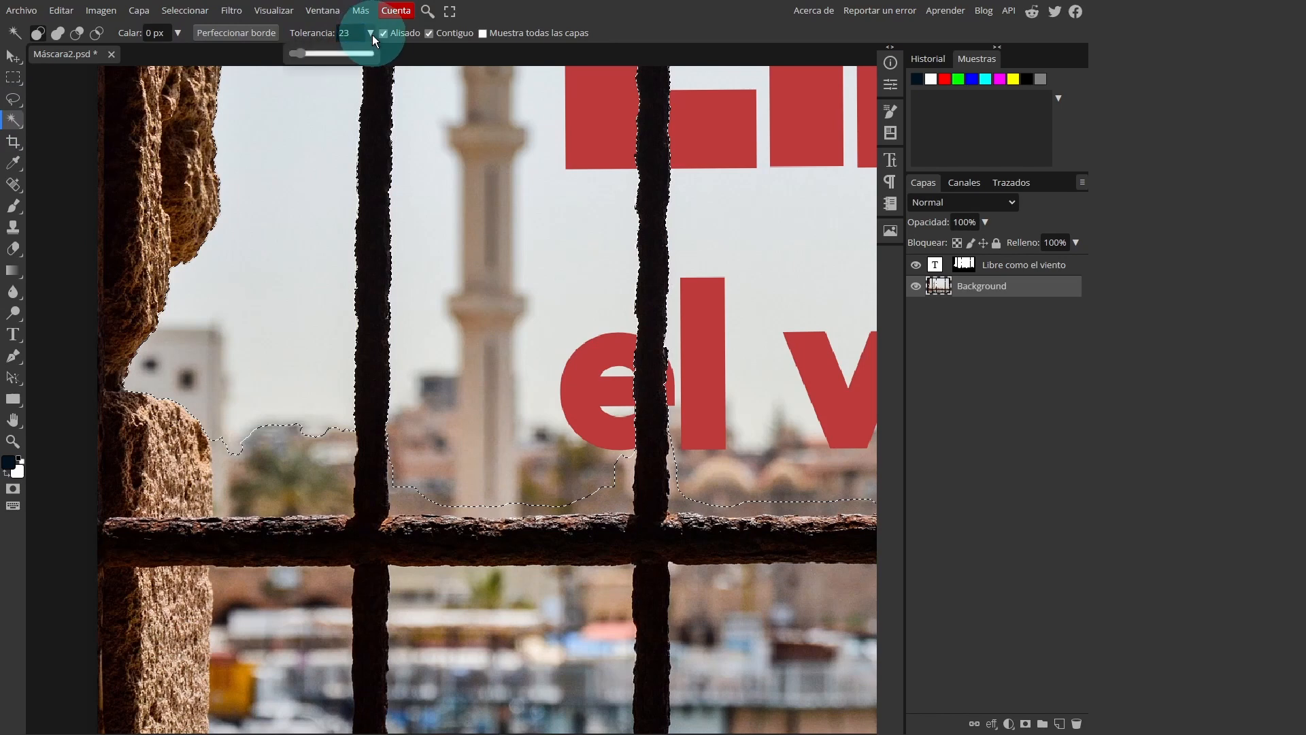
drag(307, 55, 304, 52)
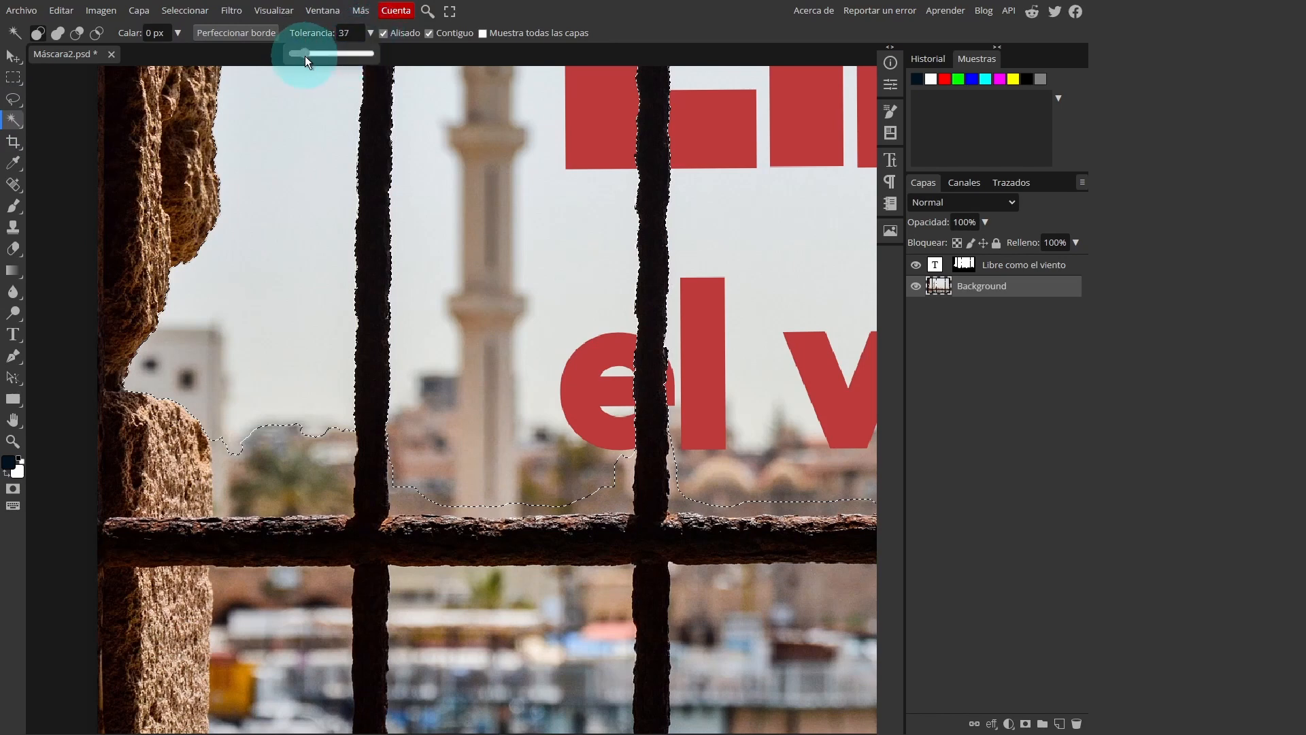
Add the palm and building area between the lower-left stone and the first vertical bar to the selection, down to the horizontal bar
click(283, 430)
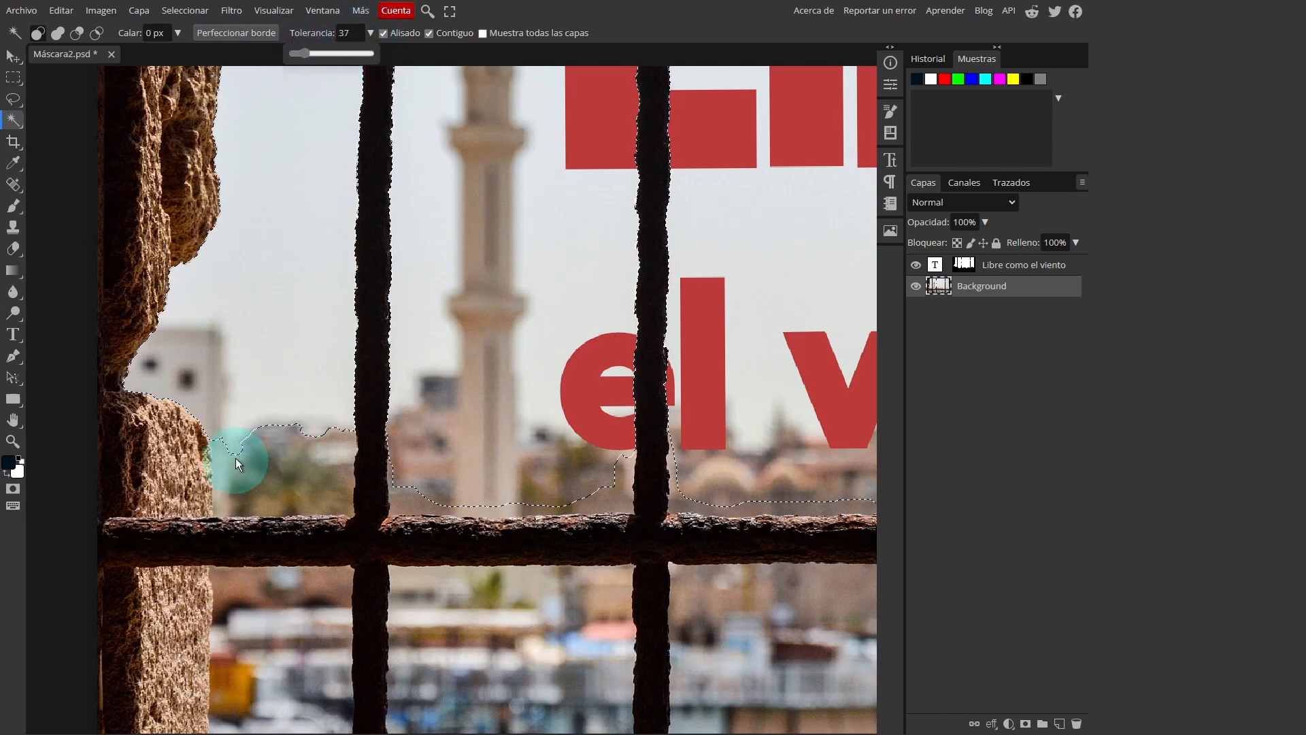
shift+click(275, 452)
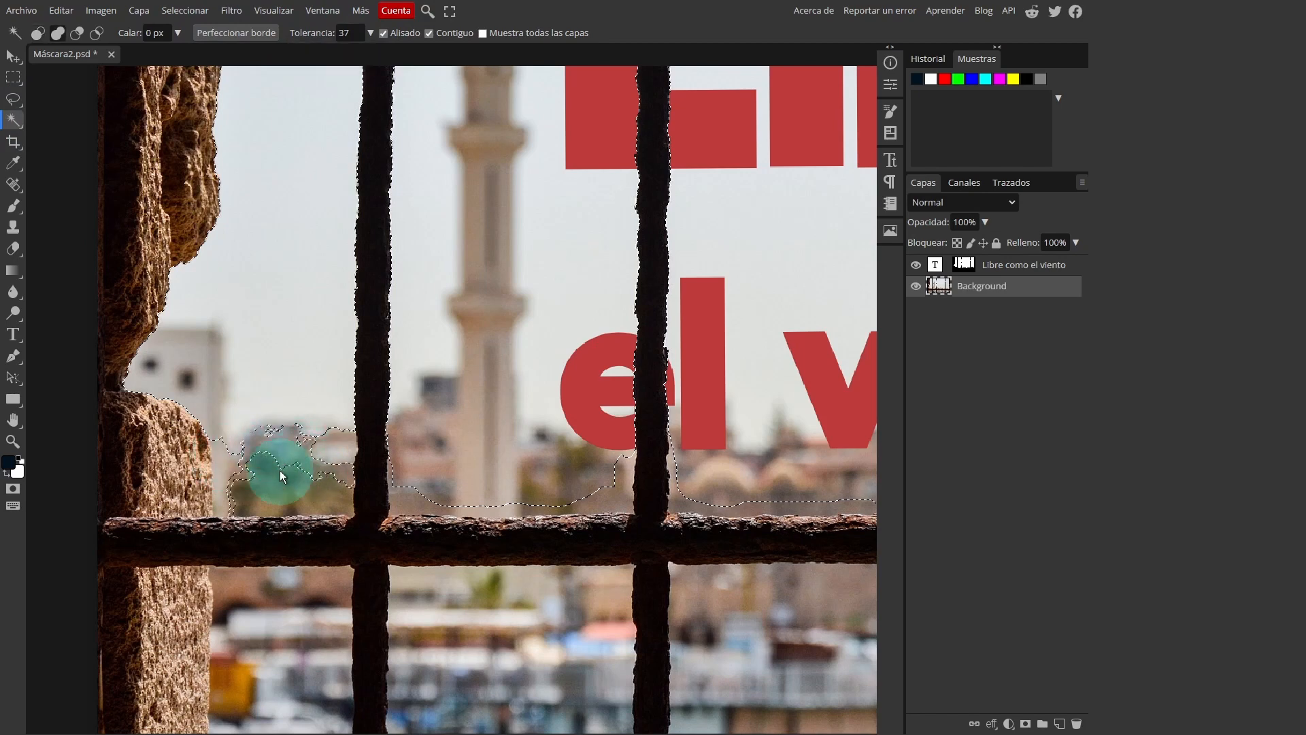
shift+click(281, 470)
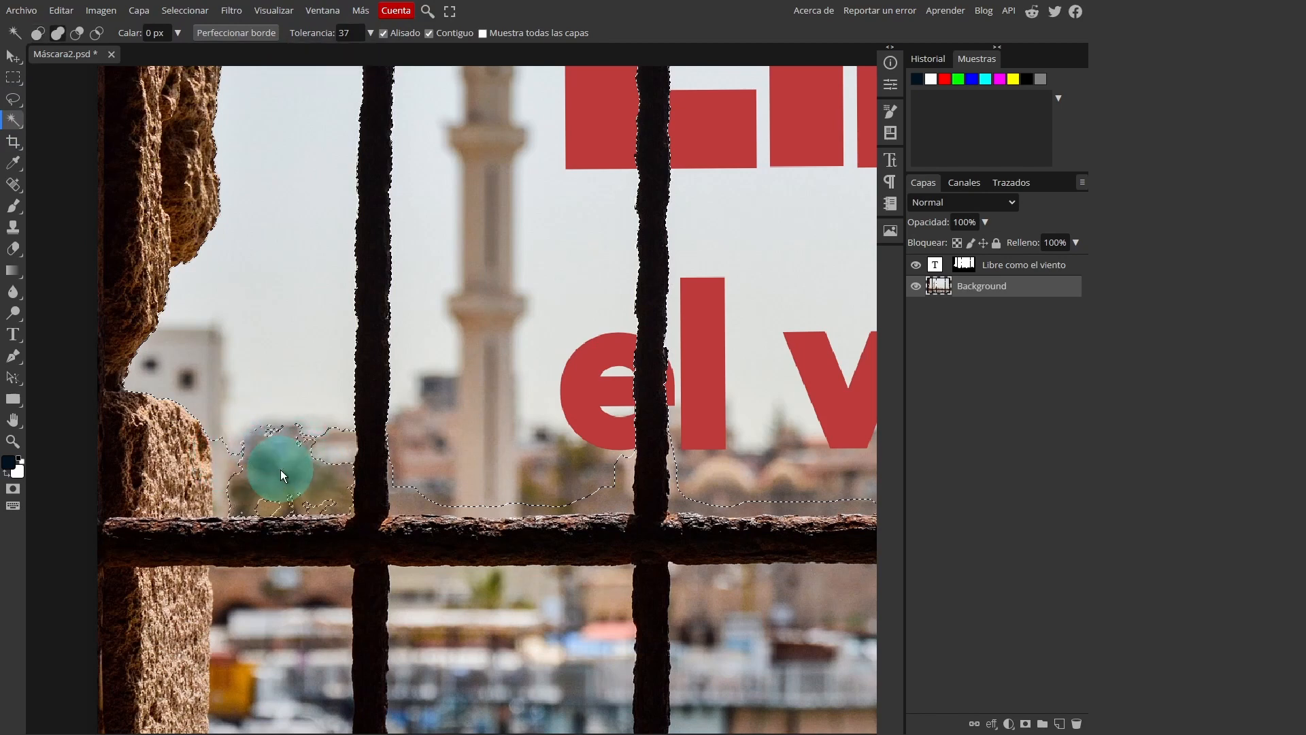
click(320, 446)
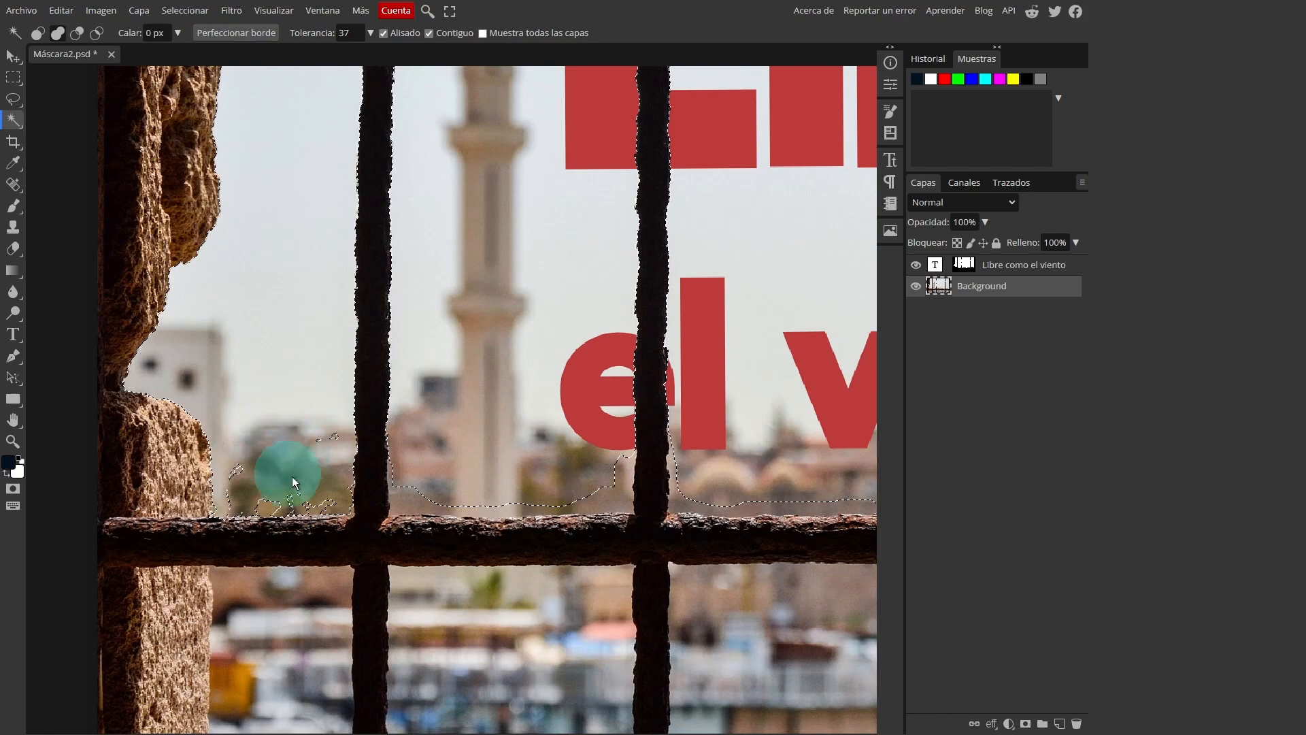
shift+click(269, 504)
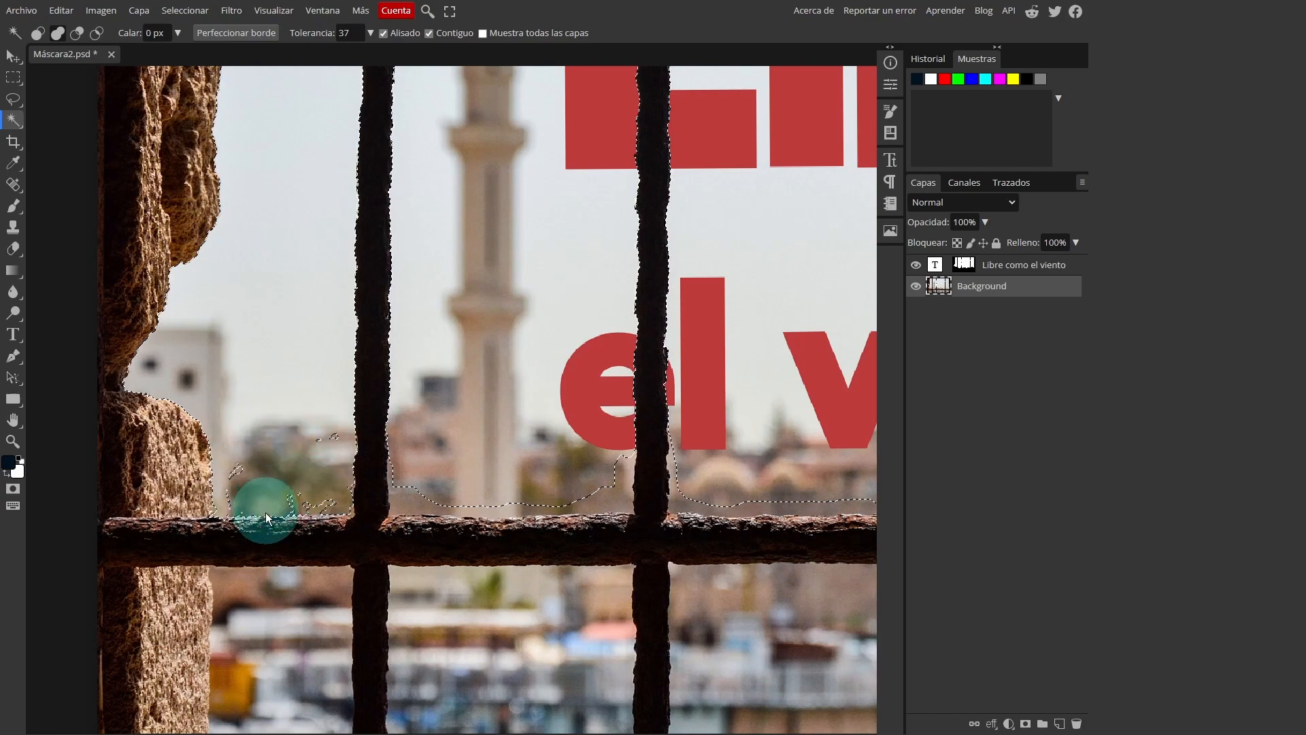
scroll(263, 516, up, 3)
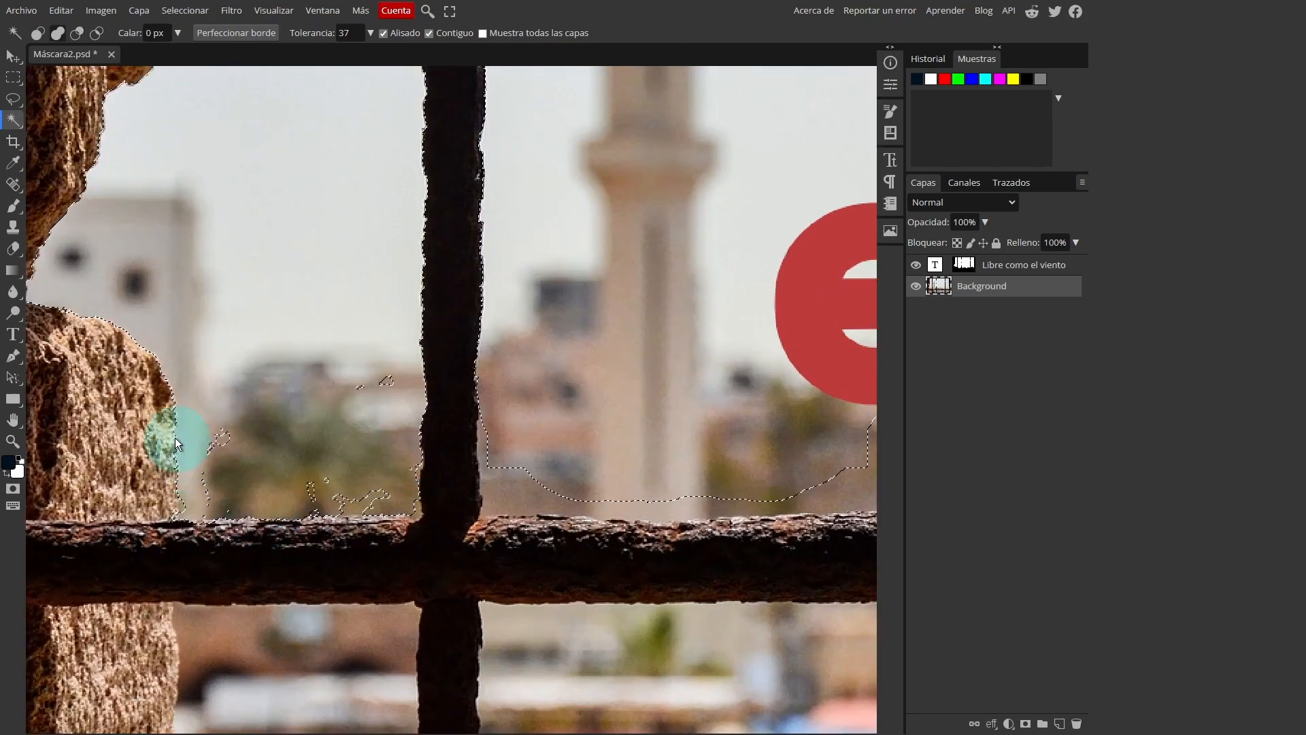
click(190, 491)
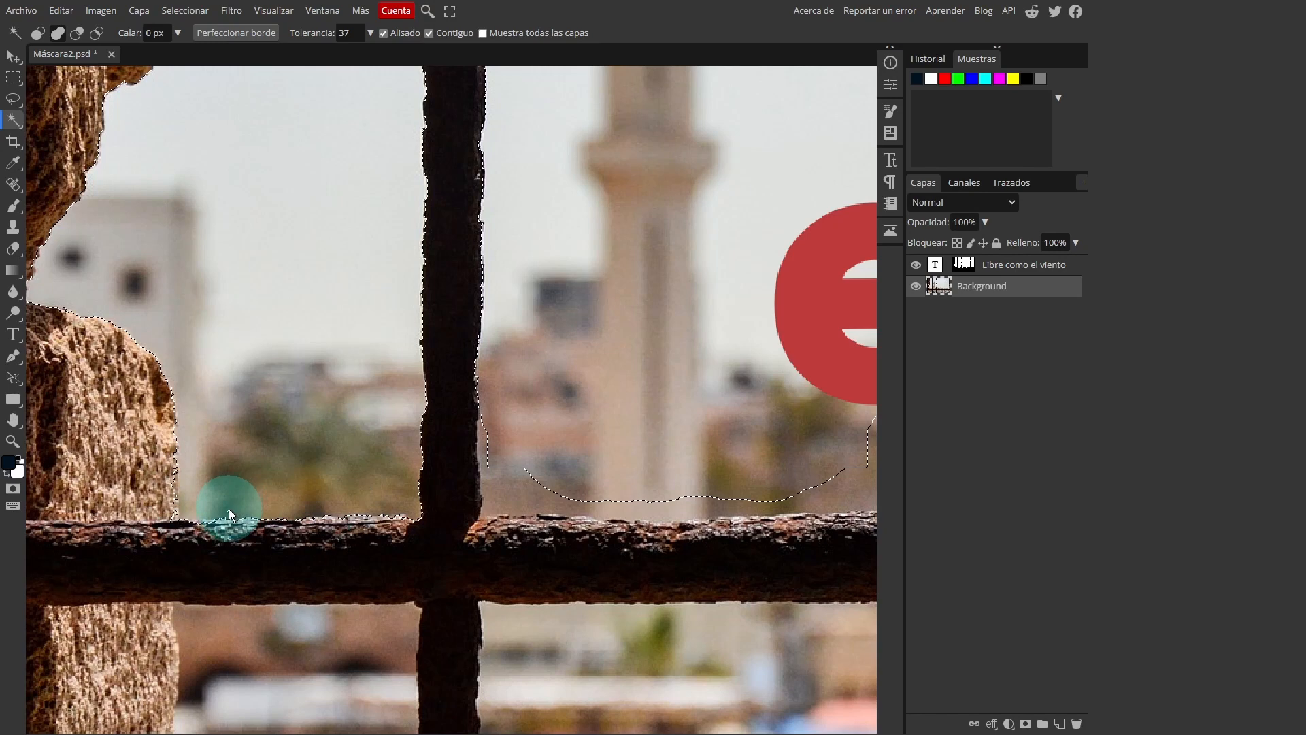
Subtract the right edge of the lower-left stone from the selection with the Magnetic Lasso
click(12, 102)
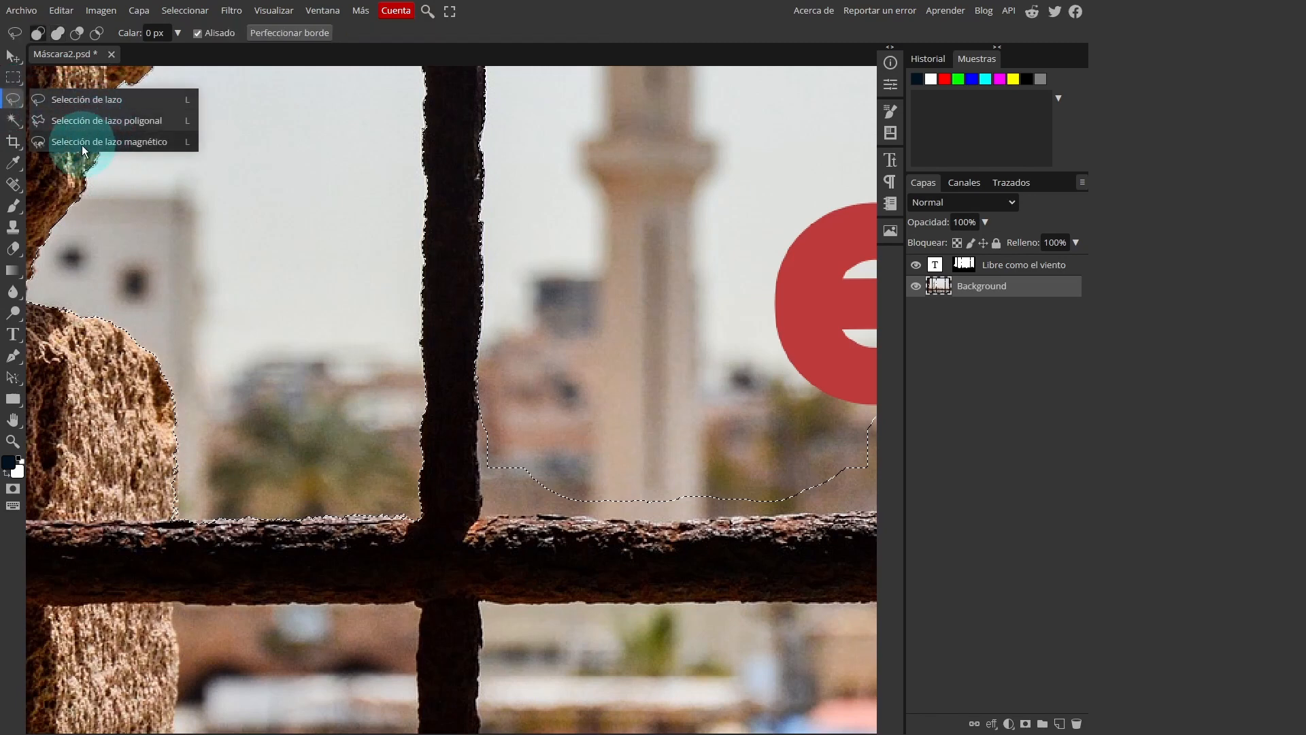
click(112, 144)
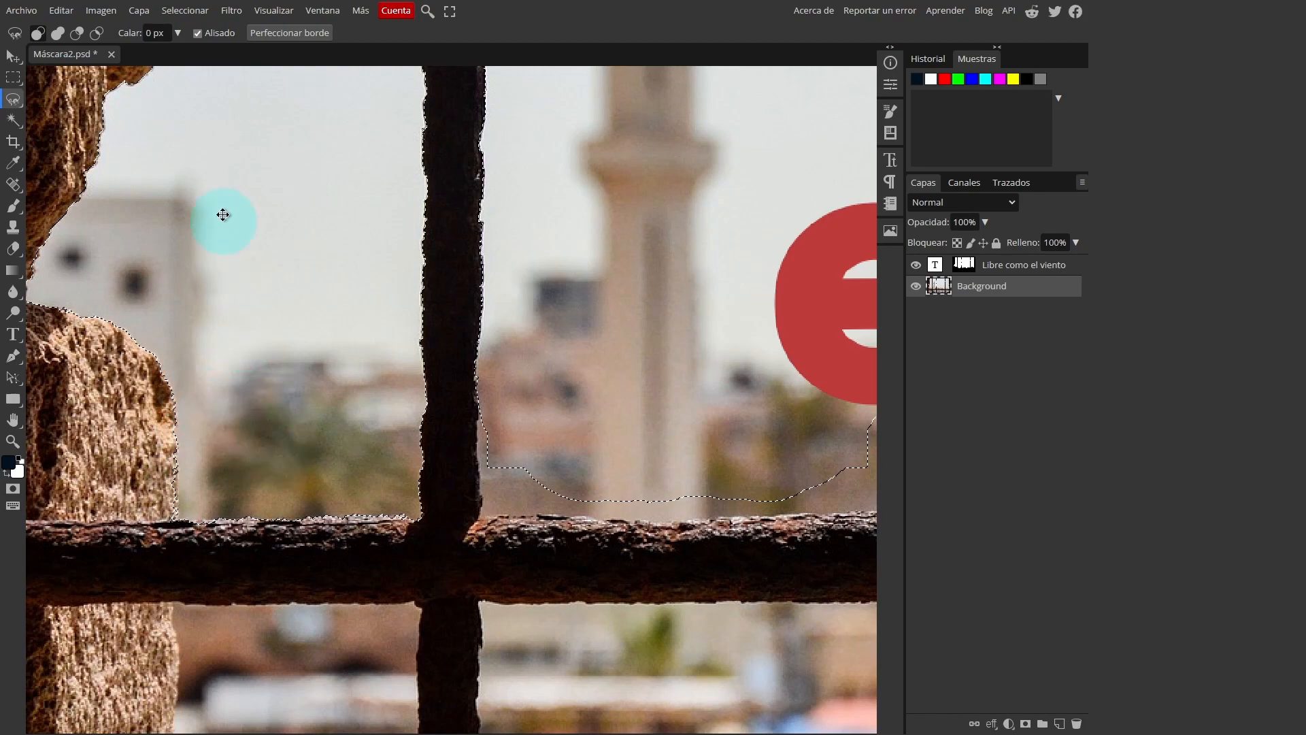
scroll(260, 426, down, 3)
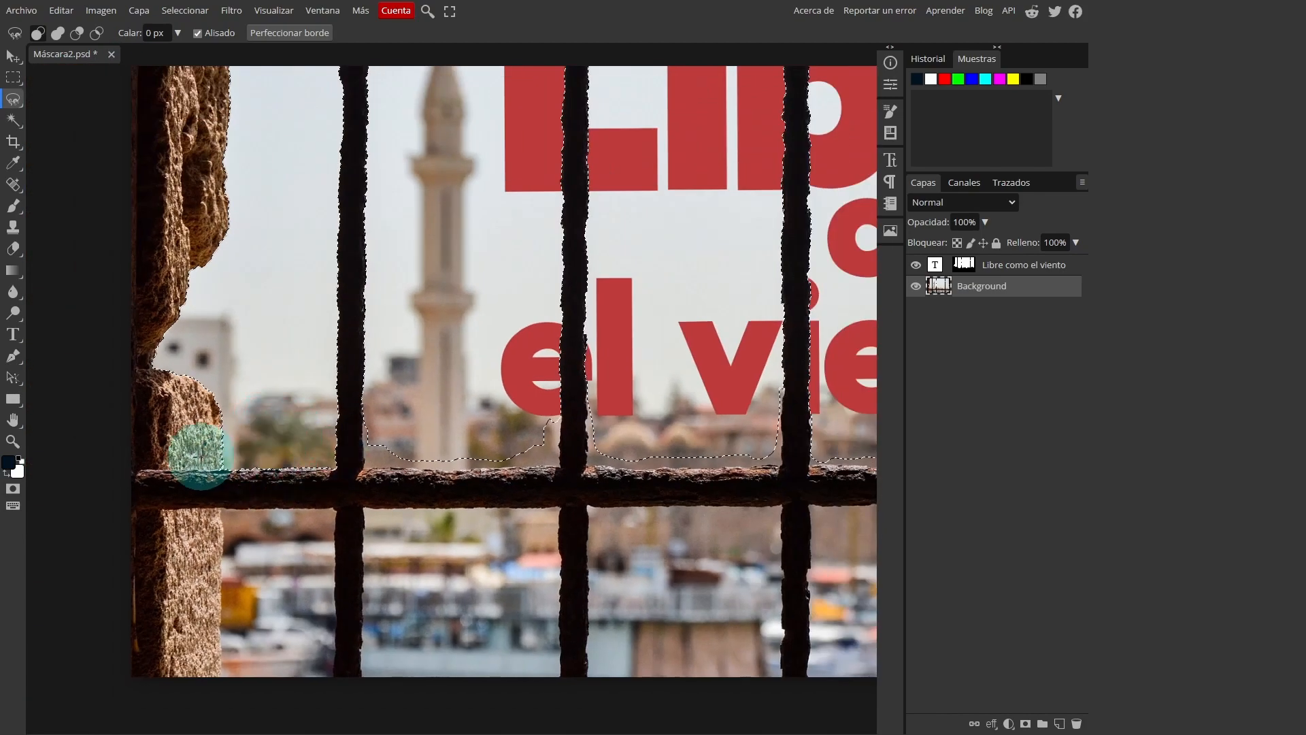
scroll(200, 455, up, 2)
scroll(200, 454, up, 3)
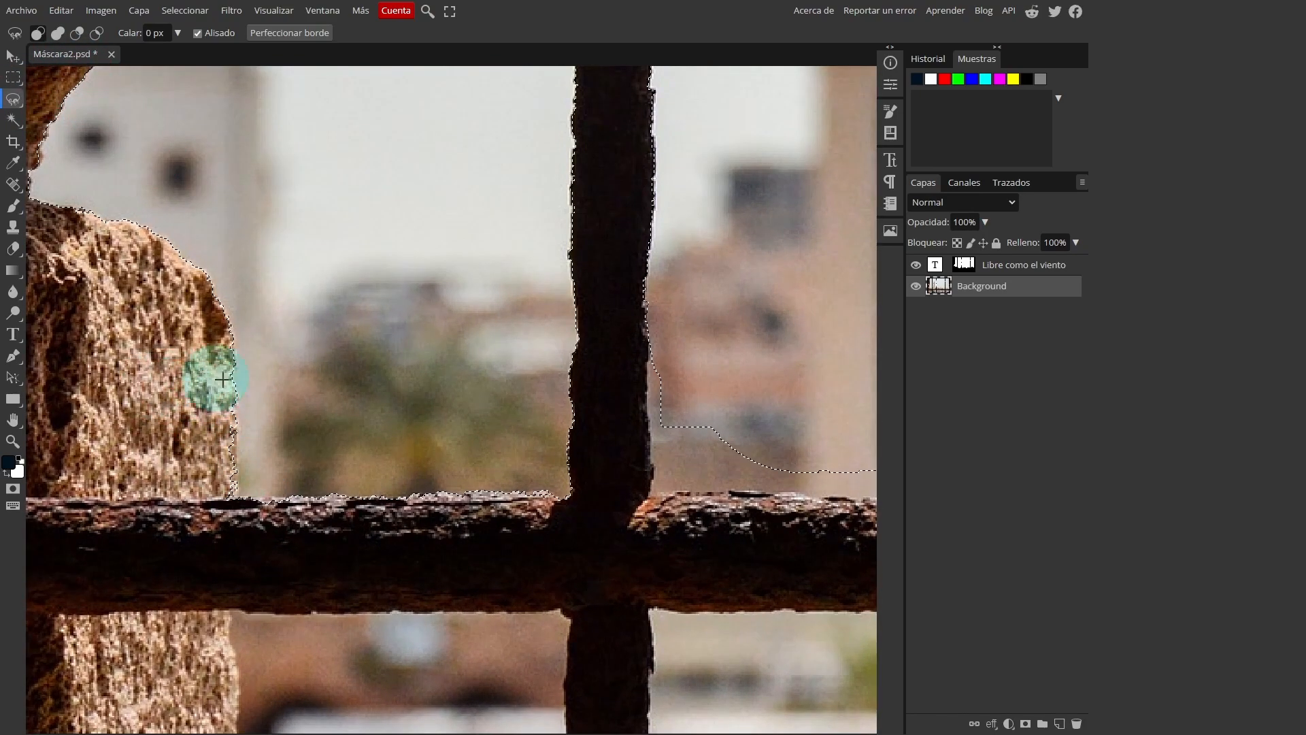
click(75, 33)
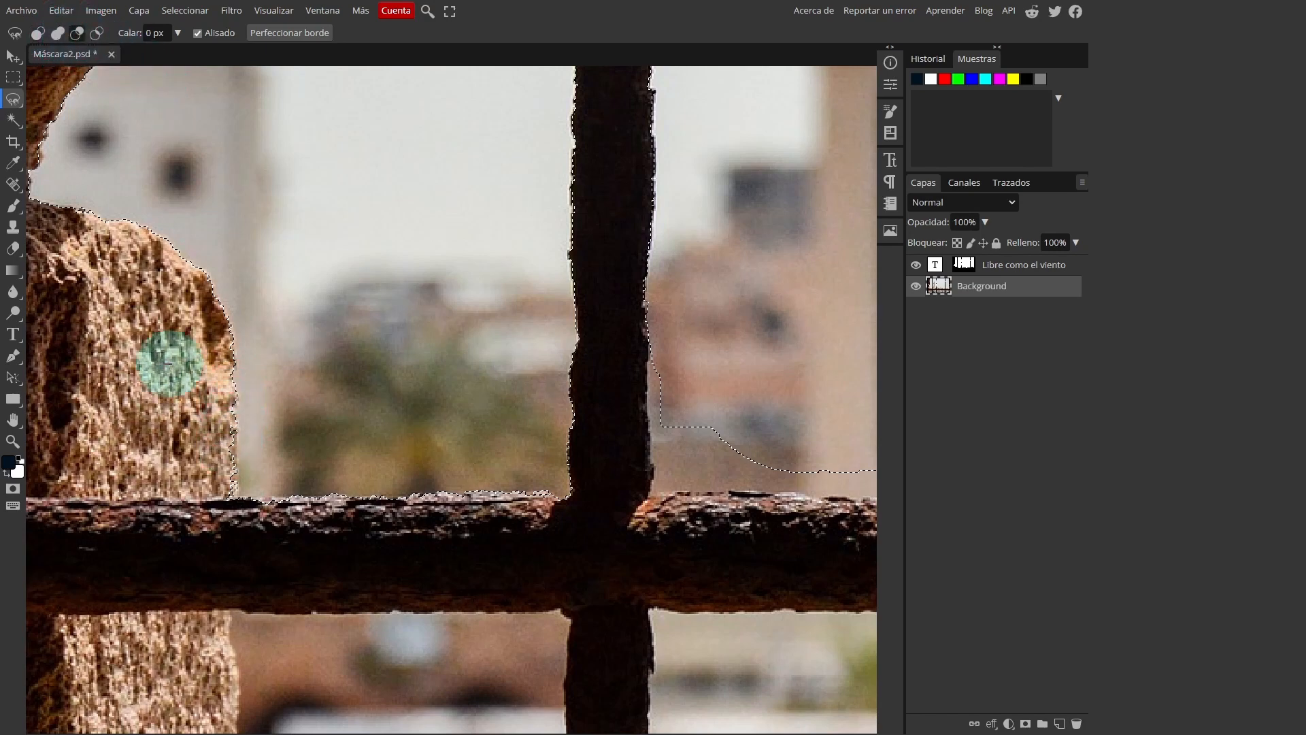
click(186, 308)
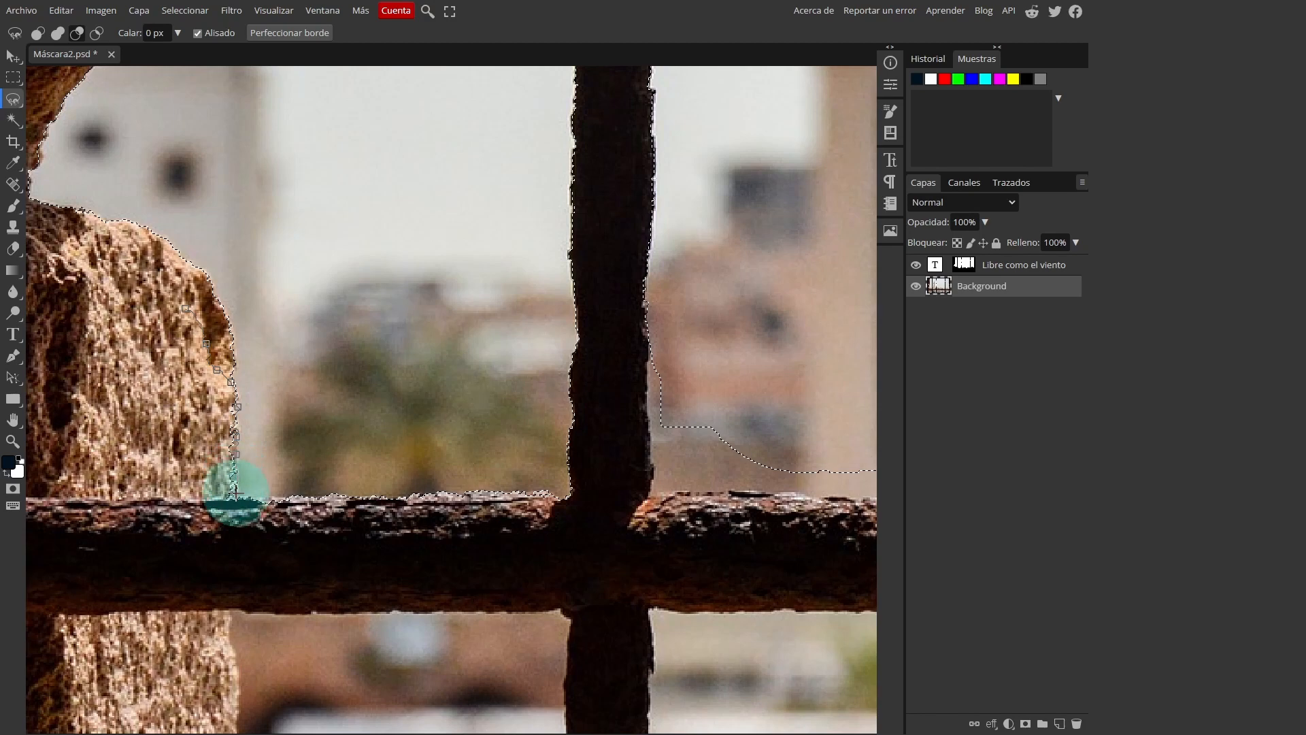
click(230, 526)
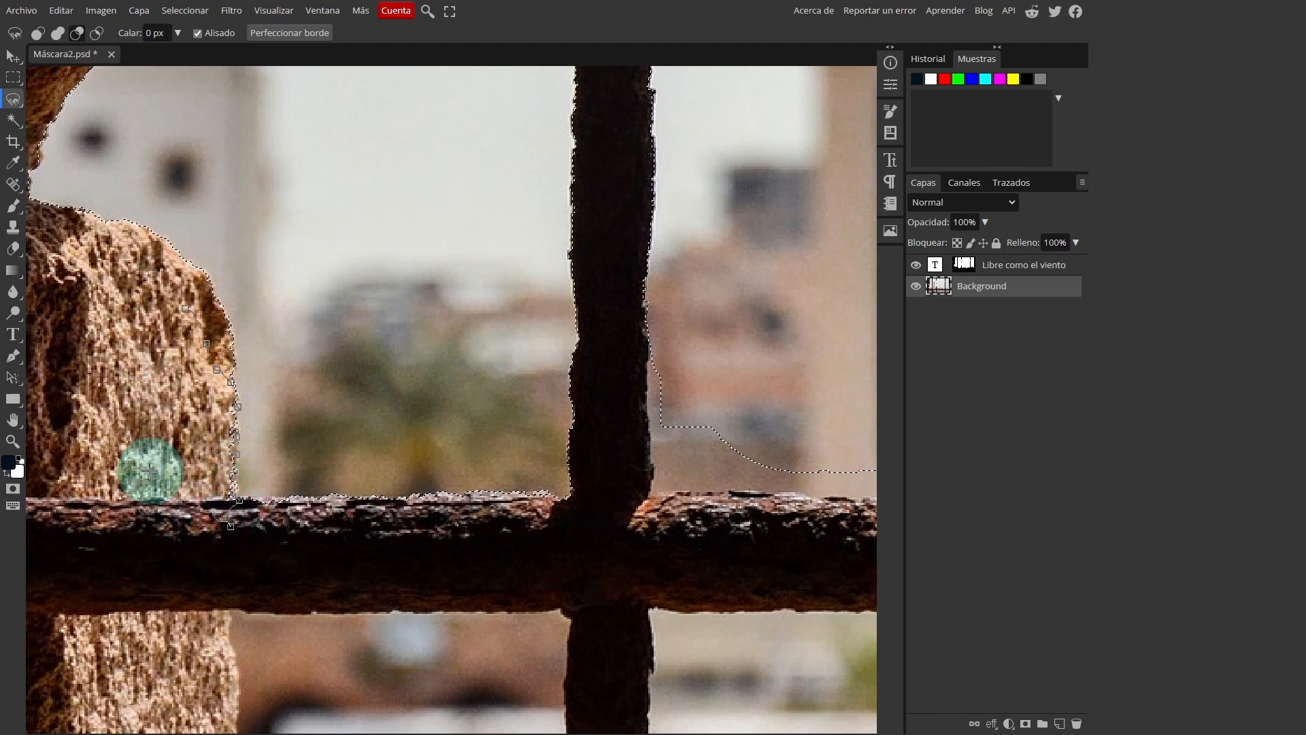
click(183, 307)
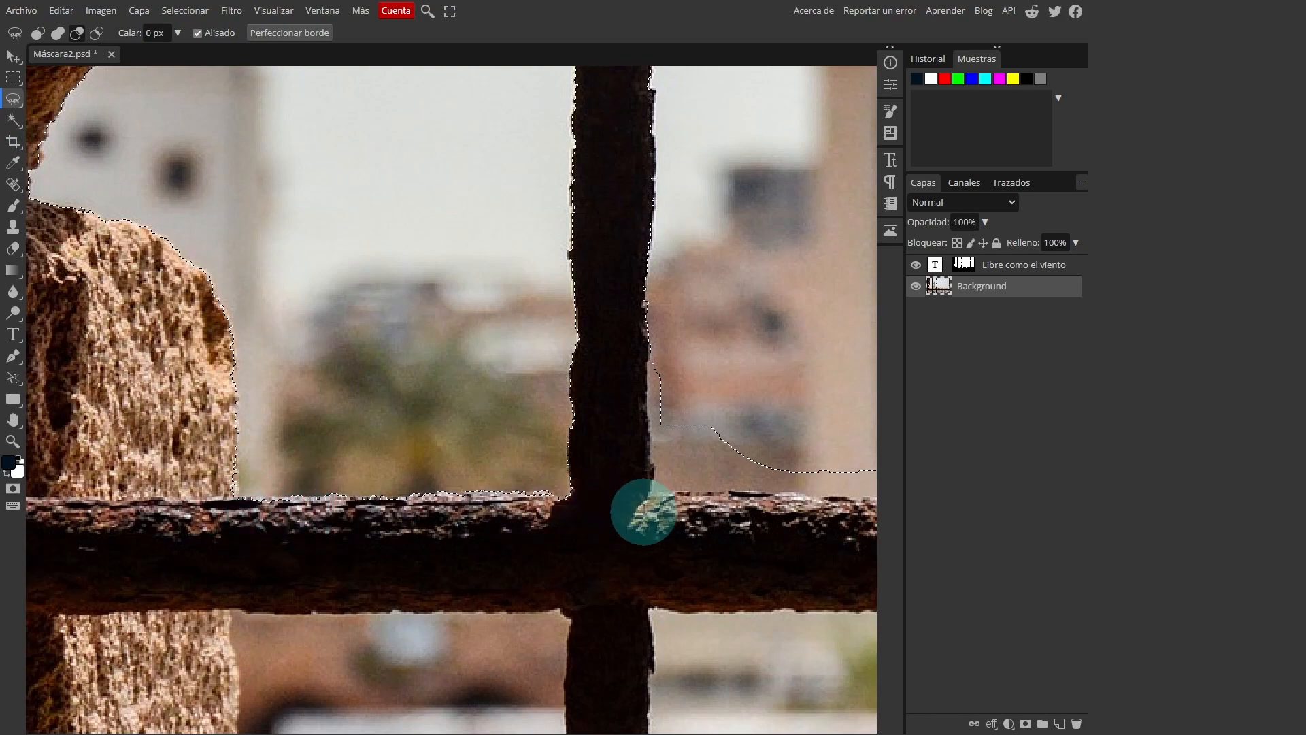
Add the unselected area above the horizontal bar, between the first and second vertical bars, to the selection with the Magnetic Lasso
scroll(654, 417, right, 6)
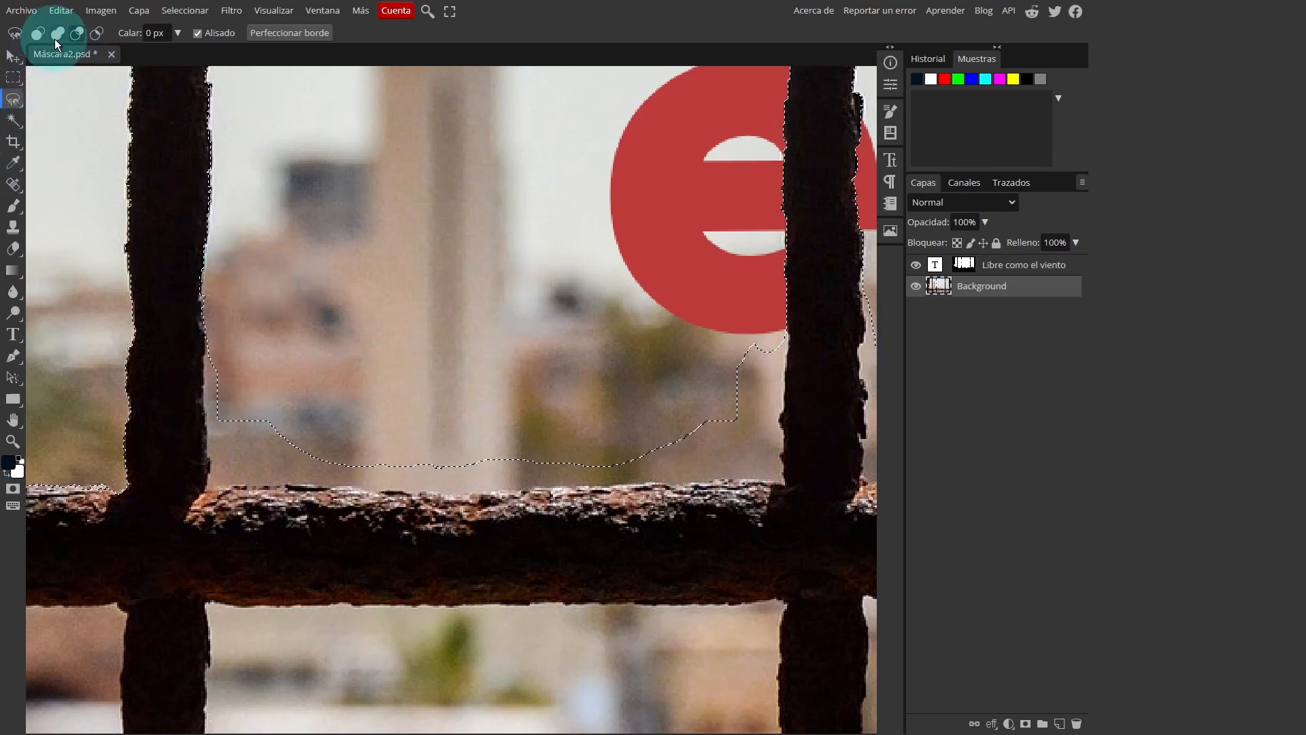
click(58, 33)
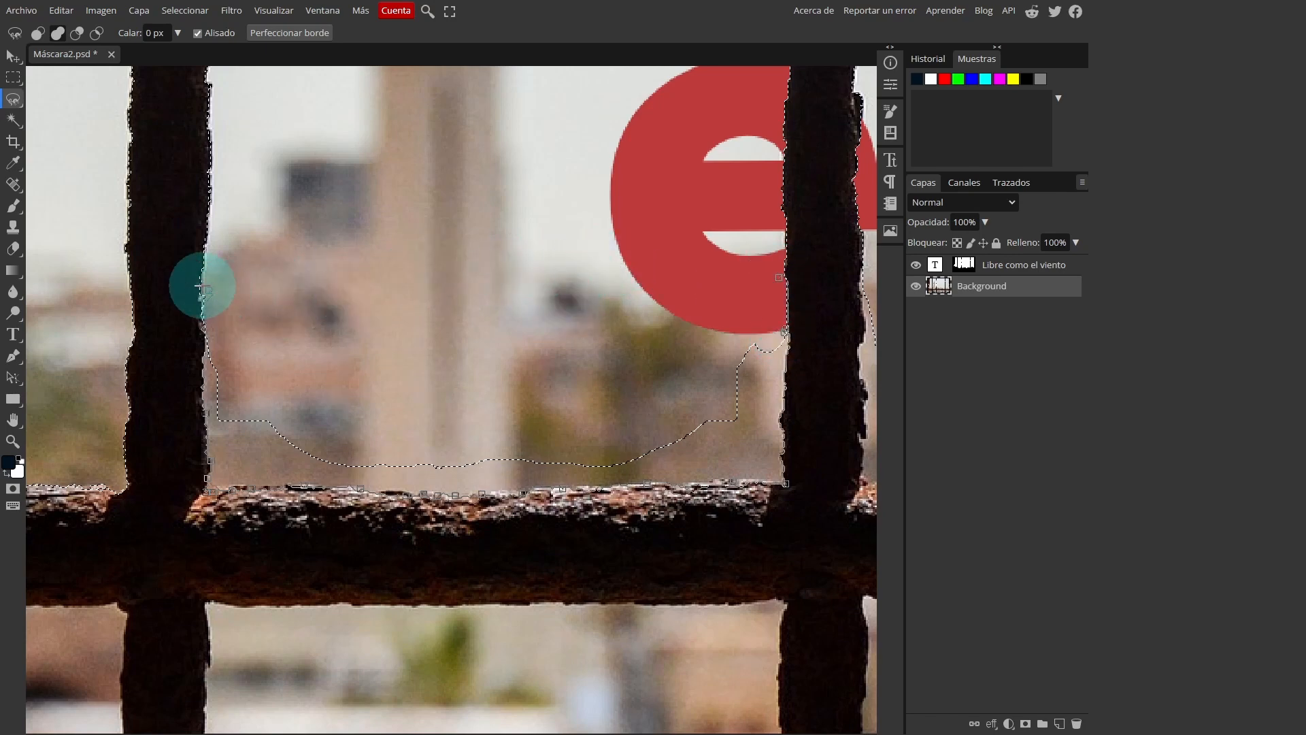
key(Escape)
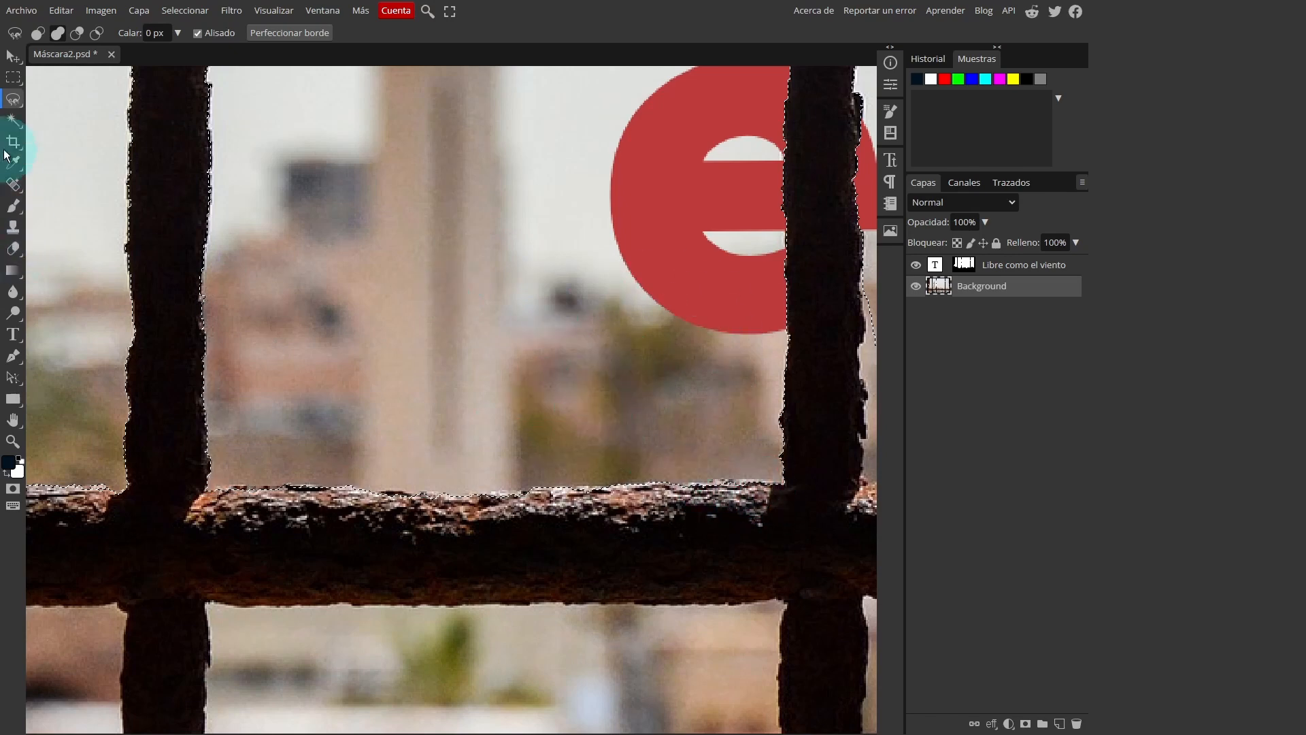
Subtract the selection's spill over the horizontal bar's upper edge, between the first and second vertical bars, with the Elliptical Marquee
click(12, 84)
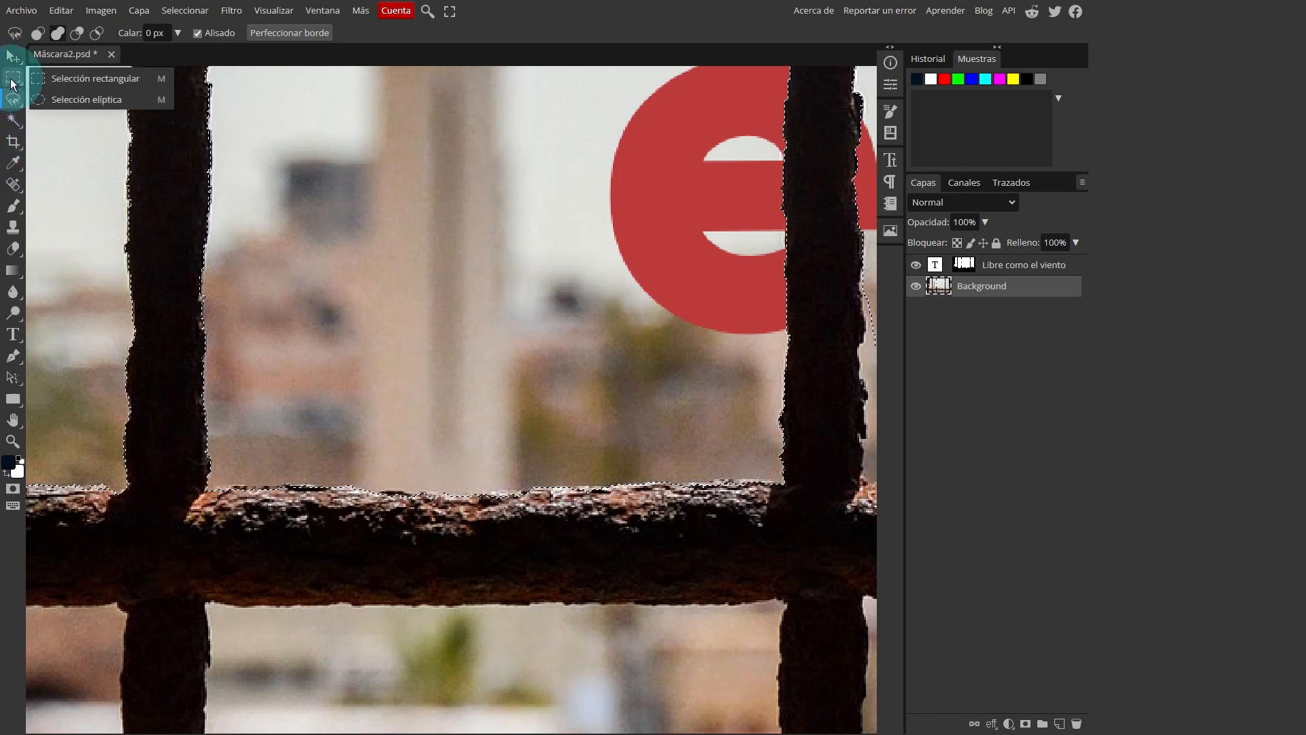
click(55, 100)
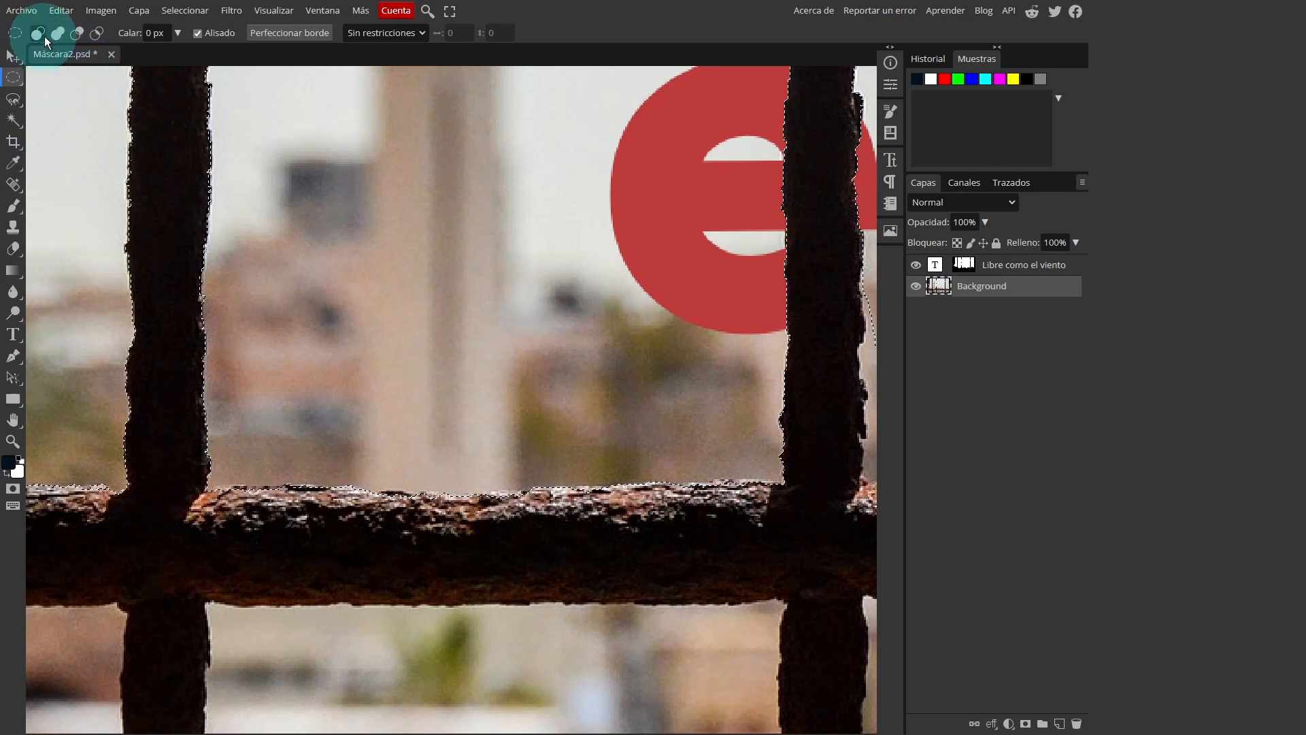
click(79, 33)
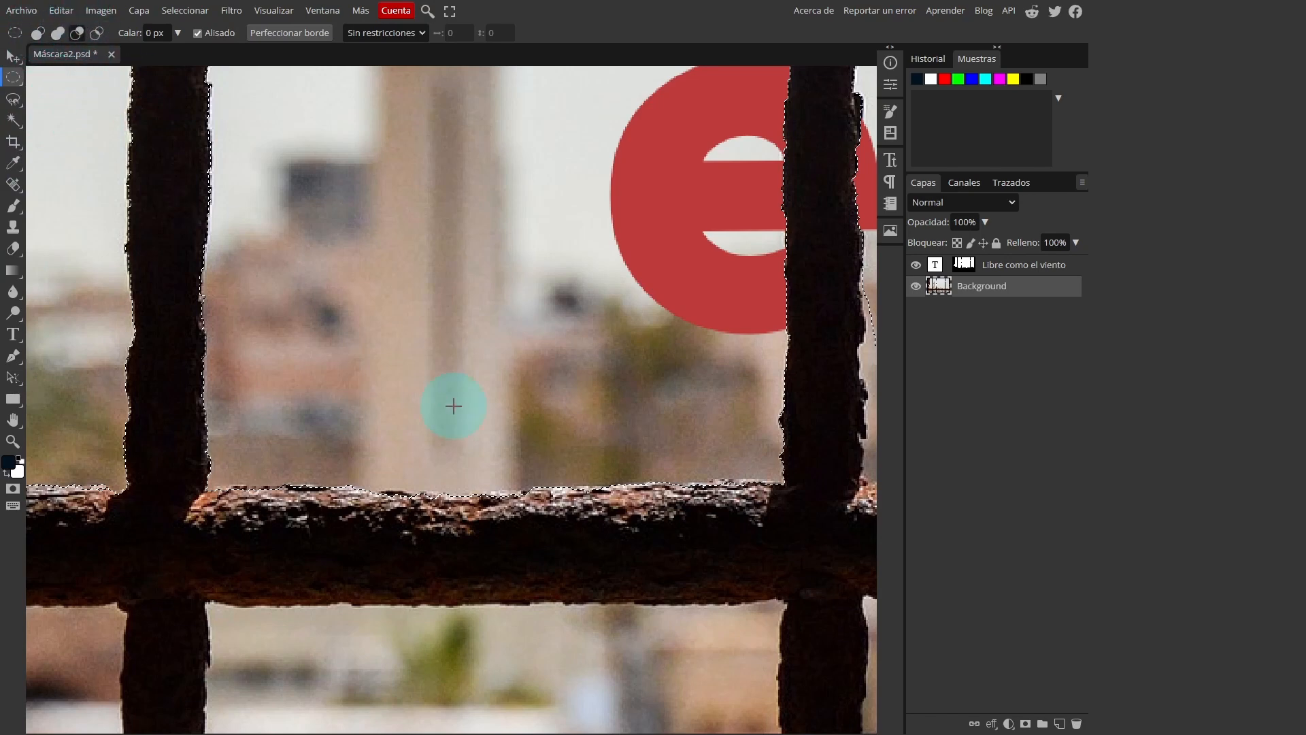
drag(636, 618, 835, 495)
drag(595, 605, 756, 492)
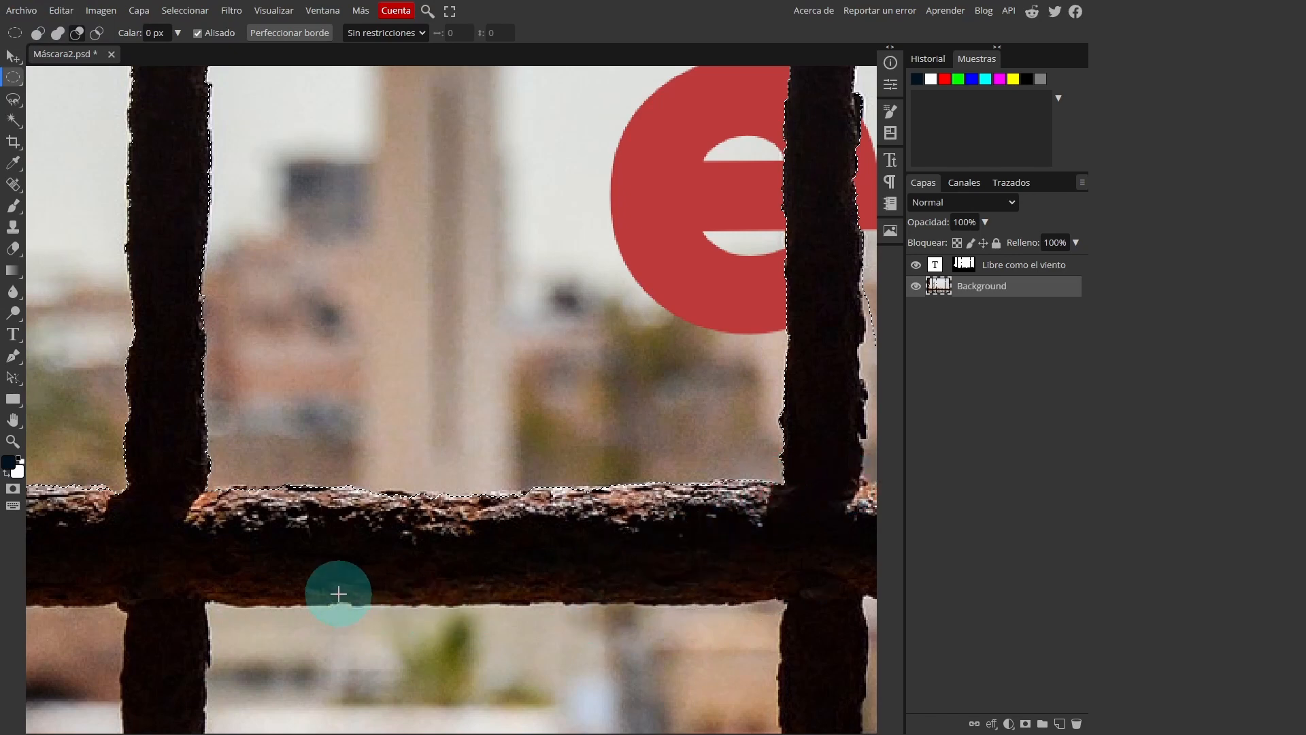
drag(311, 609, 520, 479)
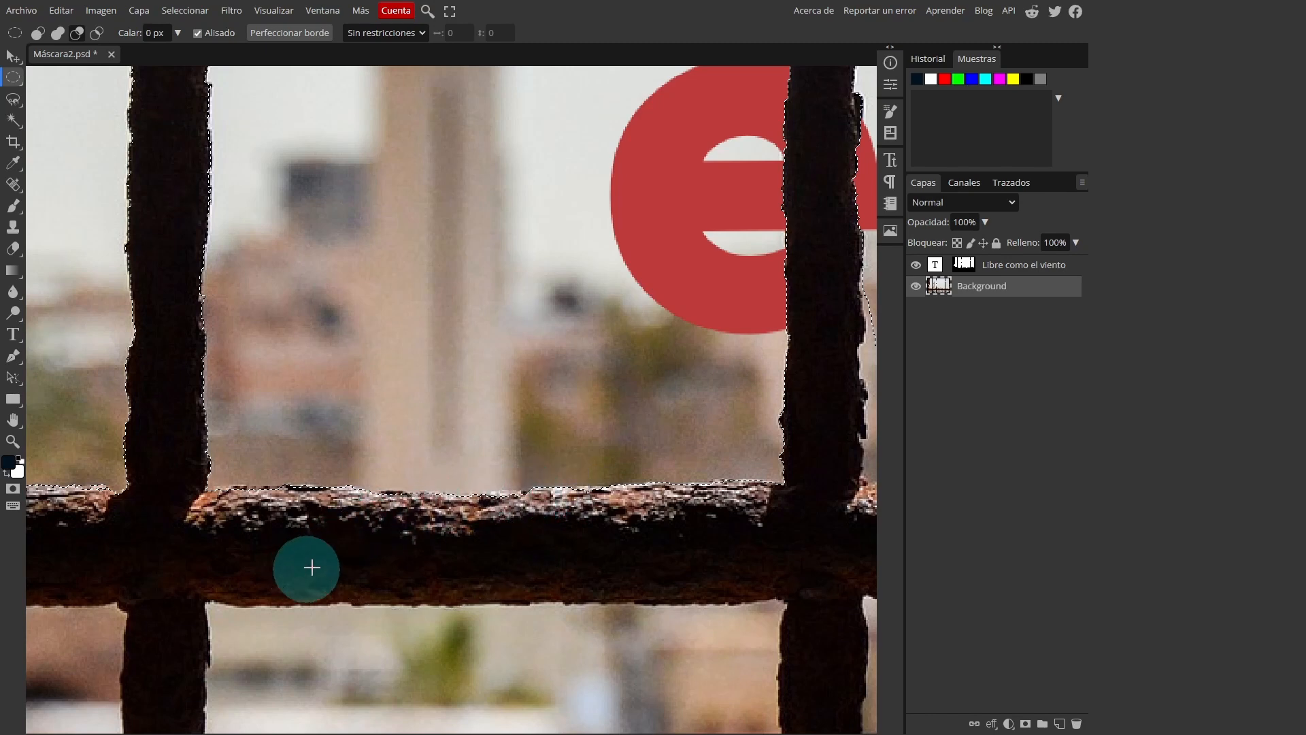
drag(306, 565, 449, 490)
scroll(579, 351, down, 3)
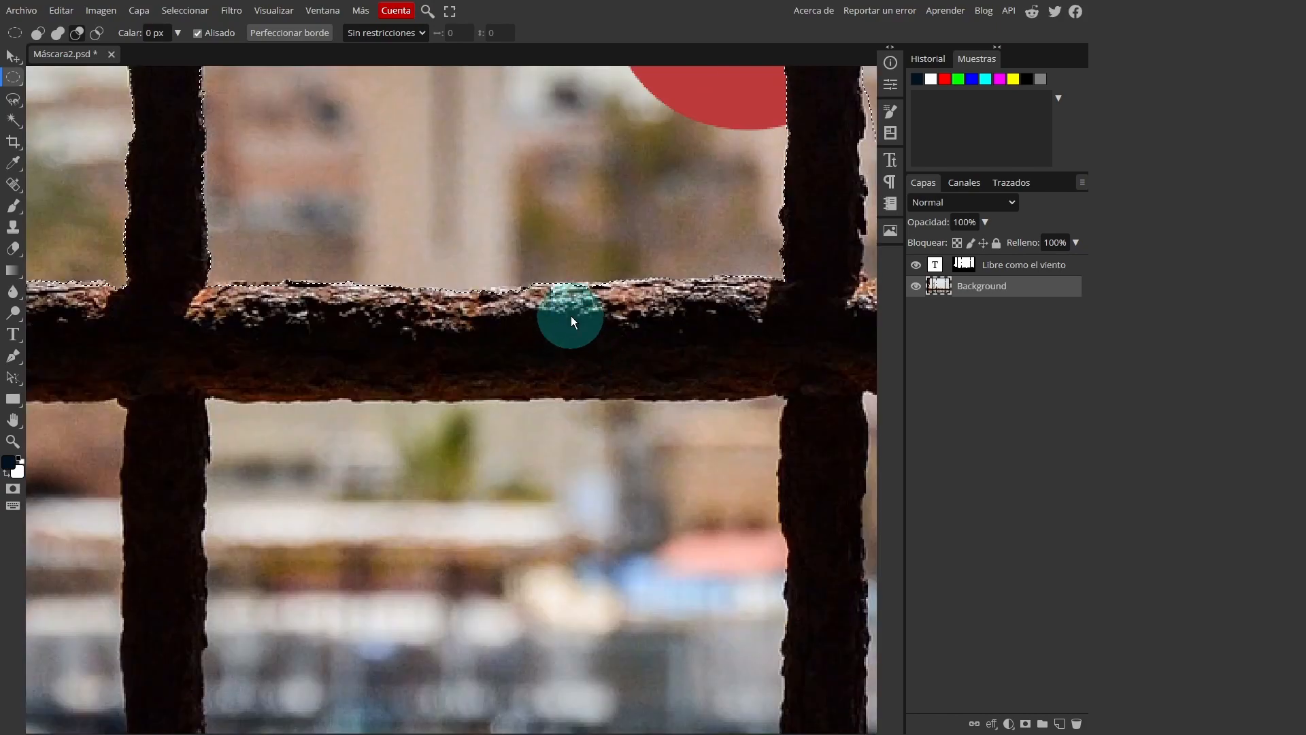
scroll(569, 315, right, 4)
drag(358, 310, 640, 467)
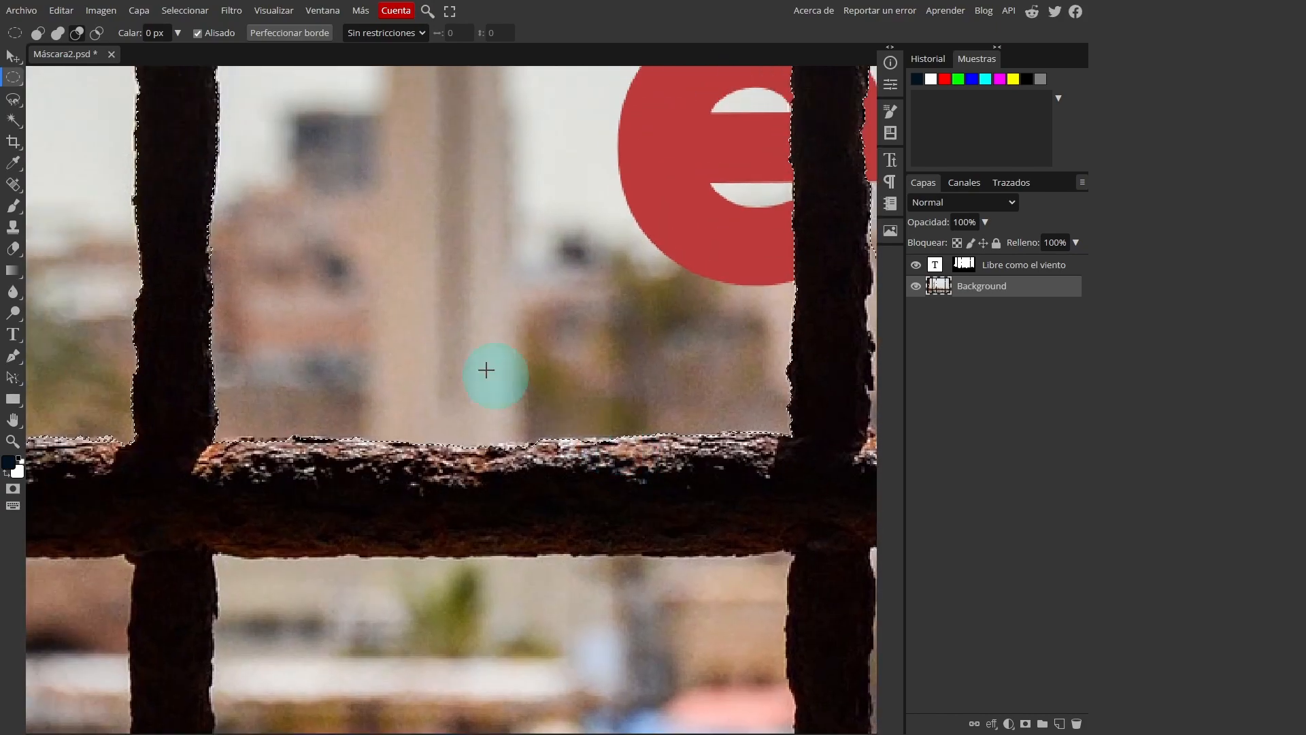
Add the remaining unselected areas above the horizontal bar, from the second vertical bar to the far stone, with the Magnetic Lasso
scroll(442, 343, down, 2)
scroll(392, 327, down, 2)
scroll(517, 402, right, 3)
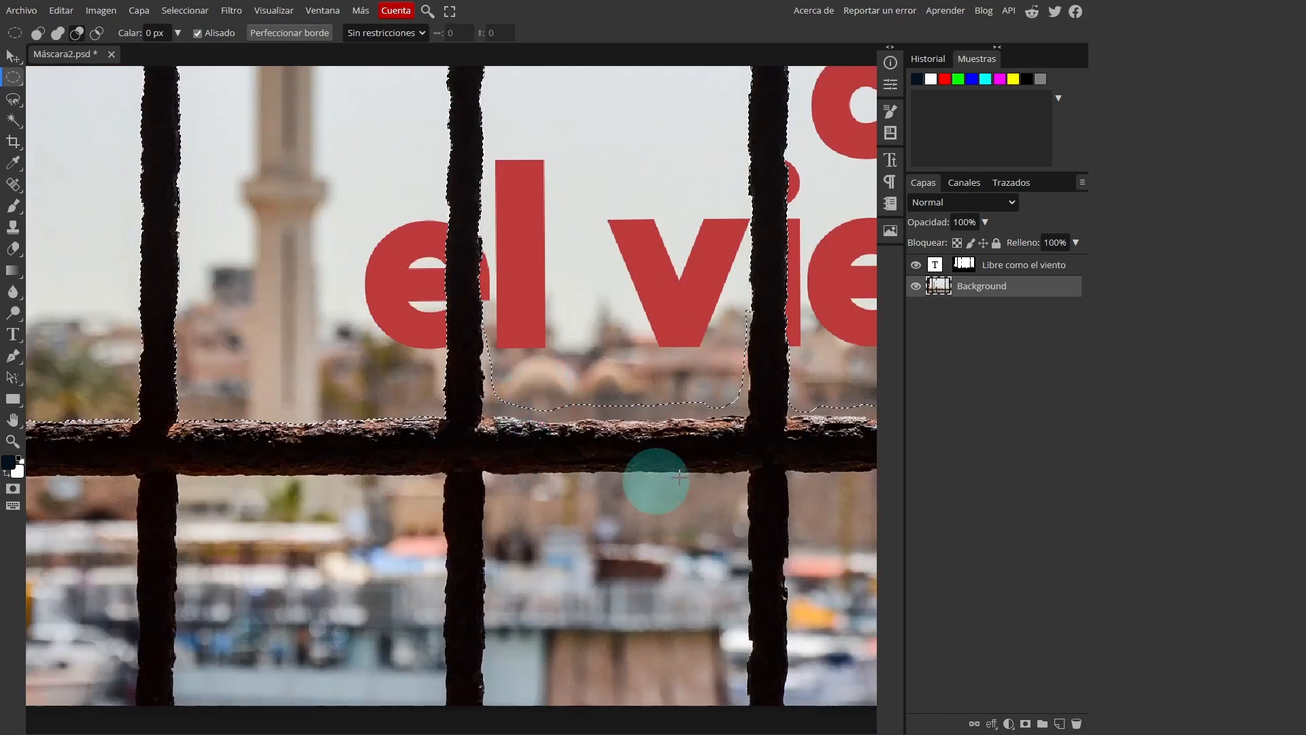
drag(591, 567, 459, 458)
drag(624, 481, 439, 559)
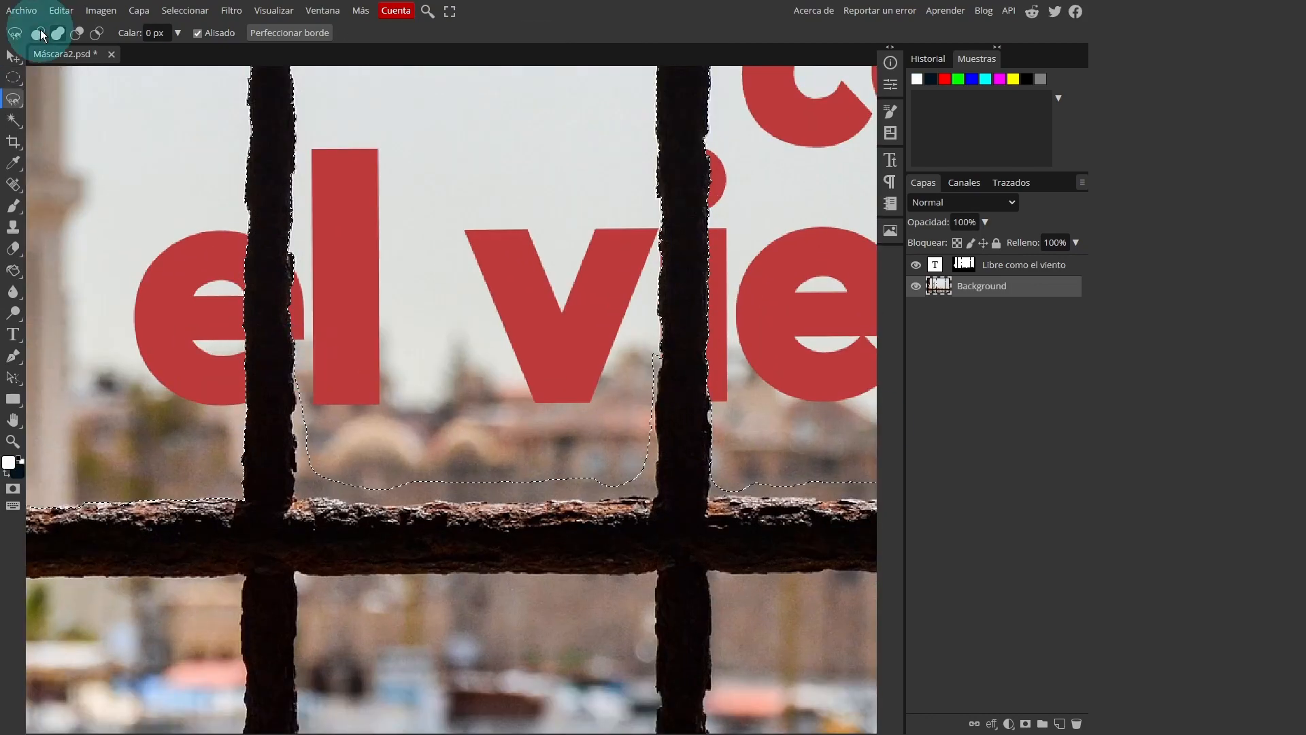
click(295, 364)
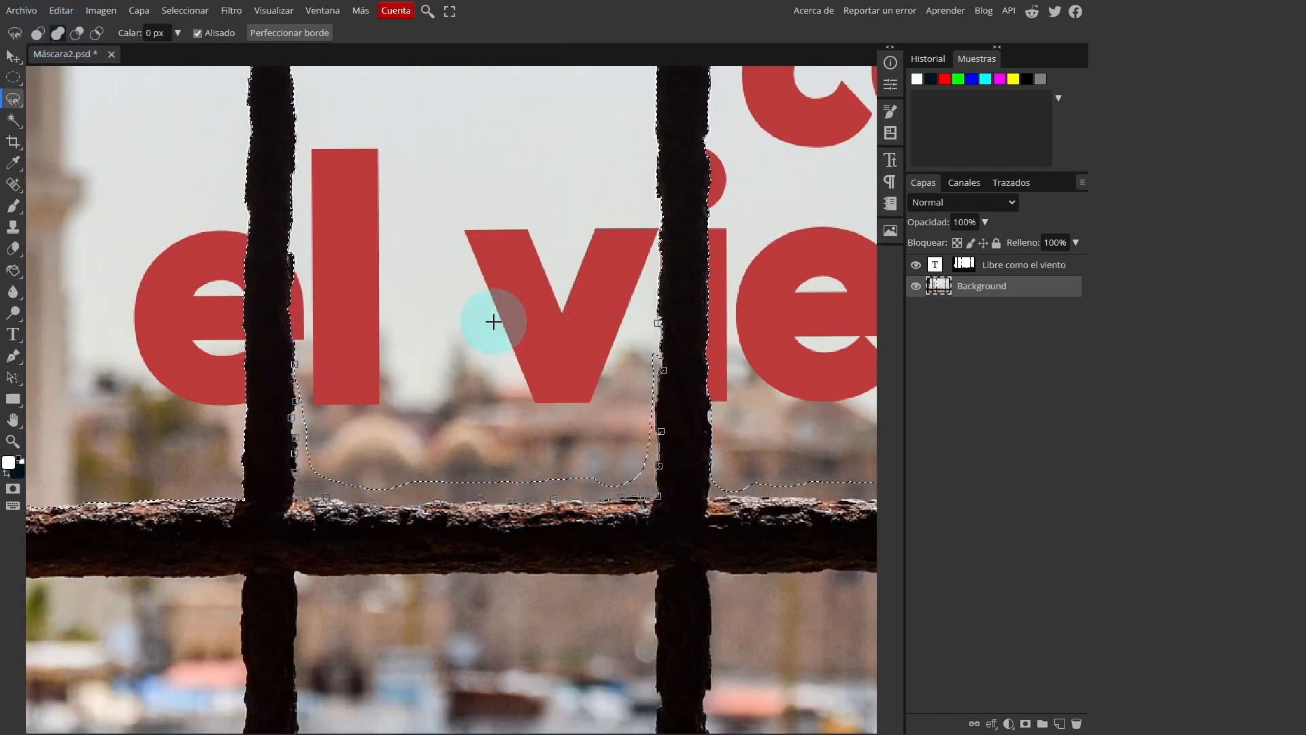
click(294, 364)
mouse_move(713, 398)
mouse_down()
mouse_move(326, 373)
mouse_move(321, 466)
mouse_move(676, 472)
mouse_move(591, 415)
mouse_move(353, 457)
mouse_move(684, 466)
mouse_up()
double_click(396, 319)
Add the two rightmost panes below the horizontal bar to the selection with the Magnetic Lasso
drag(417, 549, 445, 401)
click(384, 393)
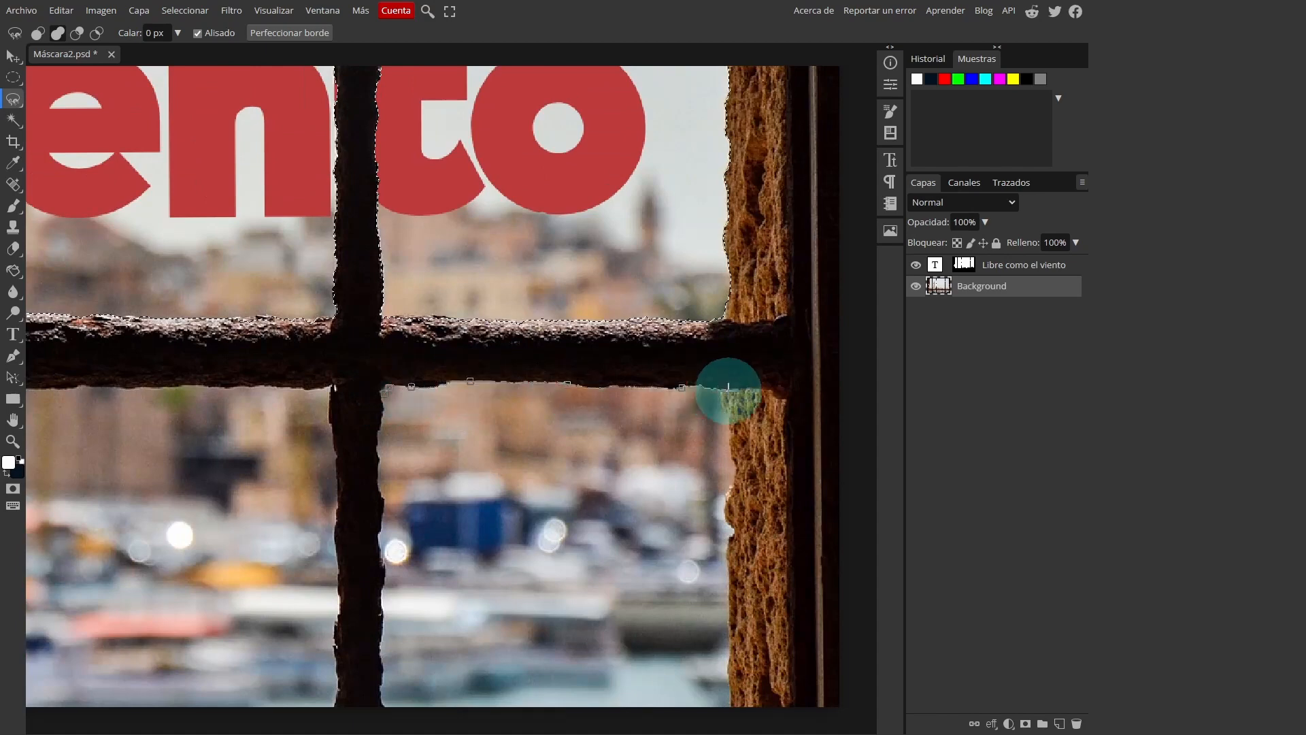
drag(731, 573, 751, 426)
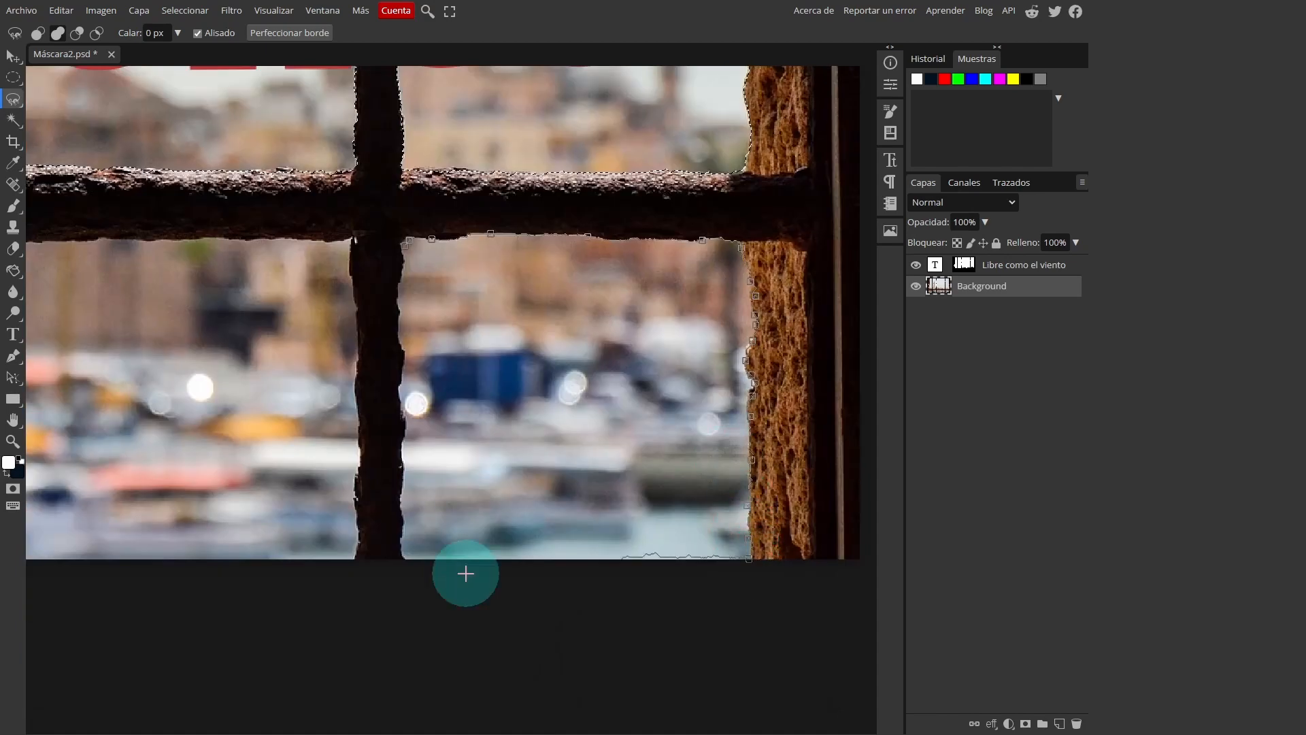
click(406, 245)
drag(342, 287, 593, 334)
click(239, 283)
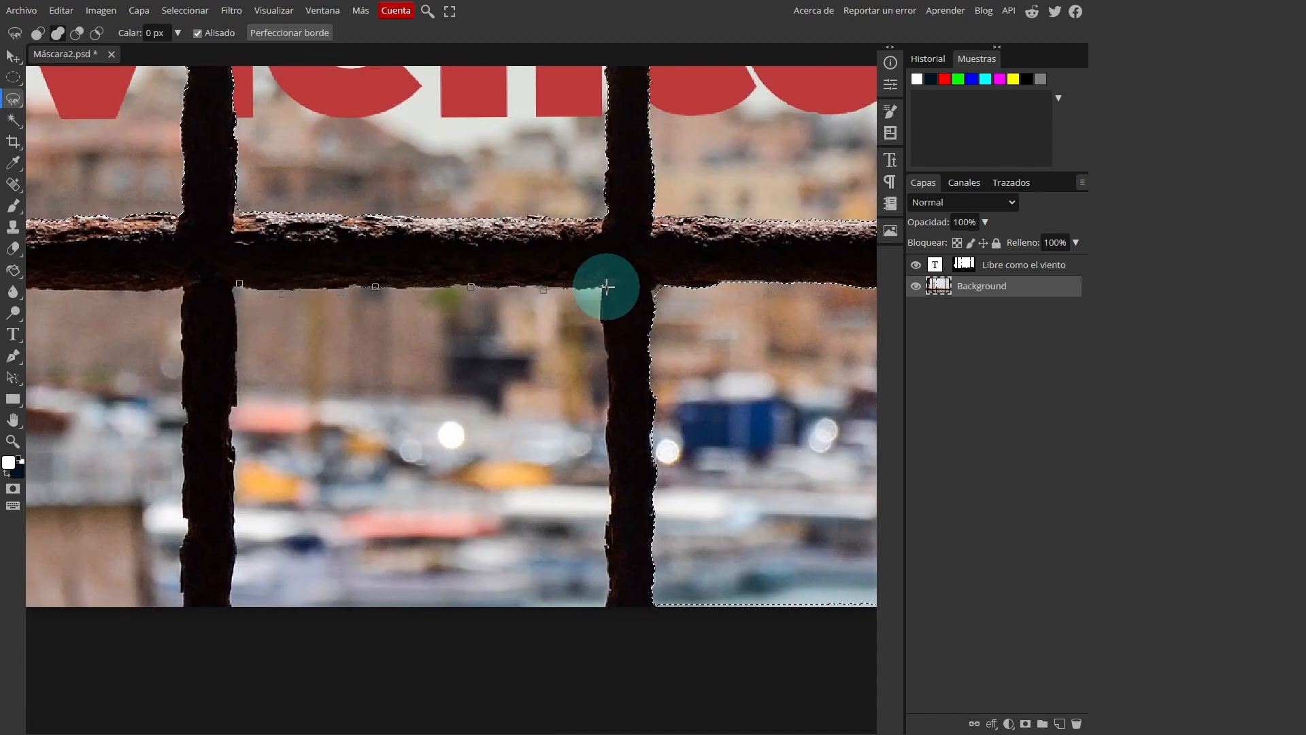
click(608, 288)
click(239, 284)
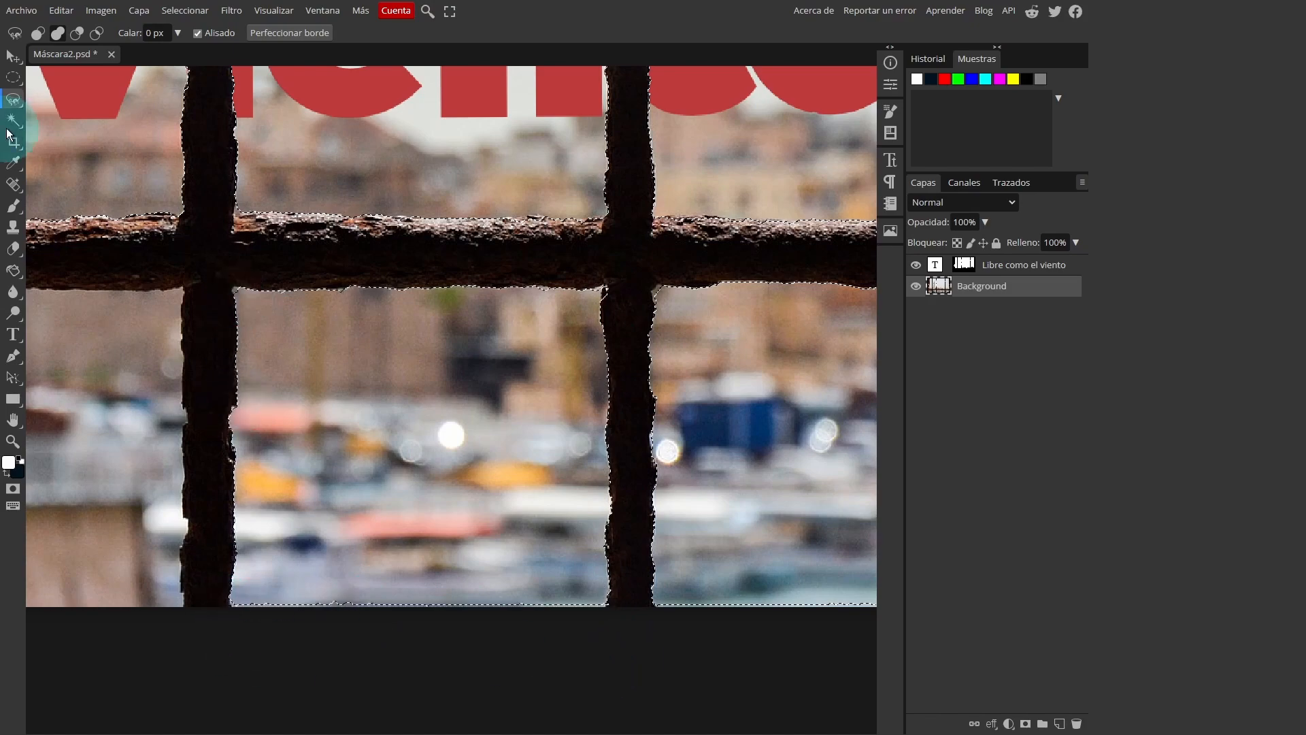
Add the unselected strips along the photo's bottom edge in the two rightmost lower panes with the Rectangular Marquee
click(13, 77)
drag(648, 297, 655, 171)
click(14, 78)
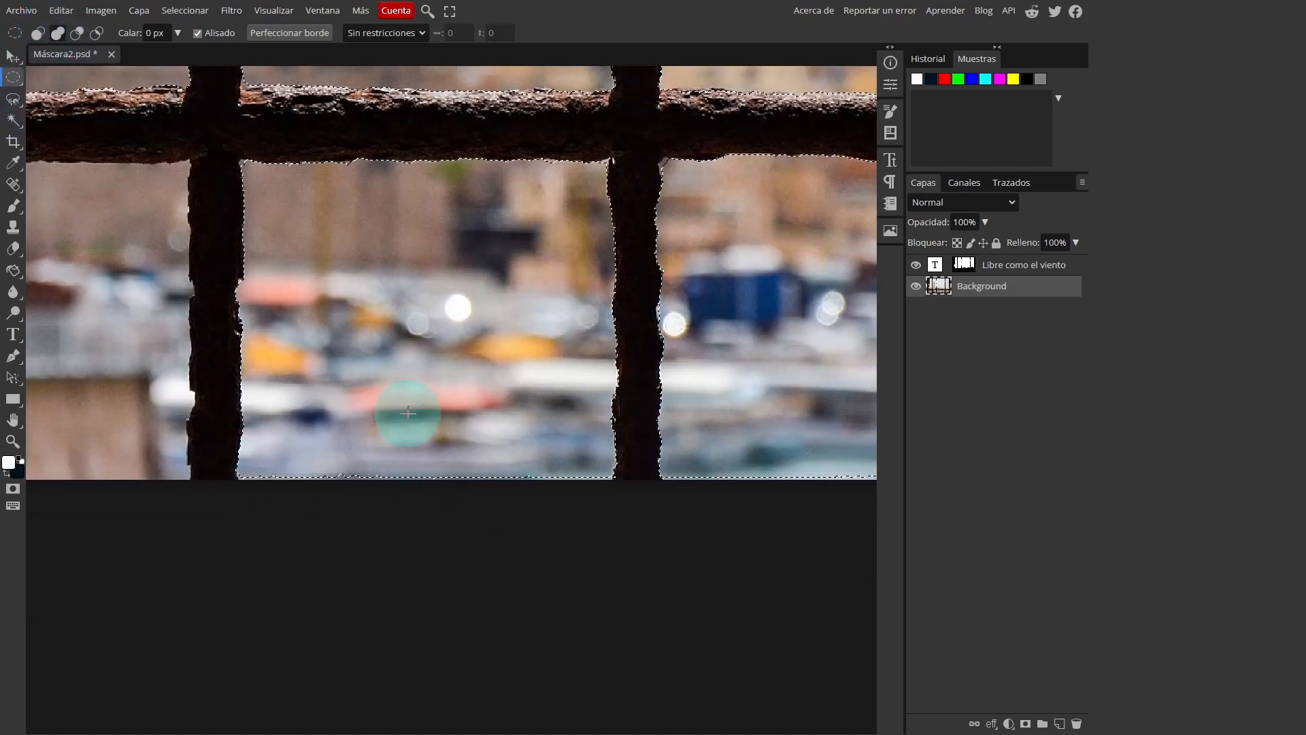
click(14, 78)
click(61, 78)
drag(239, 471, 611, 504)
drag(661, 470, 346, 407)
drag(347, 409, 678, 446)
Add the lower pane between the second and third vertical bars with a rectangular selection, completing its edges with the Magnetic Lasso
drag(204, 225, 606, 279)
drag(201, 357, 594, 385)
drag(326, 198, 664, 568)
click(13, 99)
click(308, 182)
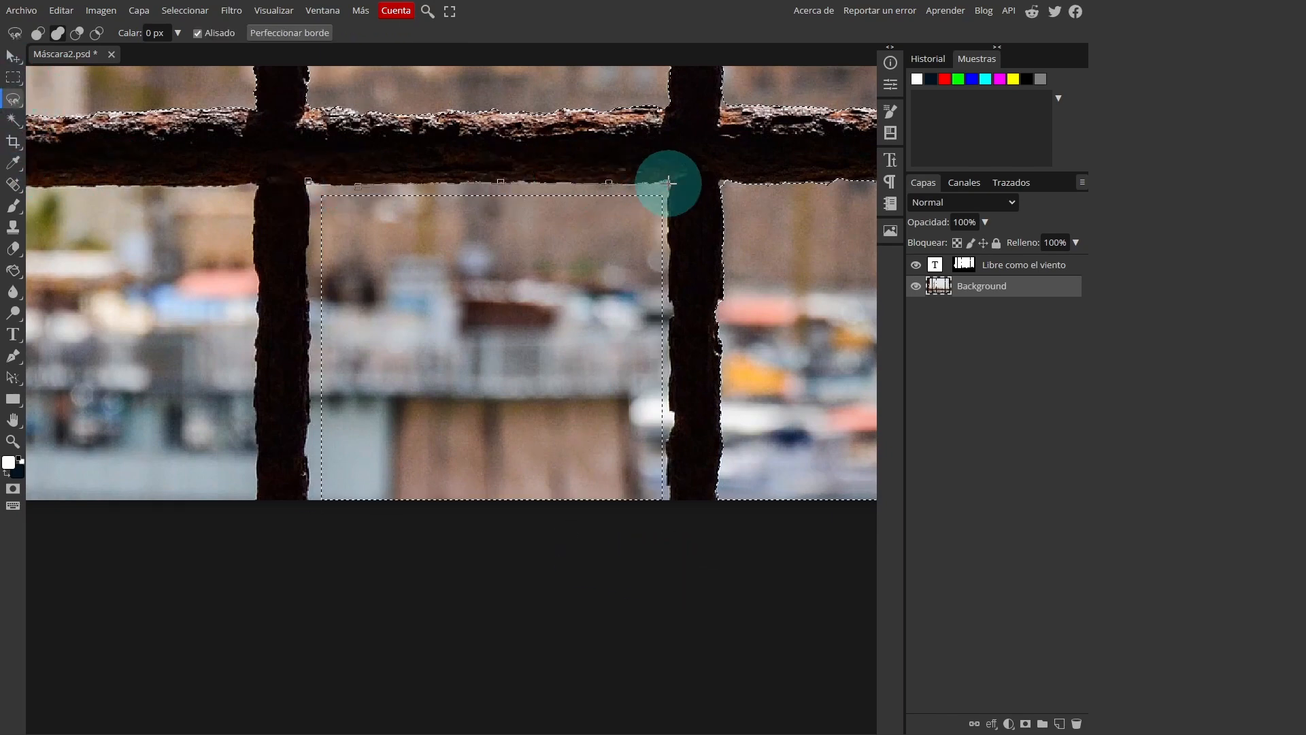
click(308, 181)
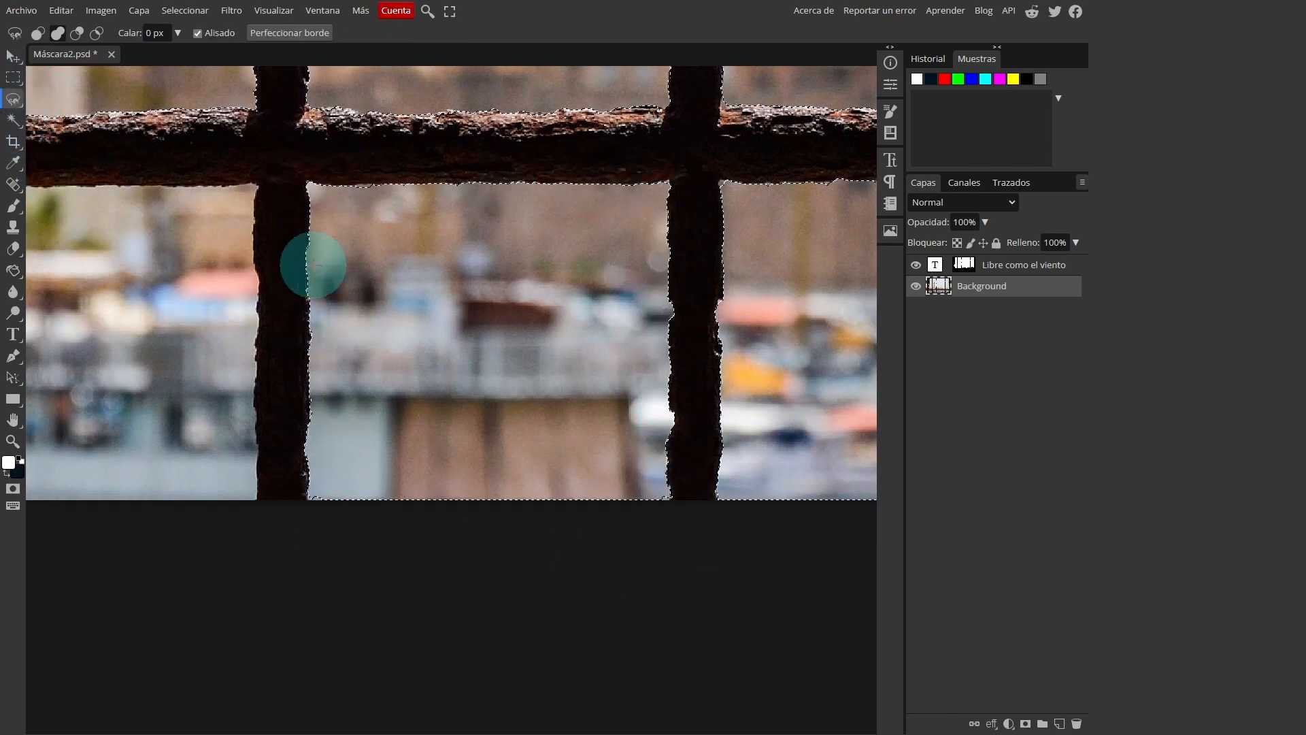
Add the two leftmost panes below the horizontal bar to the selection with the Magnetic Lasso
drag(312, 265, 737, 284)
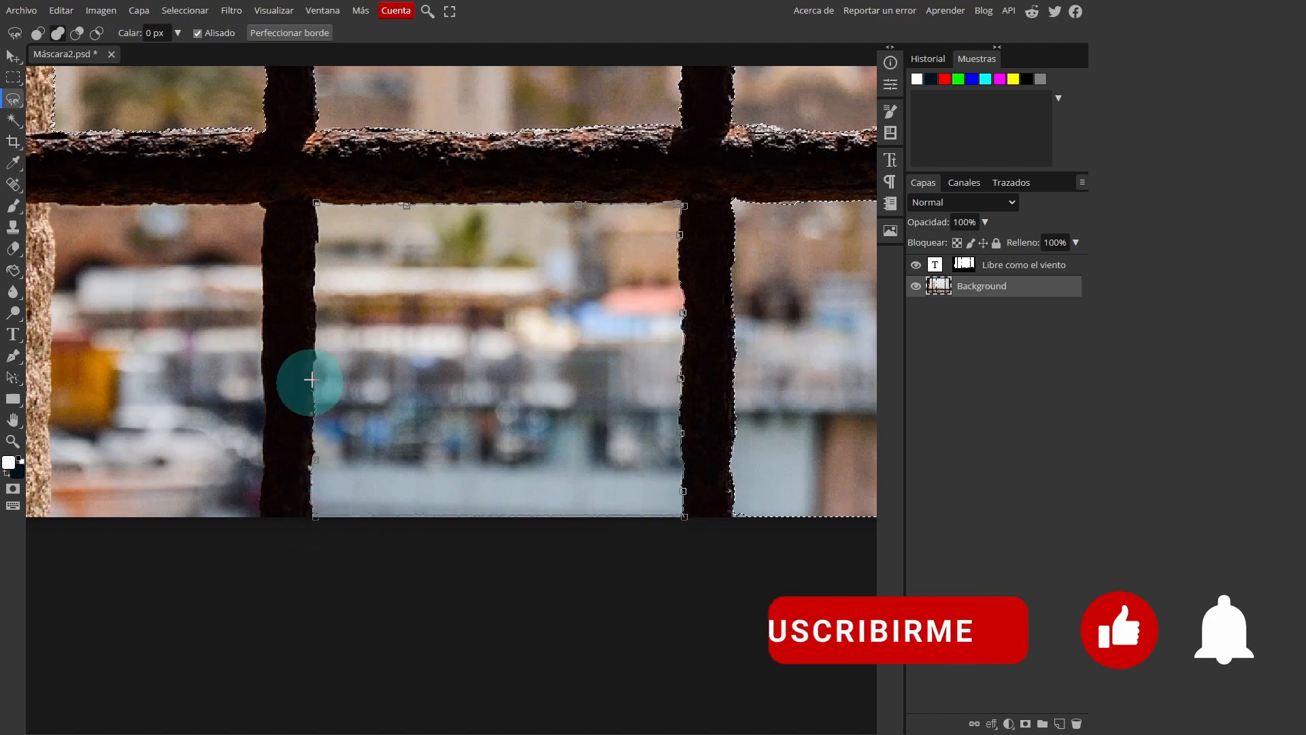
double_click(316, 206)
drag(345, 260, 477, 230)
click(182, 166)
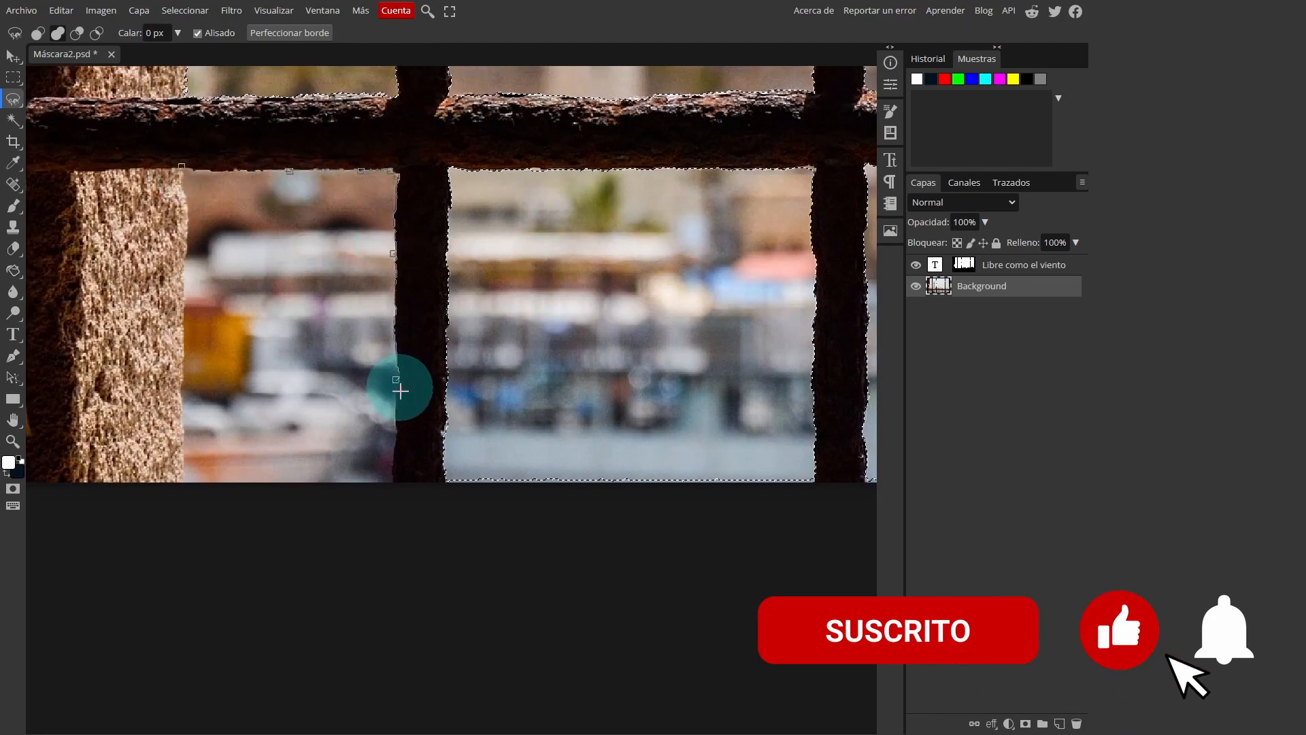
click(181, 167)
click(13, 77)
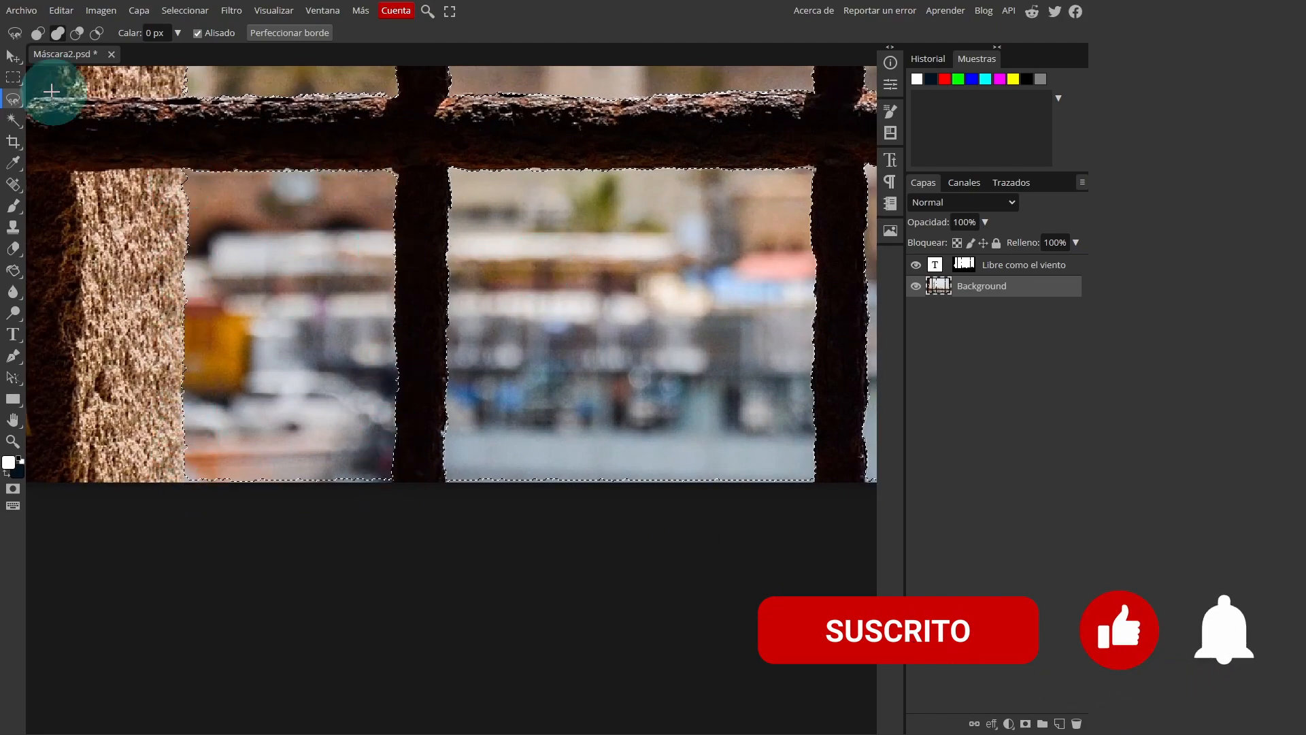
key(ctrl+0)
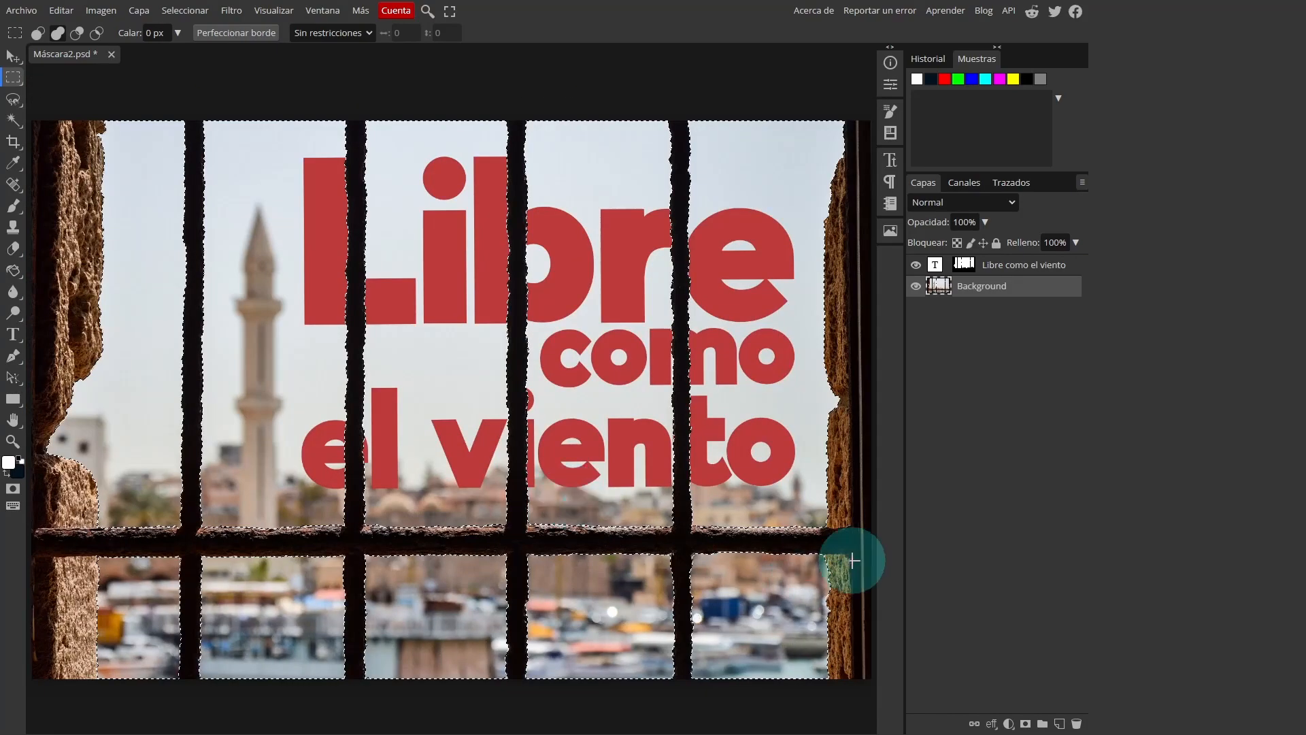
Fill the selected panes with white in the text layer's mask using the Paint Bucket at tolerance 255, and deselect
click(971, 267)
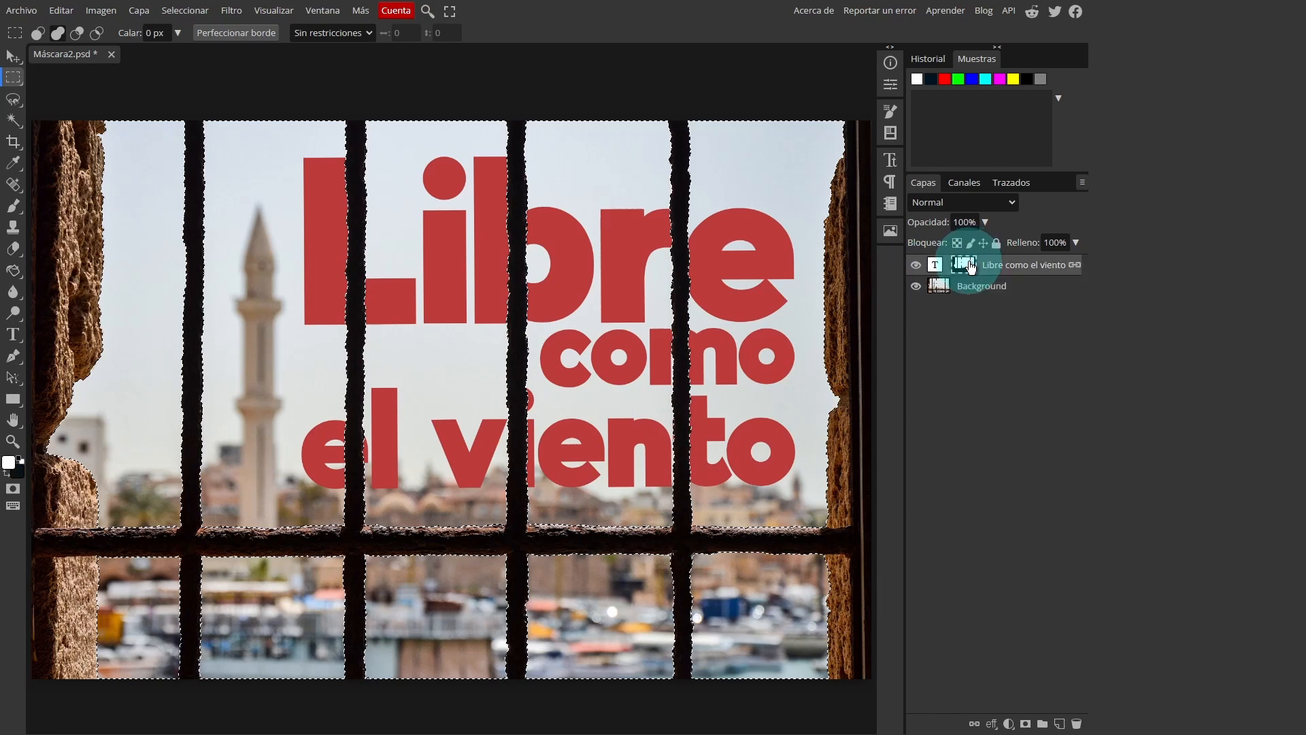
alt+click(971, 267)
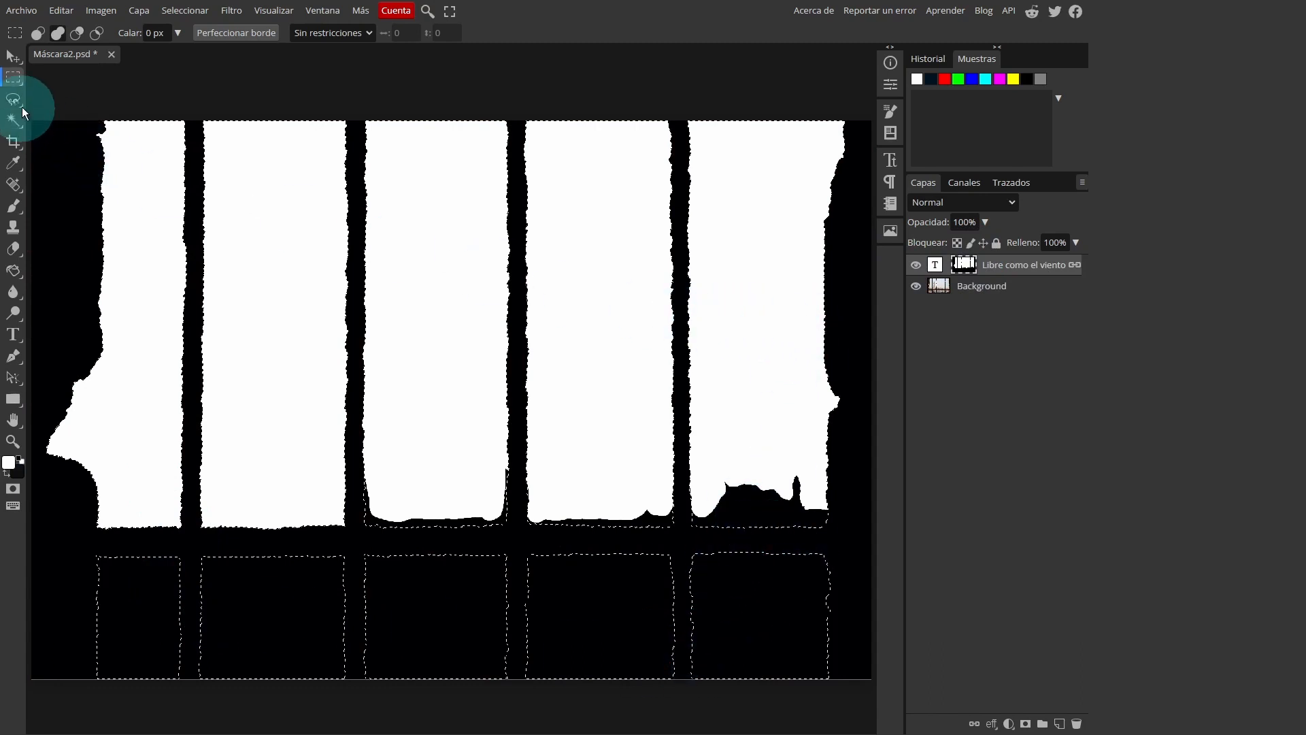
click(14, 270)
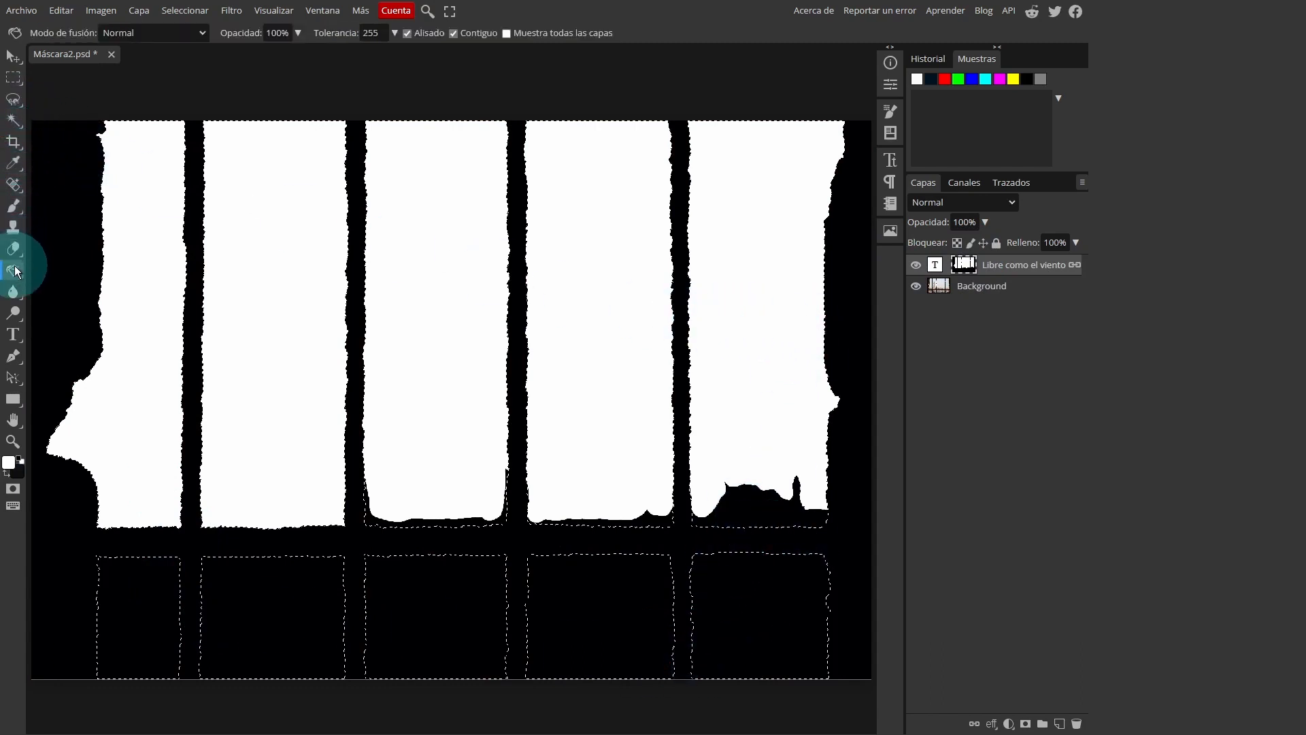
click(375, 32)
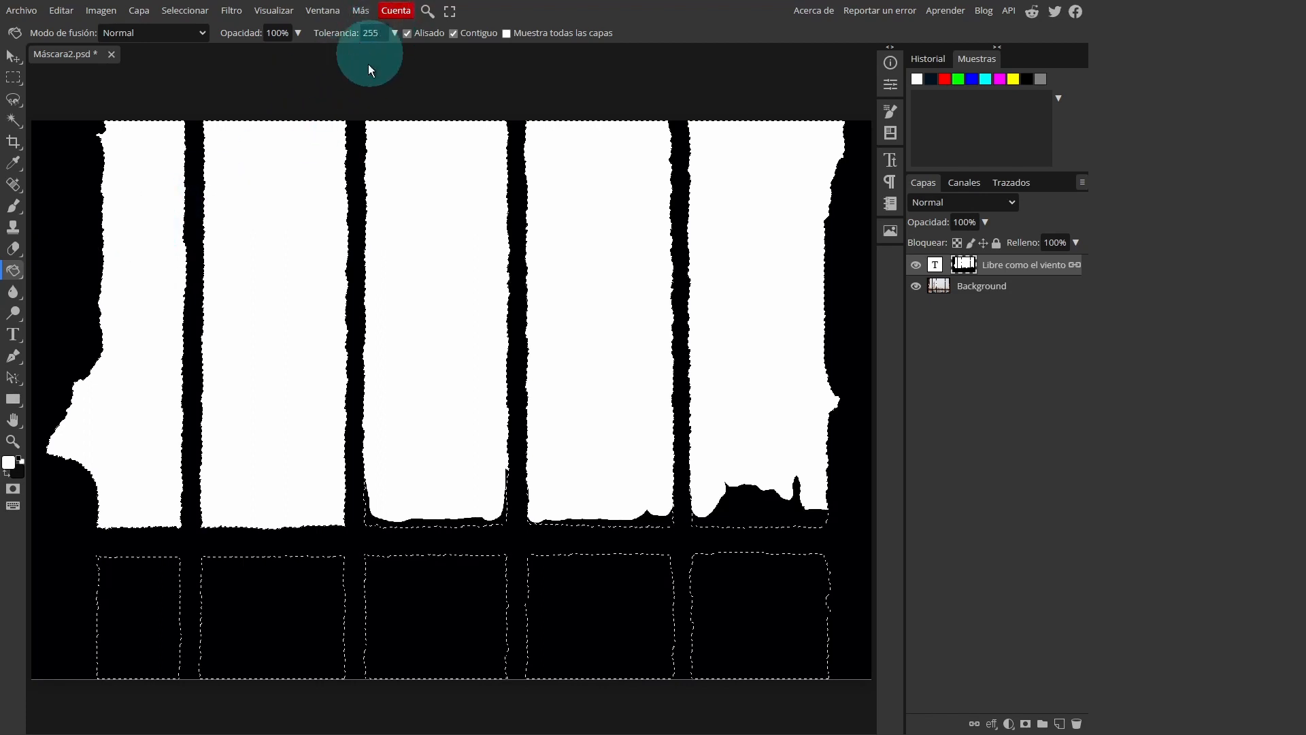
click(333, 254)
click(278, 254)
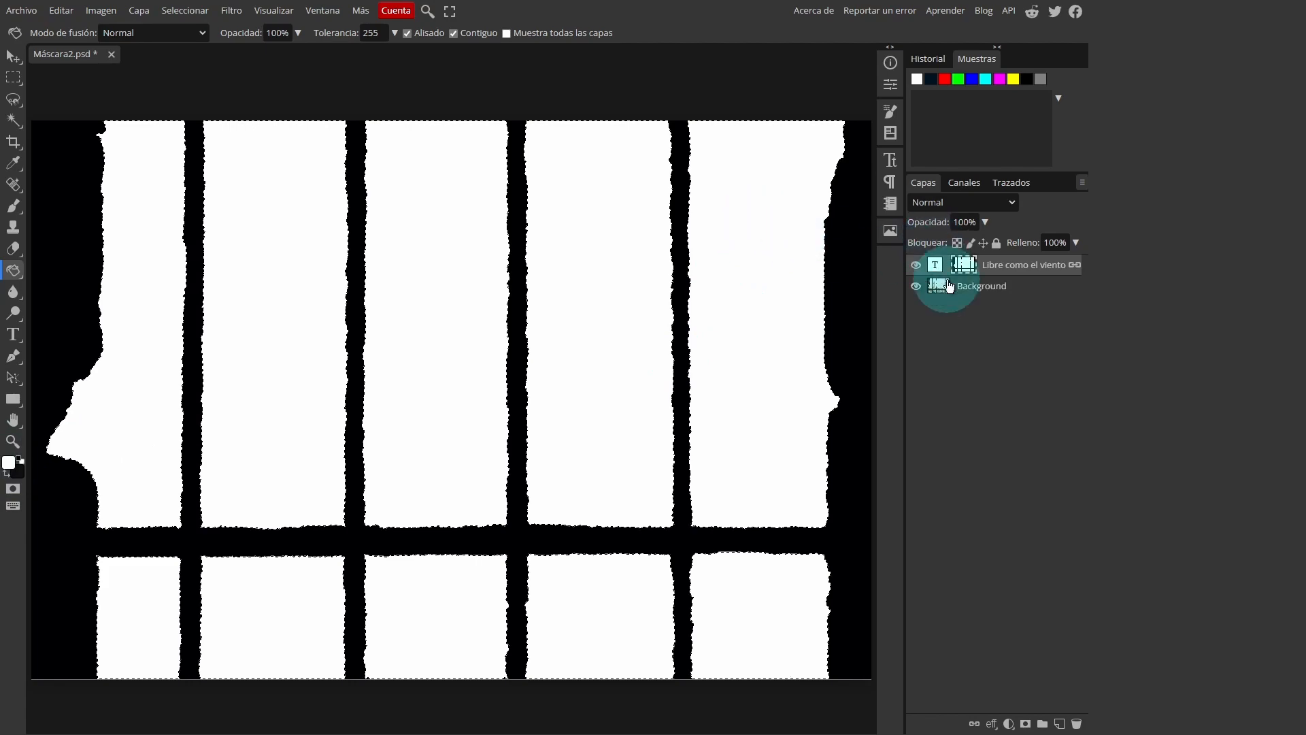
click(992, 288)
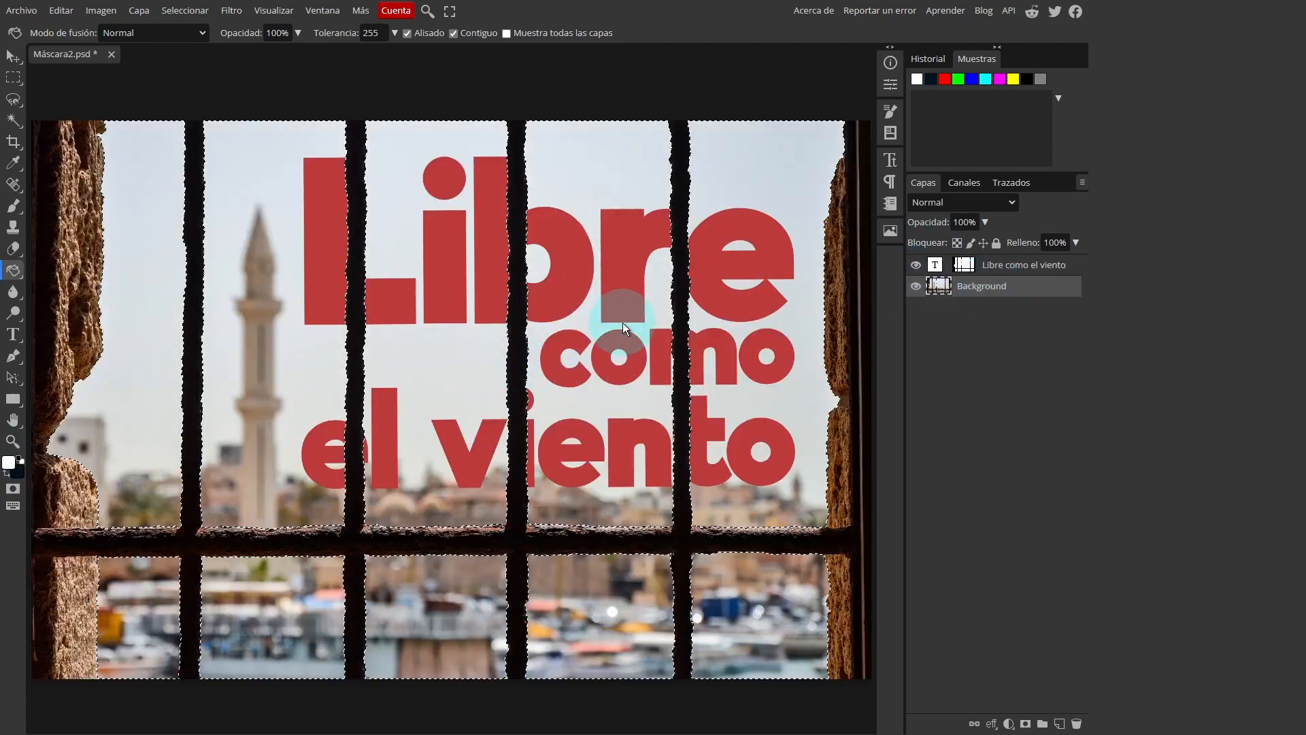
key(ctrl+d)
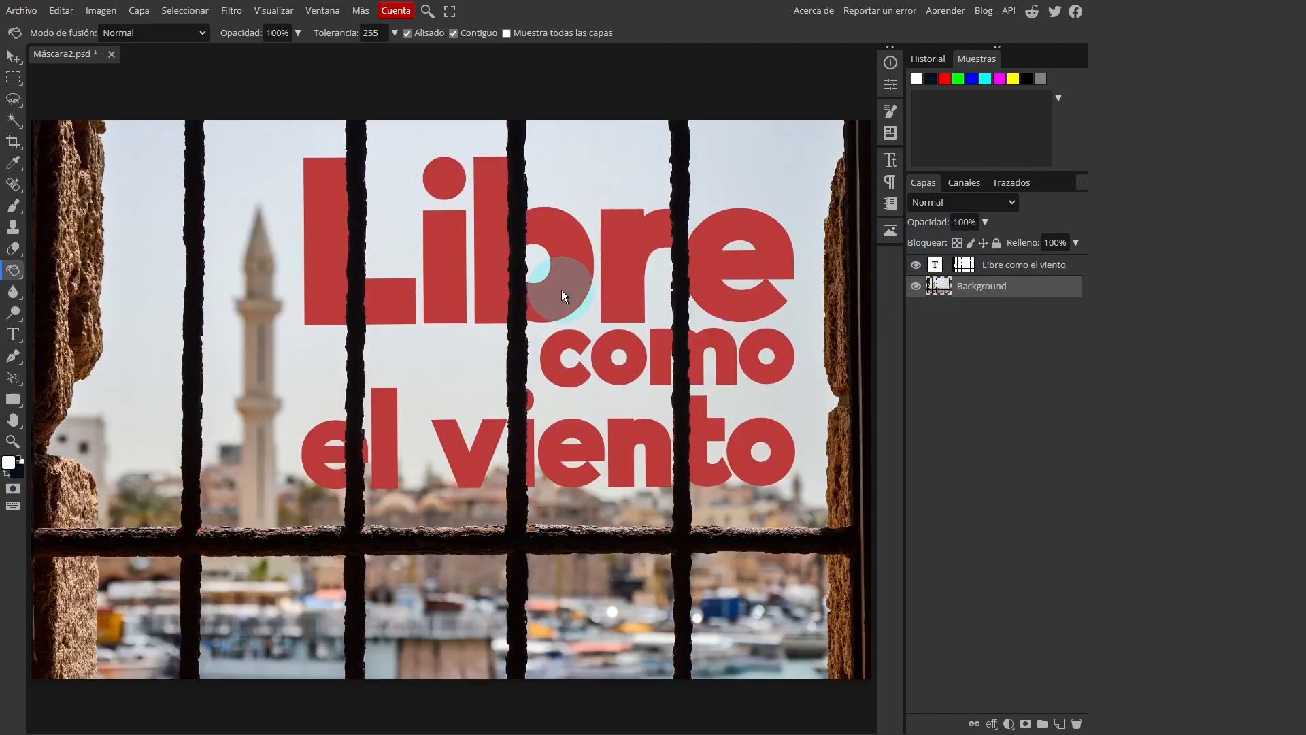
Try moving the text behind the window bars, independently of its mask
click(936, 265)
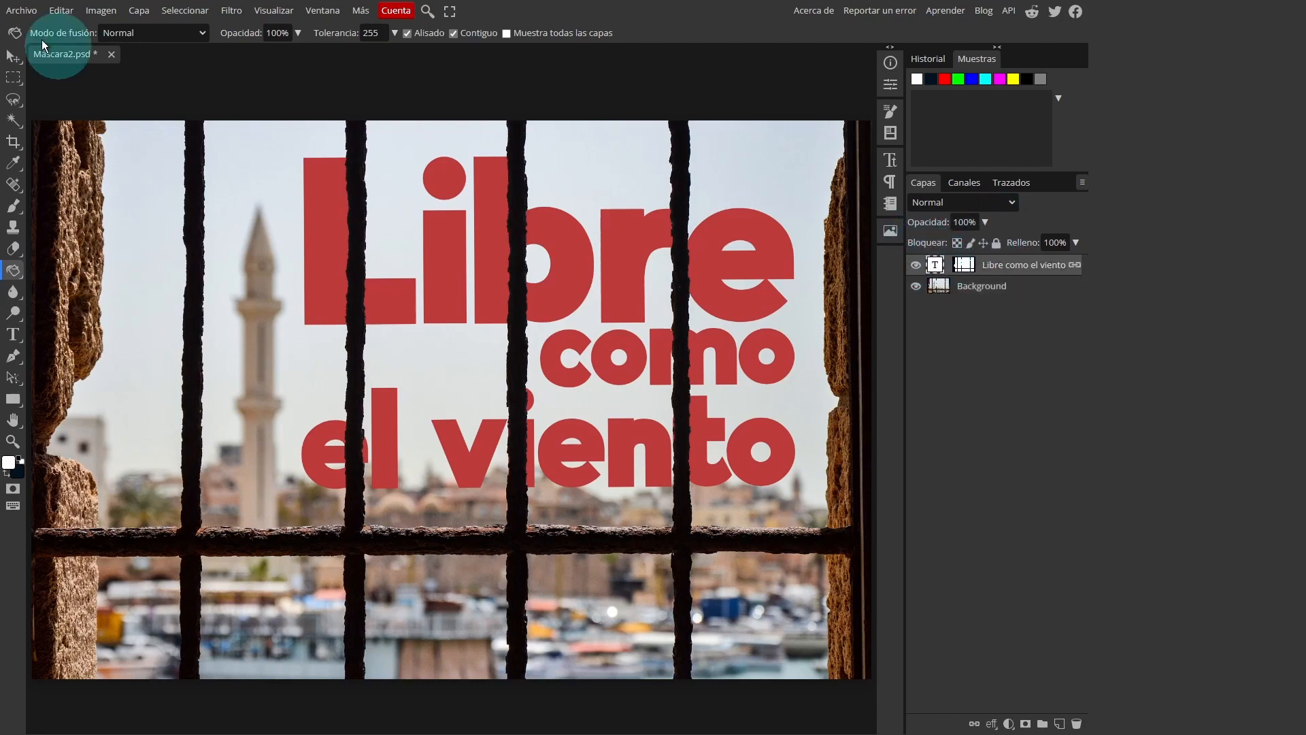
click(22, 61)
drag(581, 232, 633, 206)
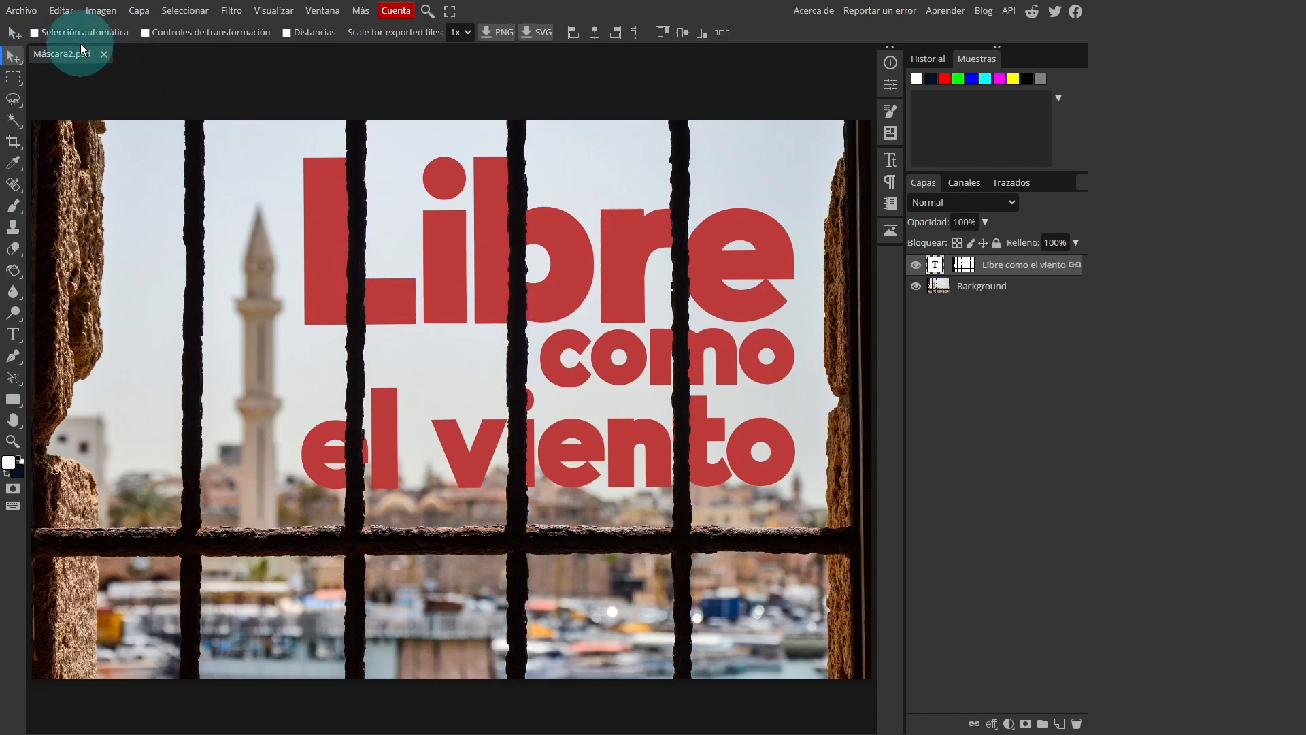
Place the image countryside-2326787_1920.jpg from the Máscara folder into the document
click(23, 15)
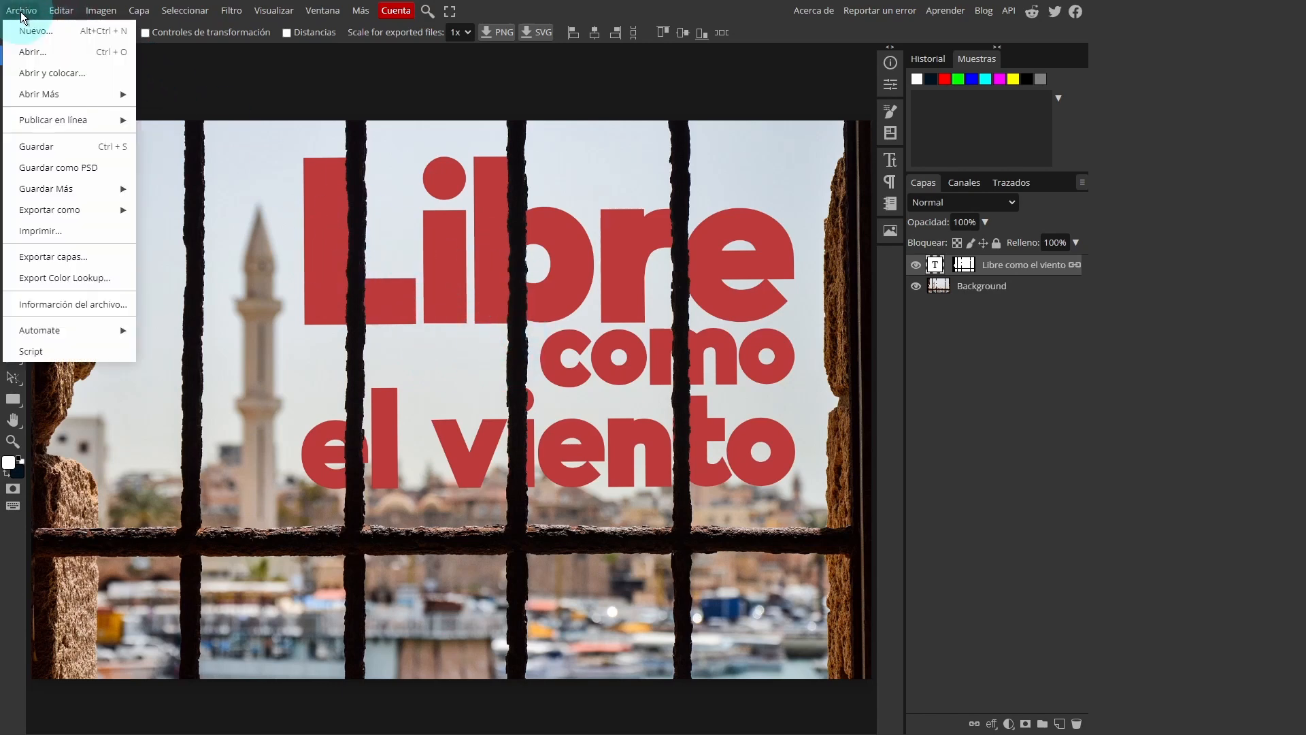
click(71, 75)
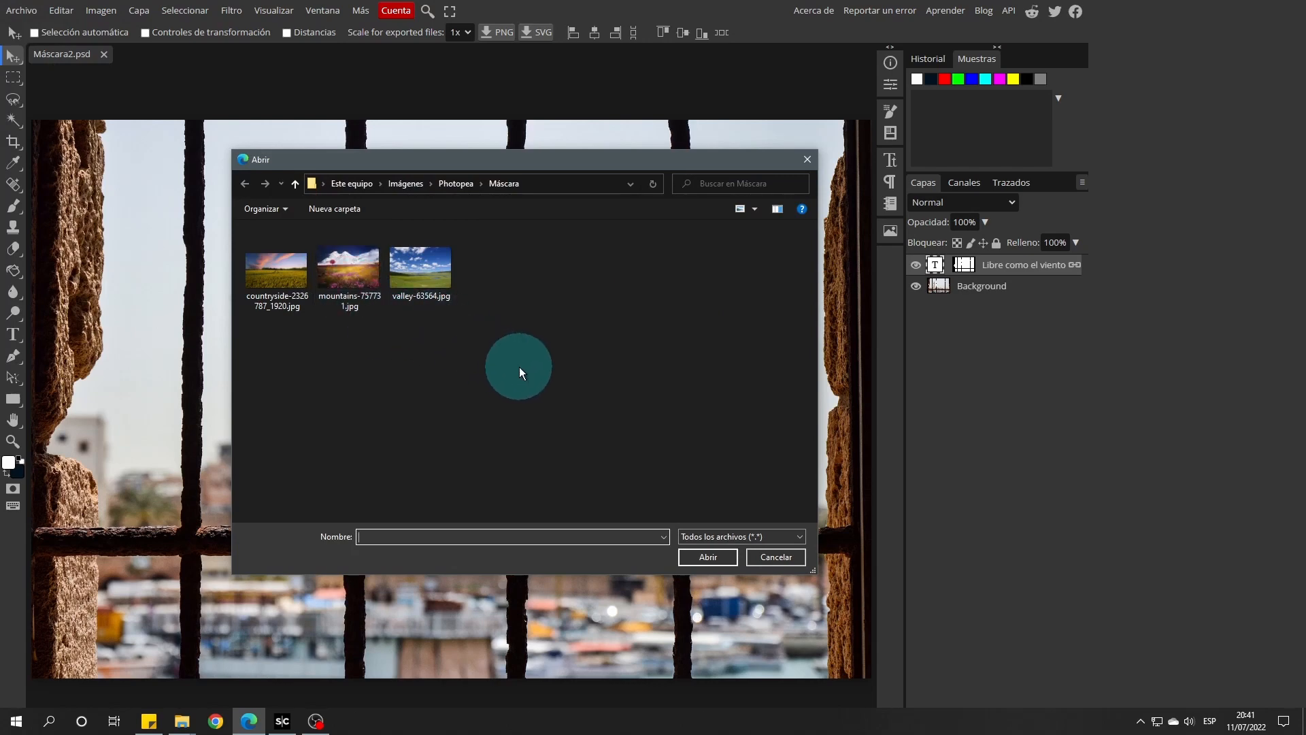
drag(520, 366, 271, 263)
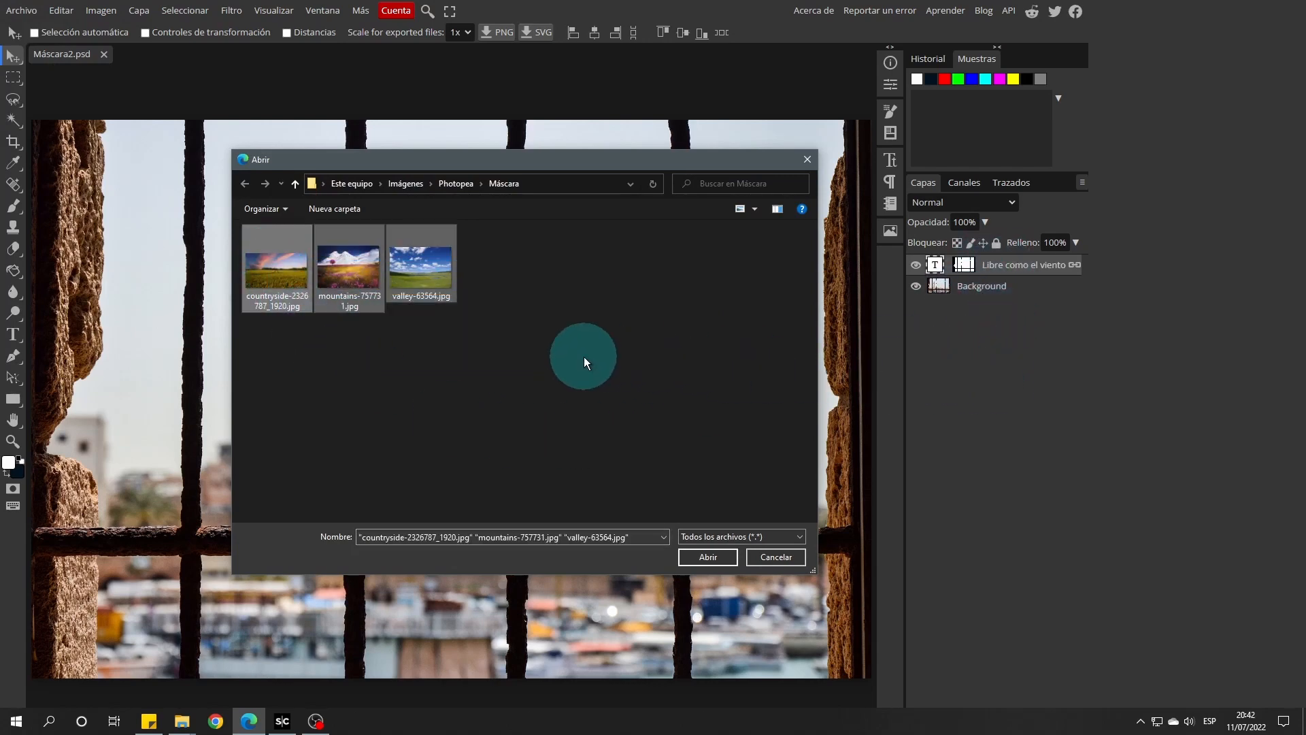
click(285, 270)
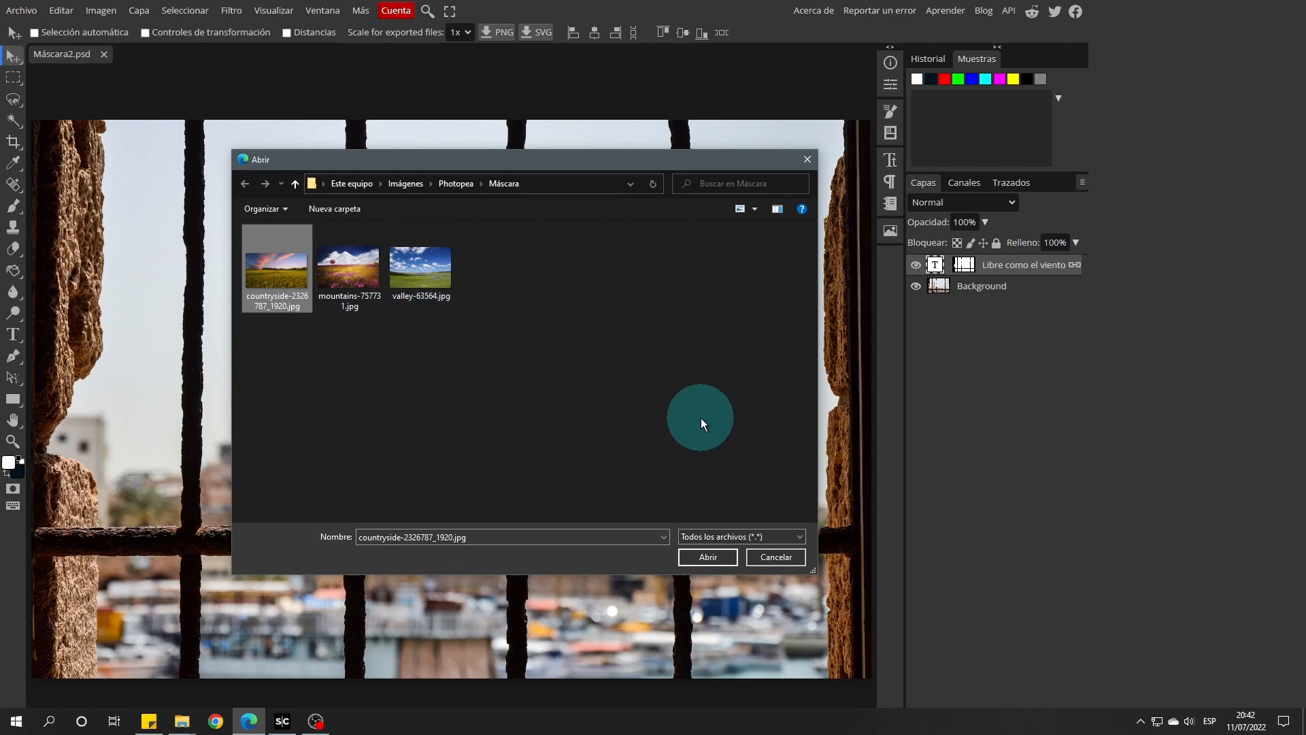
click(711, 557)
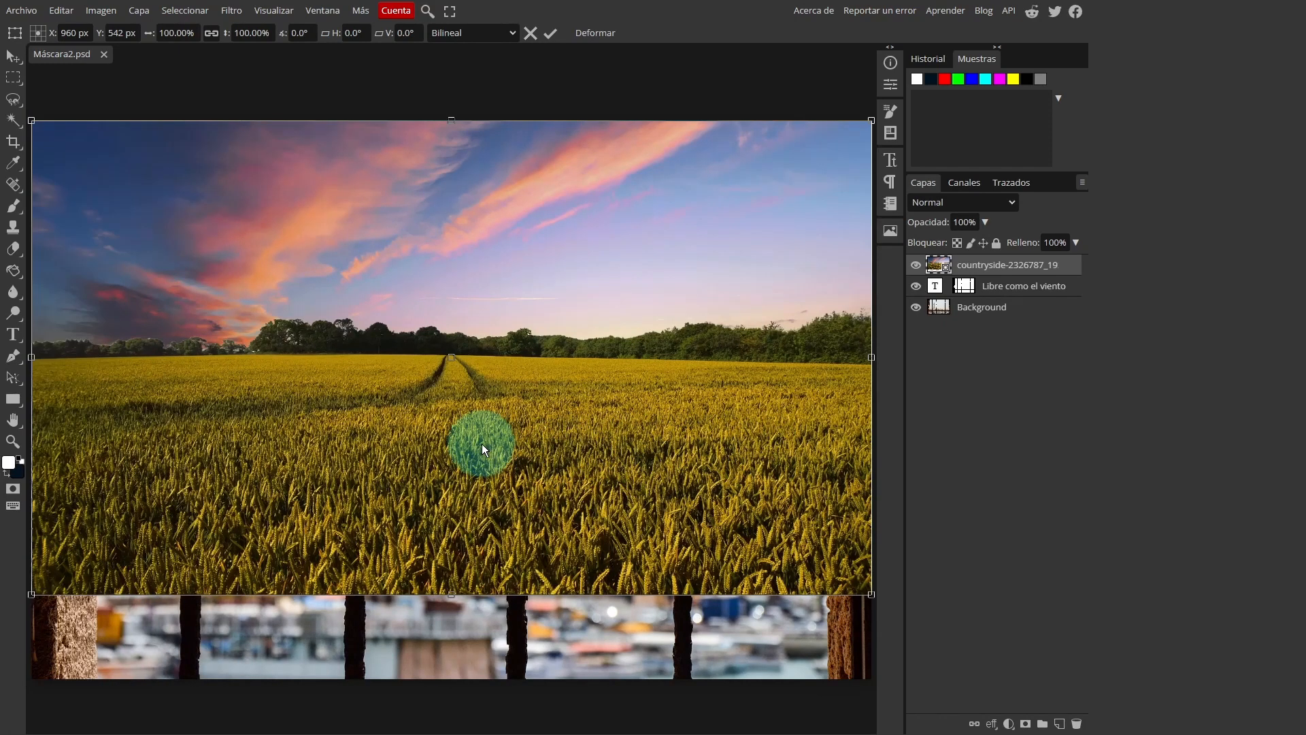
Scale the countryside photo to 118.33%, centred to cover the whole image, and place its layer directly below the text layer
scroll(481, 443, down, 1)
scroll(480, 442, down, 1)
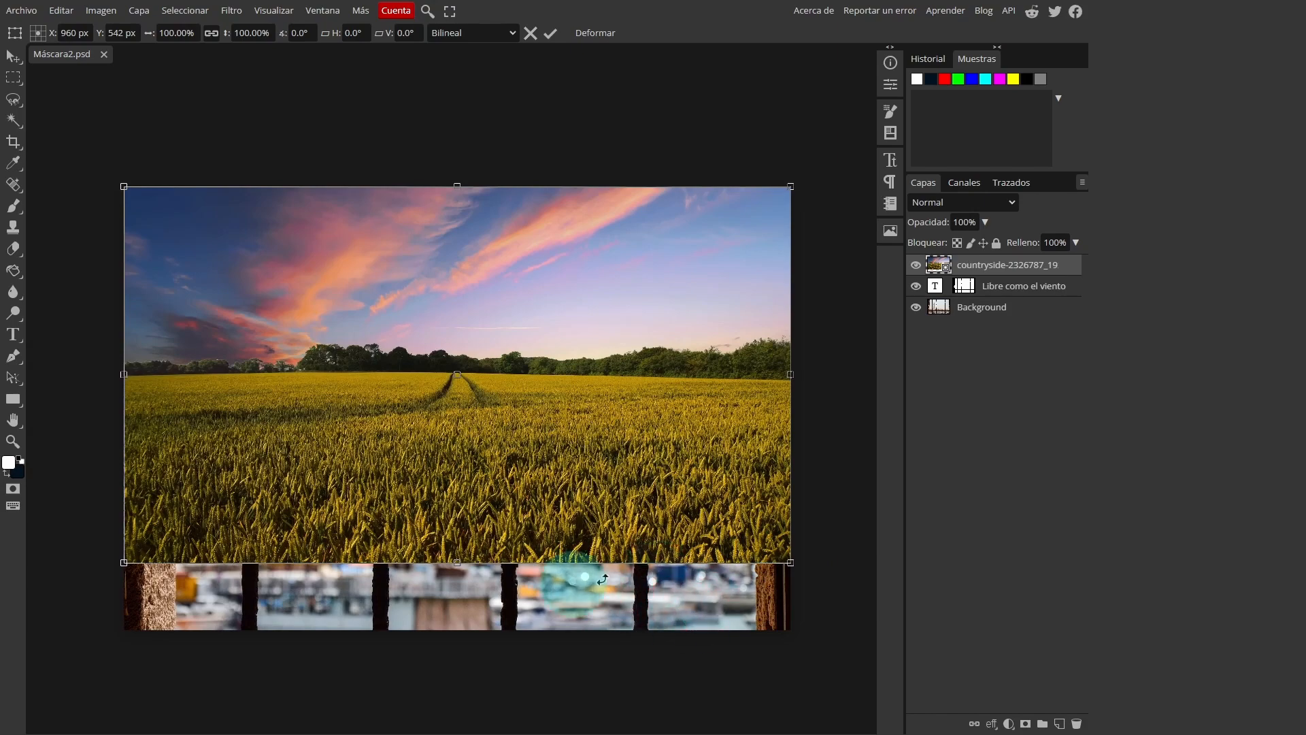
drag(792, 562, 906, 609)
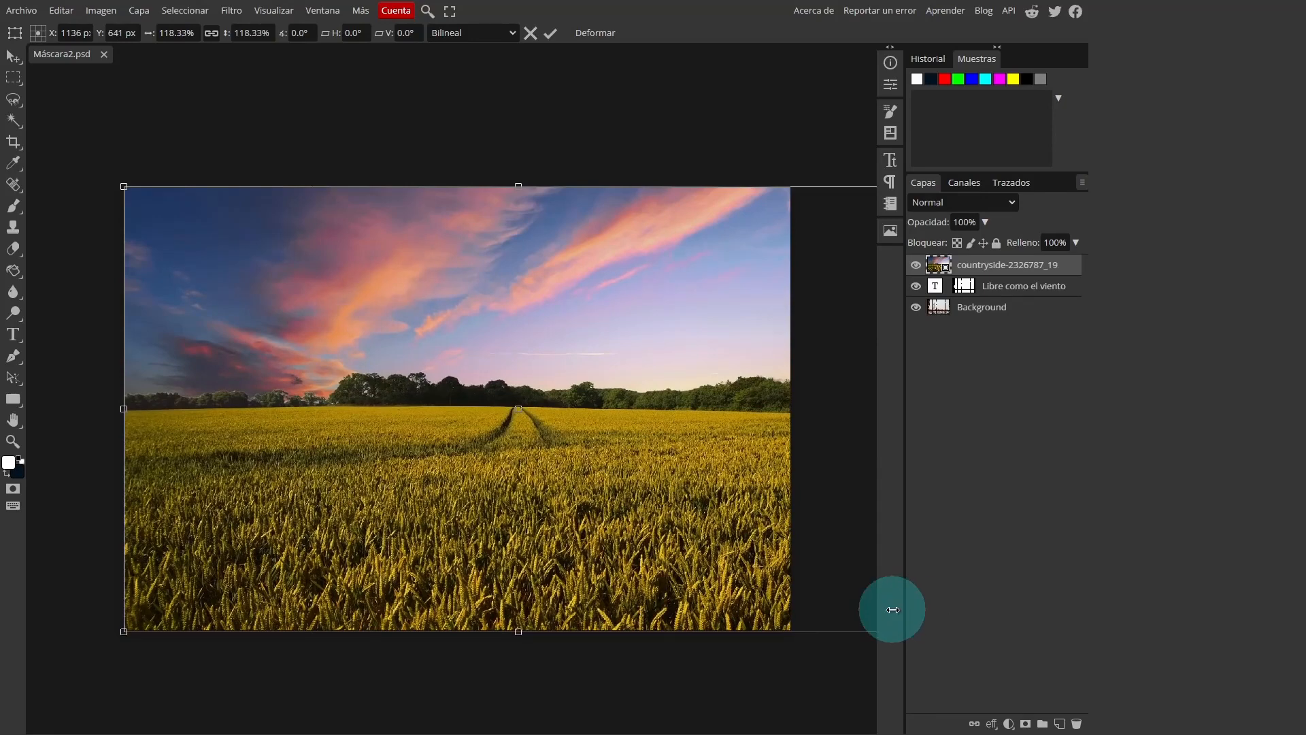
drag(635, 411, 597, 411)
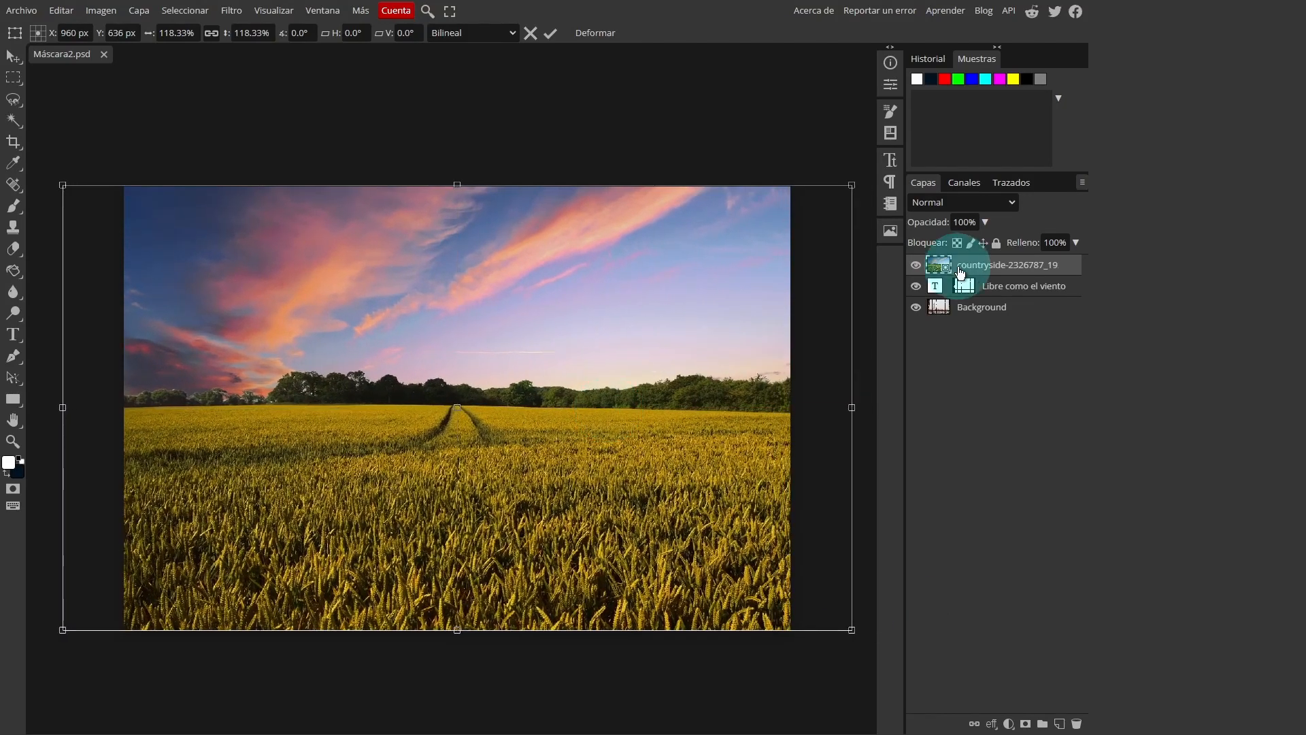
drag(948, 267, 943, 293)
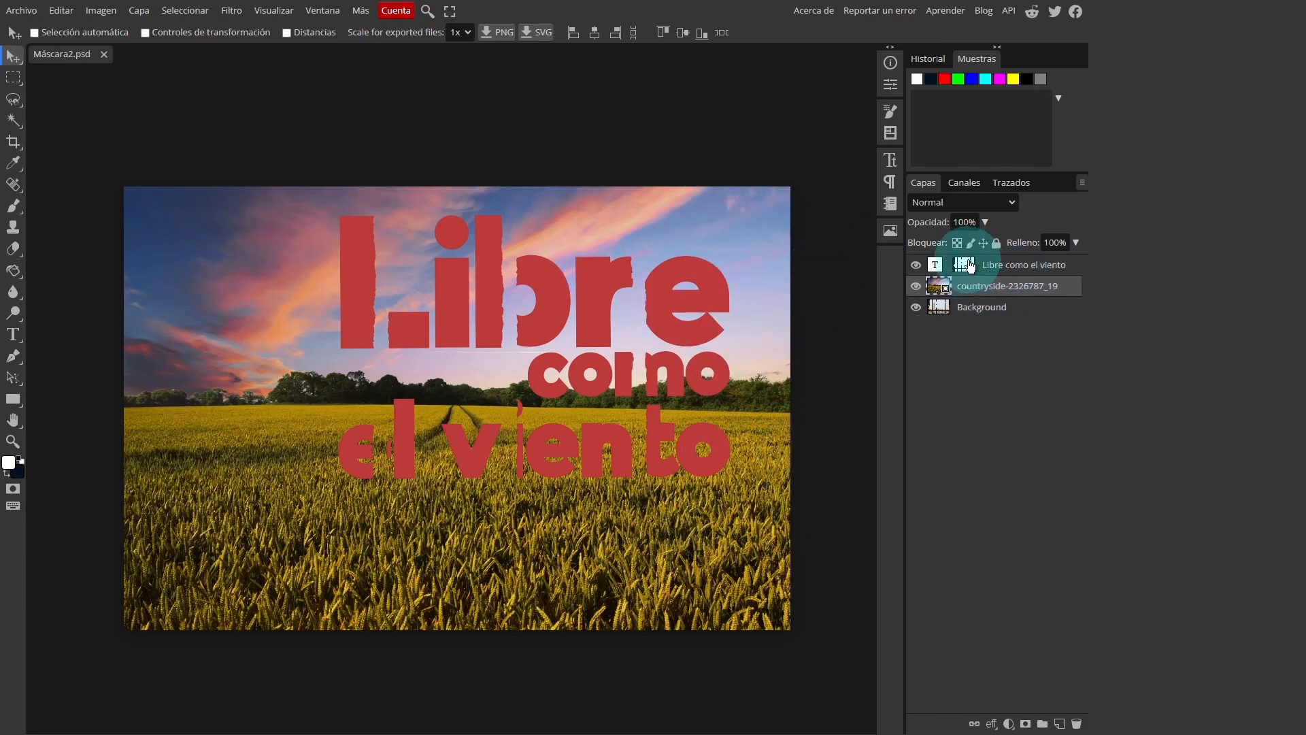
Mask the countryside photo with a selection loaded from the text layer's mask, and try moving the photo independently of its mask
key(ctrl)
ctrl+click(967, 266)
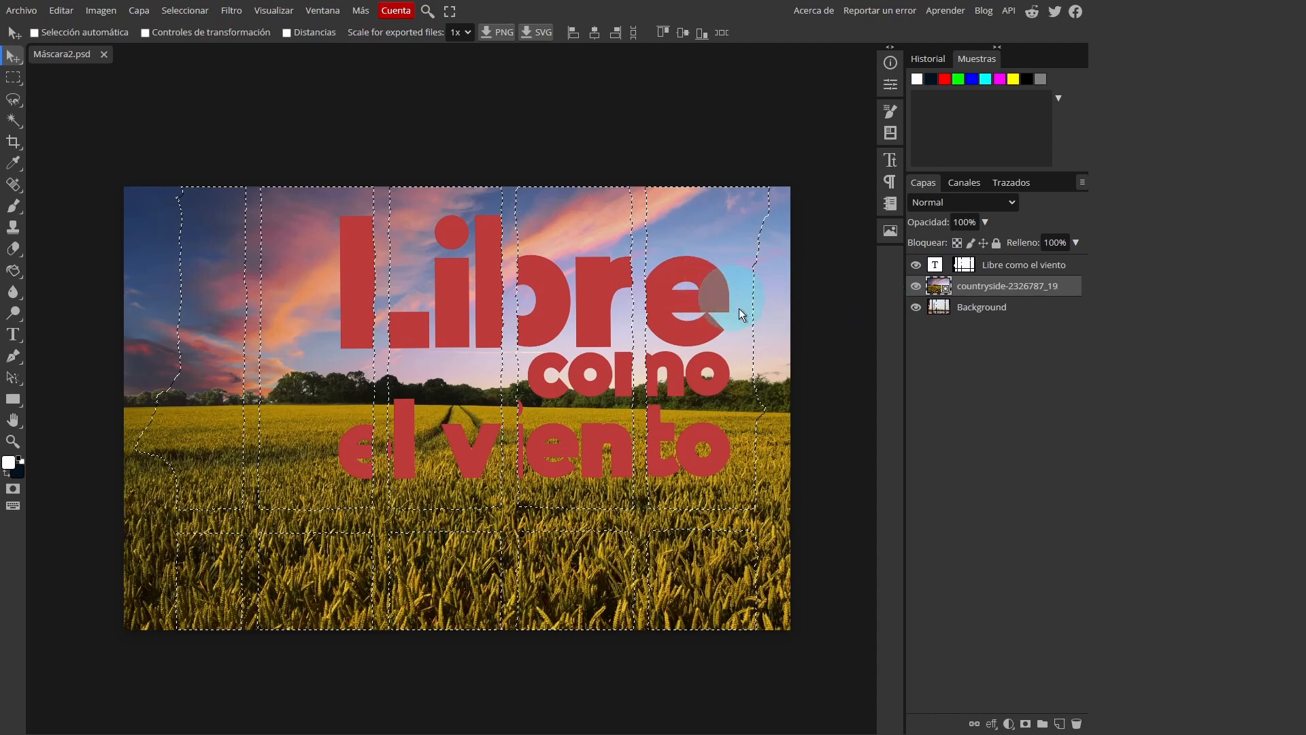
click(1026, 724)
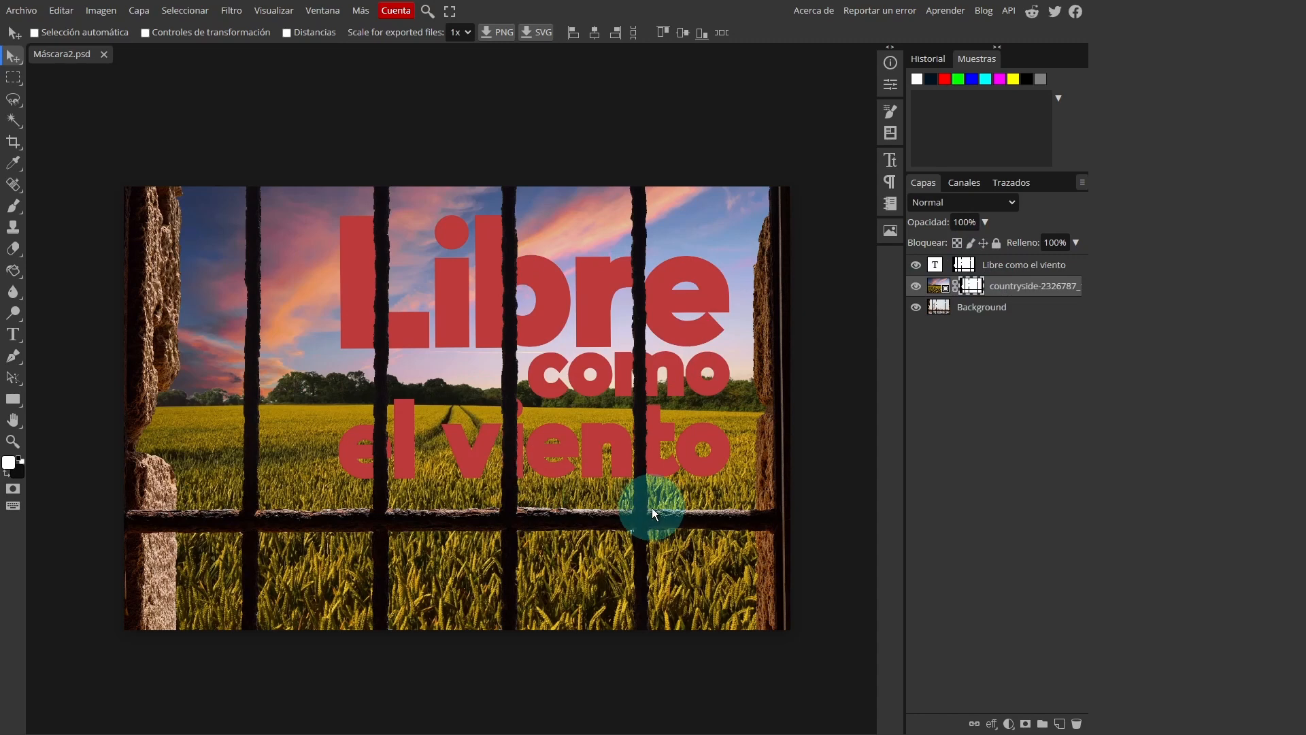
click(942, 289)
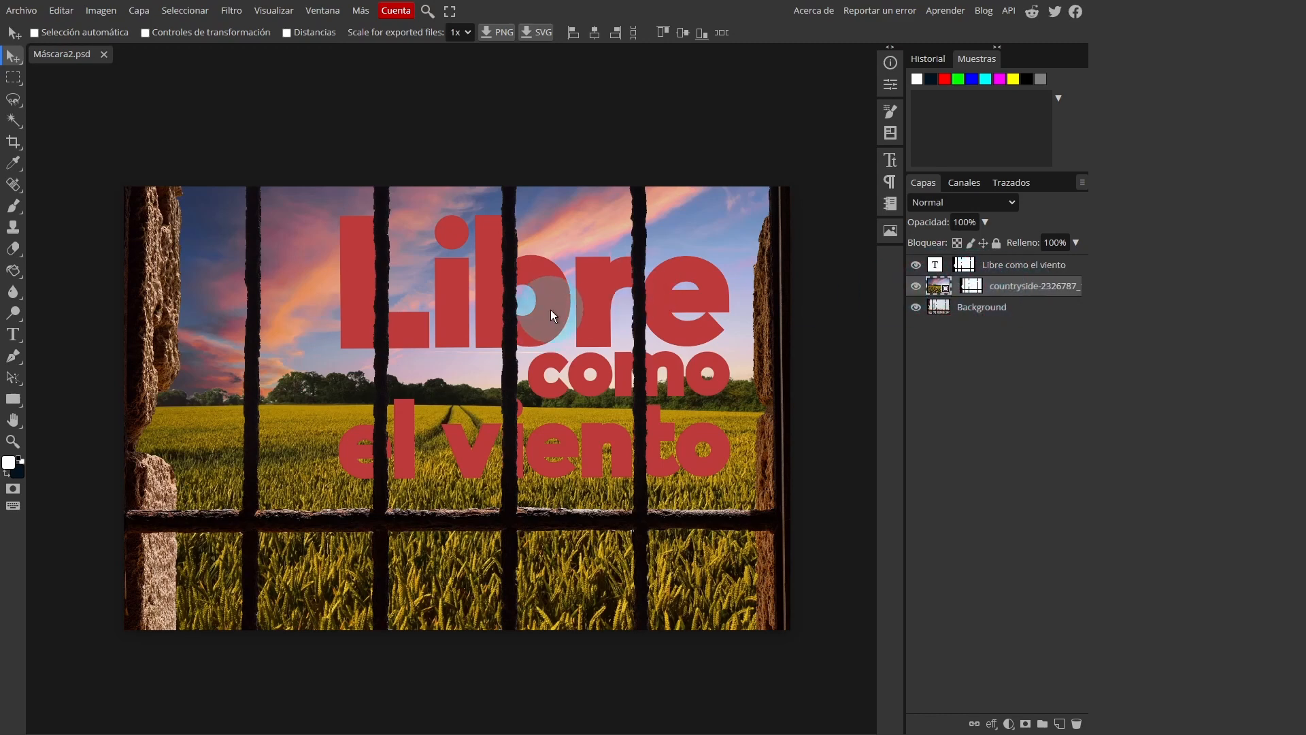
drag(550, 309, 598, 308)
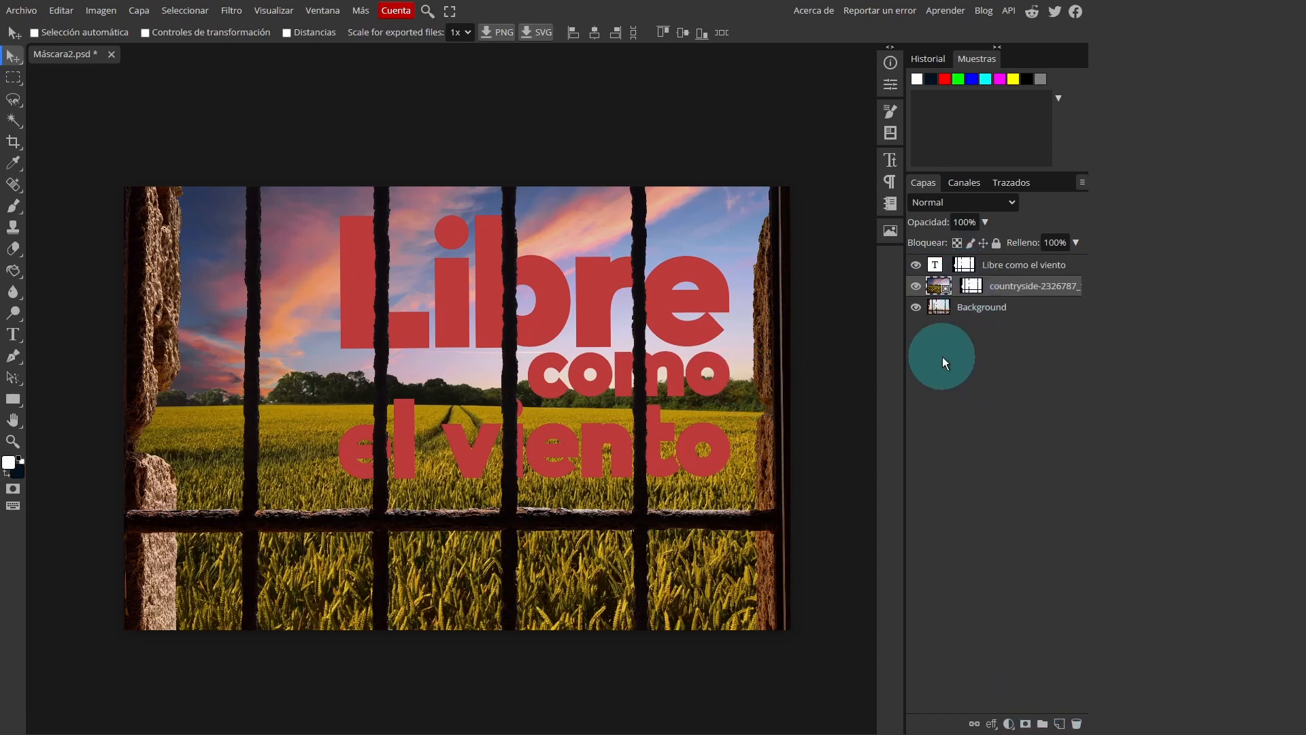
Create a layer folder and put the countryside photo inside it, stripped of its own mask
click(1043, 726)
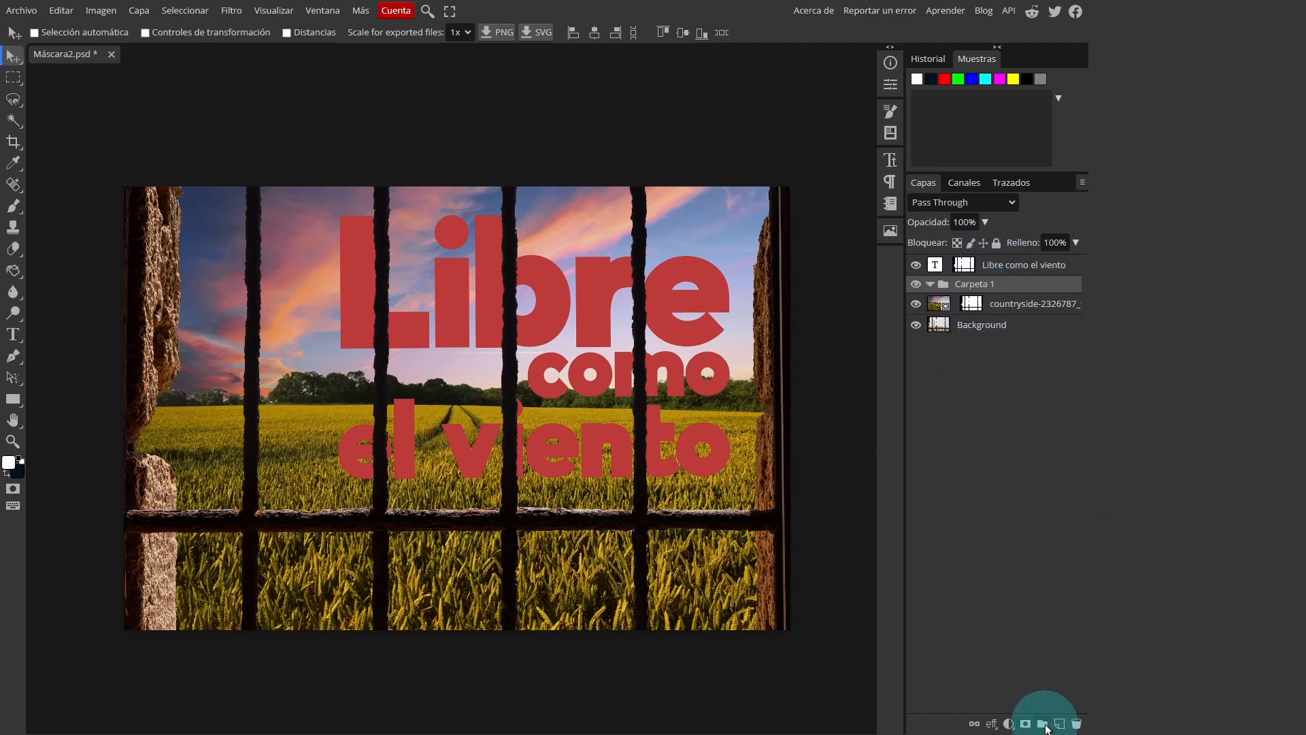
click(972, 303)
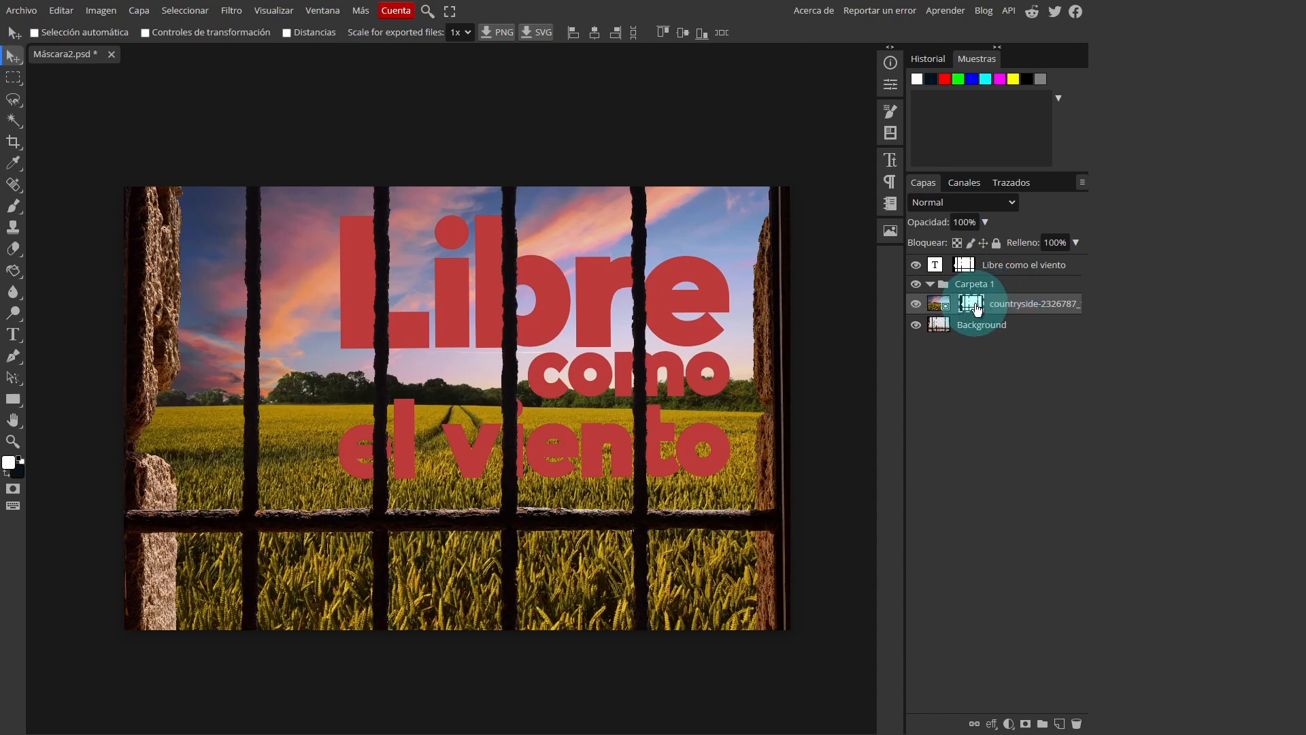
key(Delete)
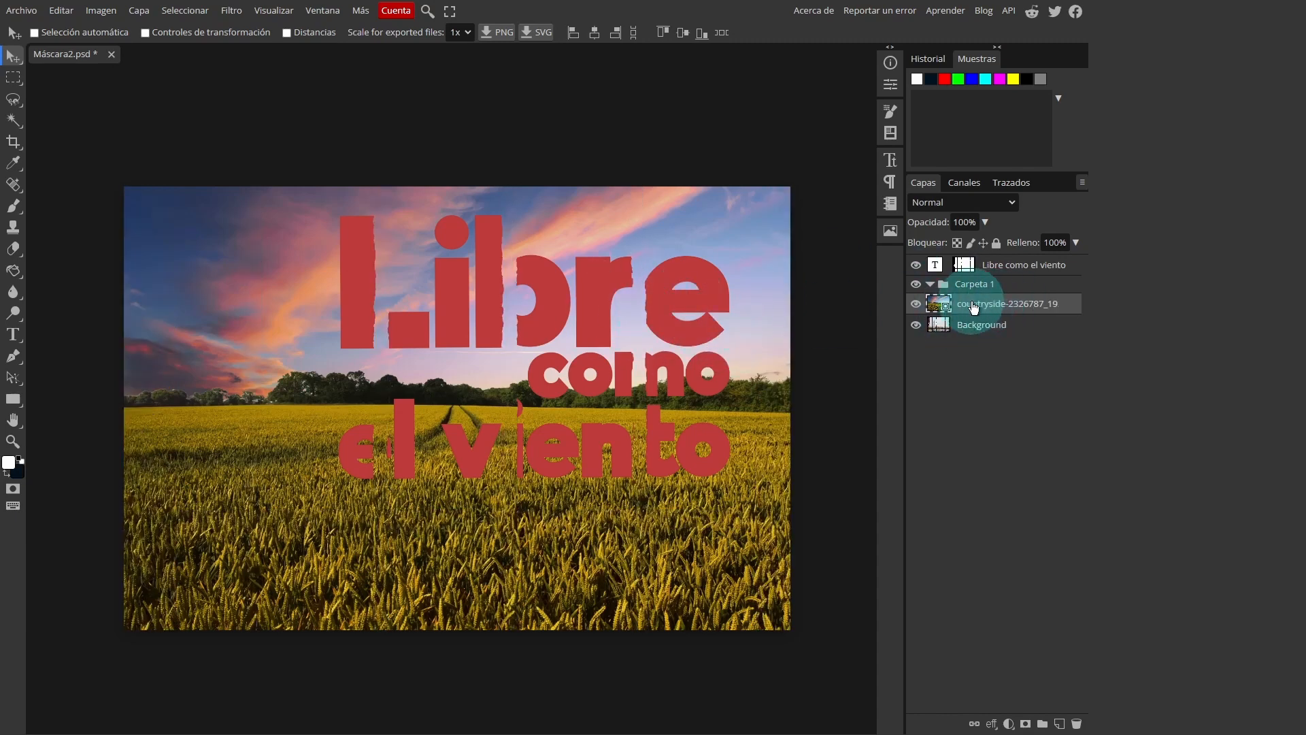
drag(974, 308, 970, 286)
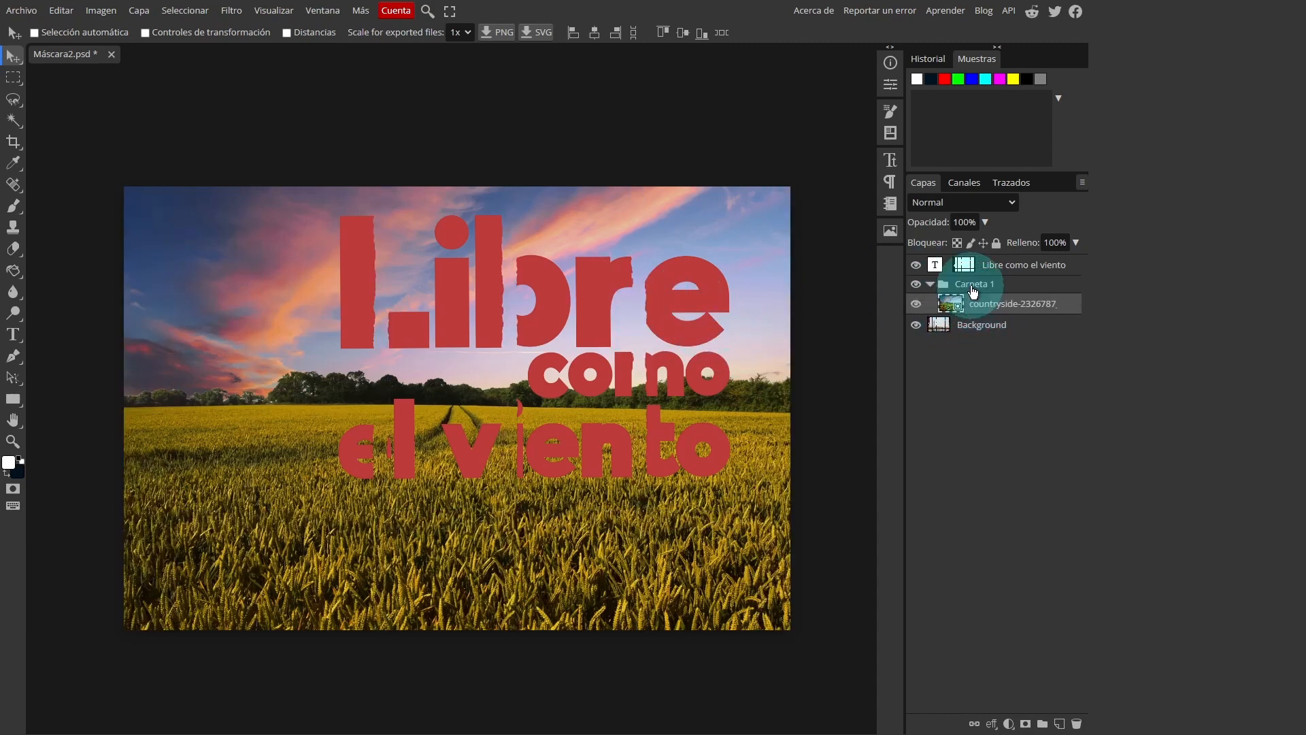
Transfer the text layer's mask to the folder Carpeta 1 and put the text layer inside that folder, above the photo
click(965, 265)
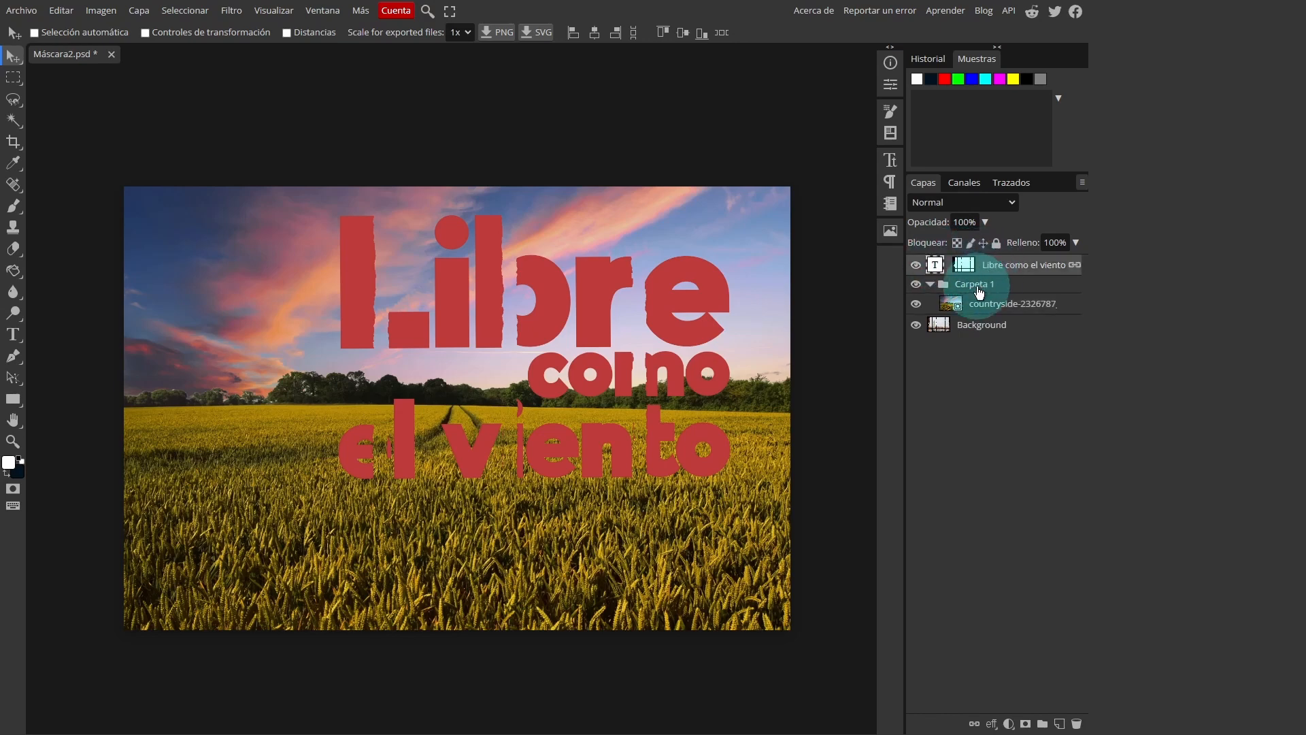
click(963, 265)
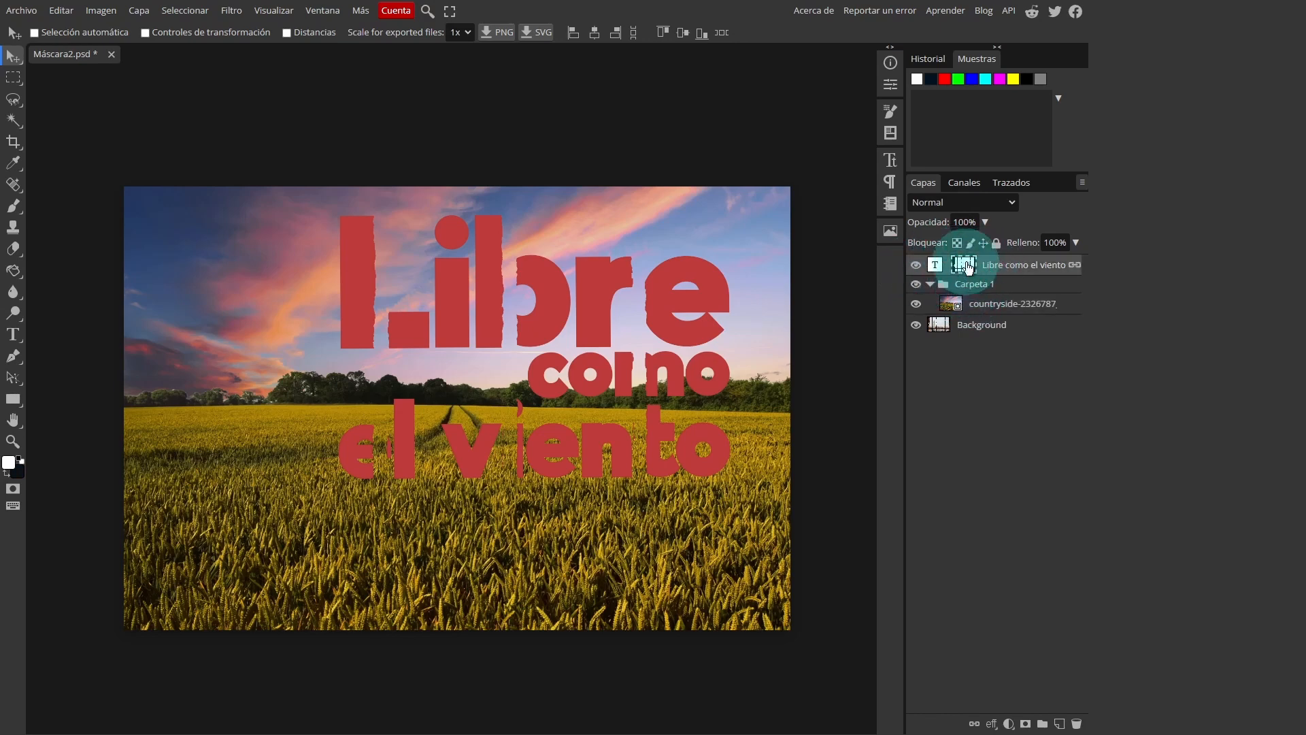
drag(966, 264, 975, 286)
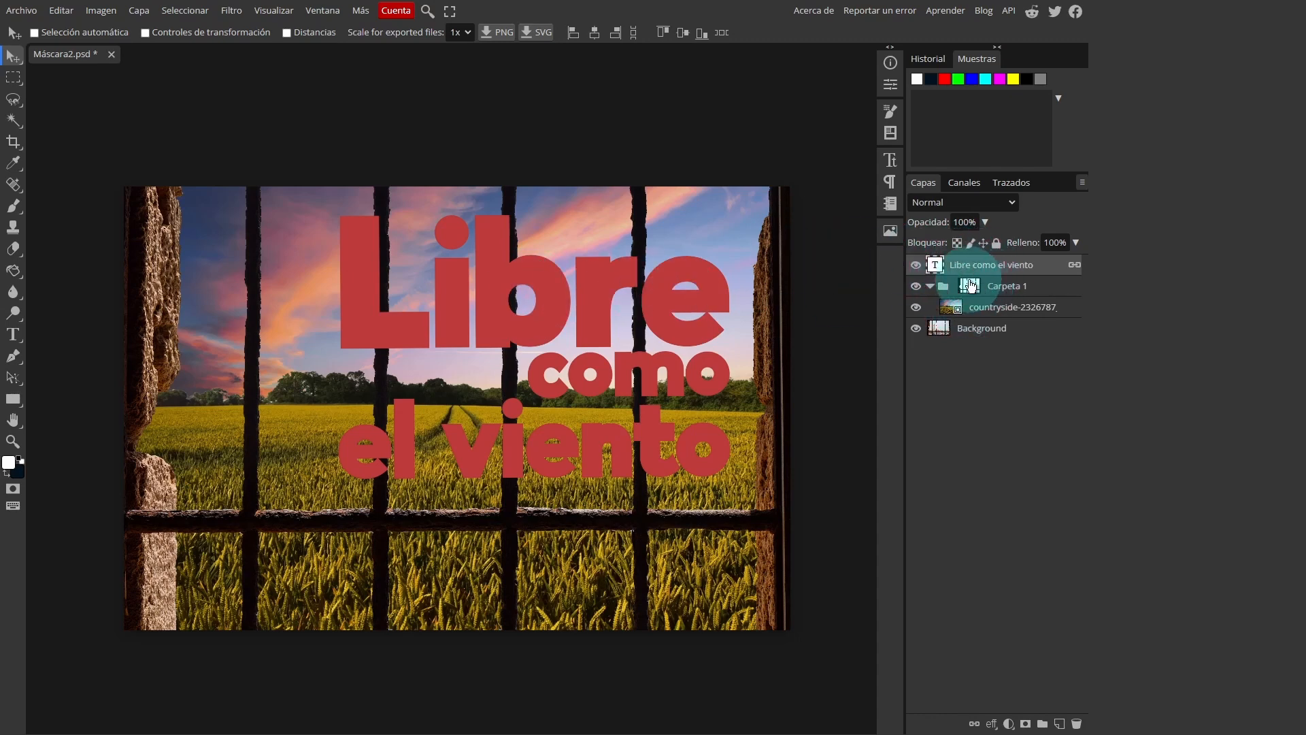
drag(956, 267, 949, 295)
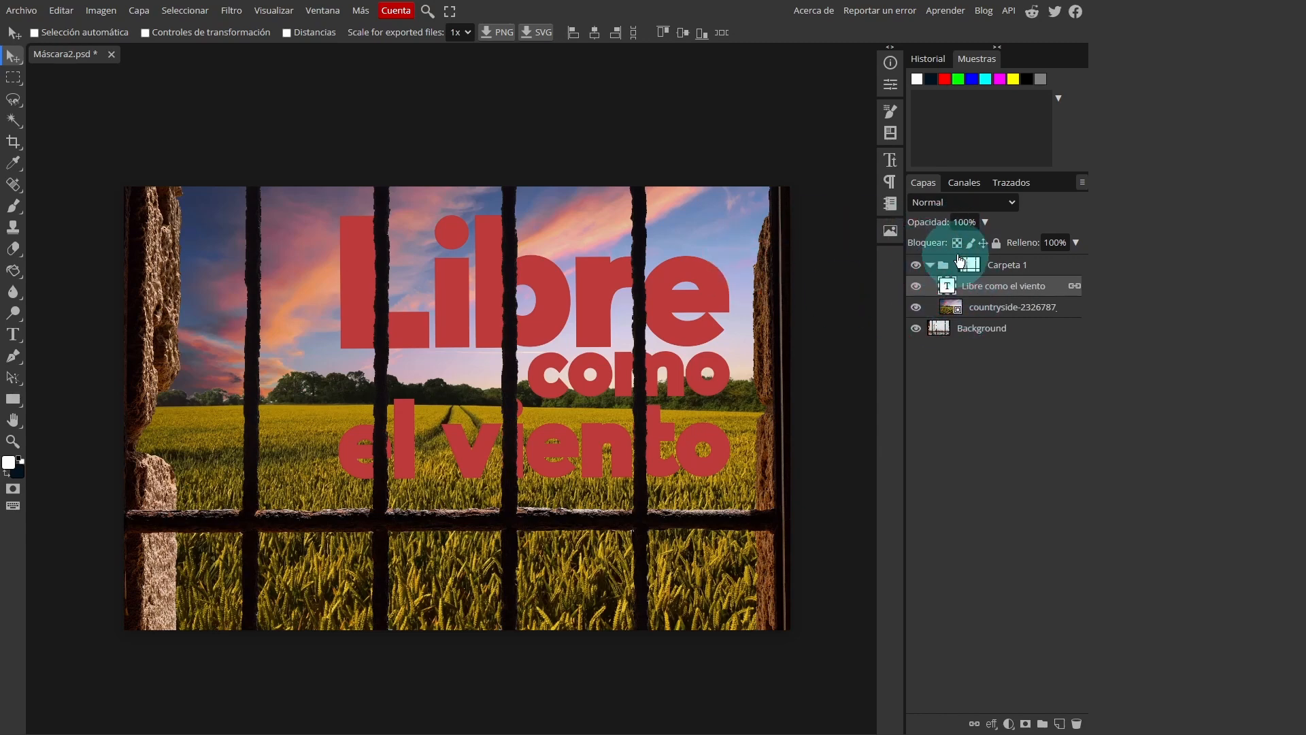
Place the images mountains-757731.jpg and valley-63564.jpg in the masked folder, above the countryside photo and below the text
click(988, 309)
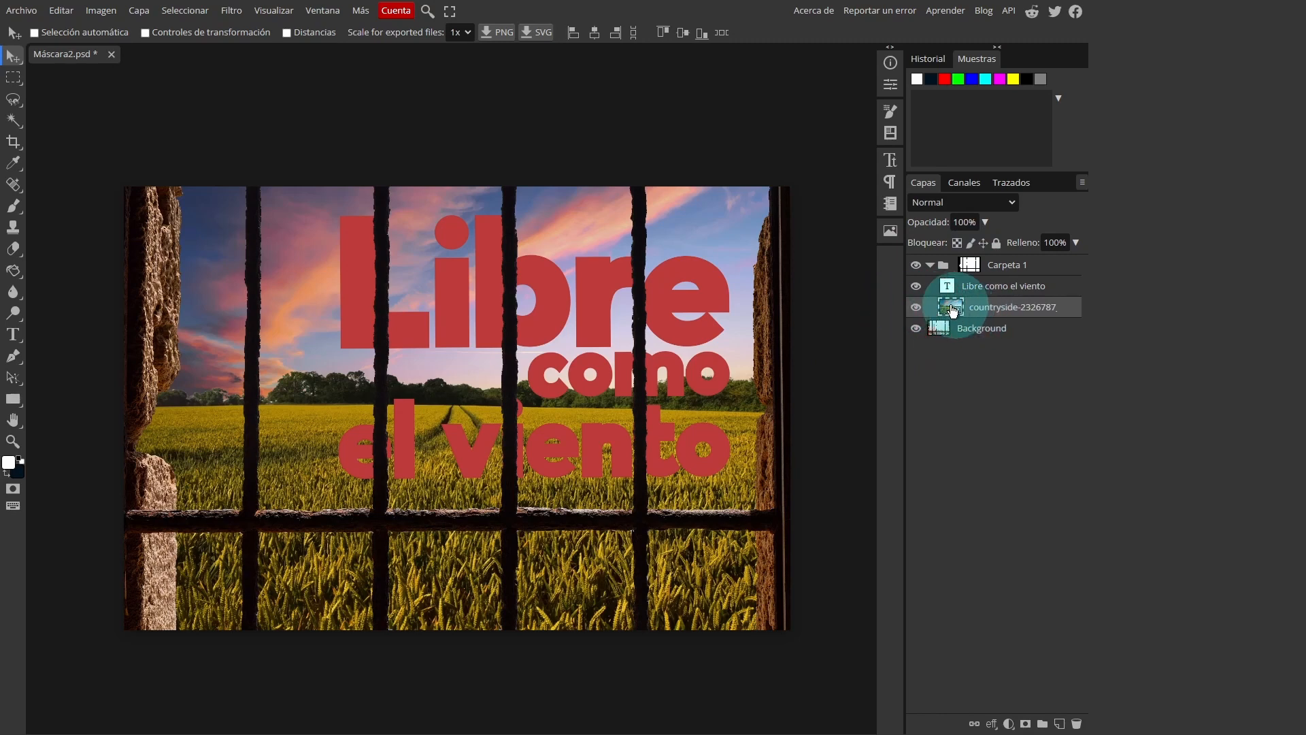
click(21, 10)
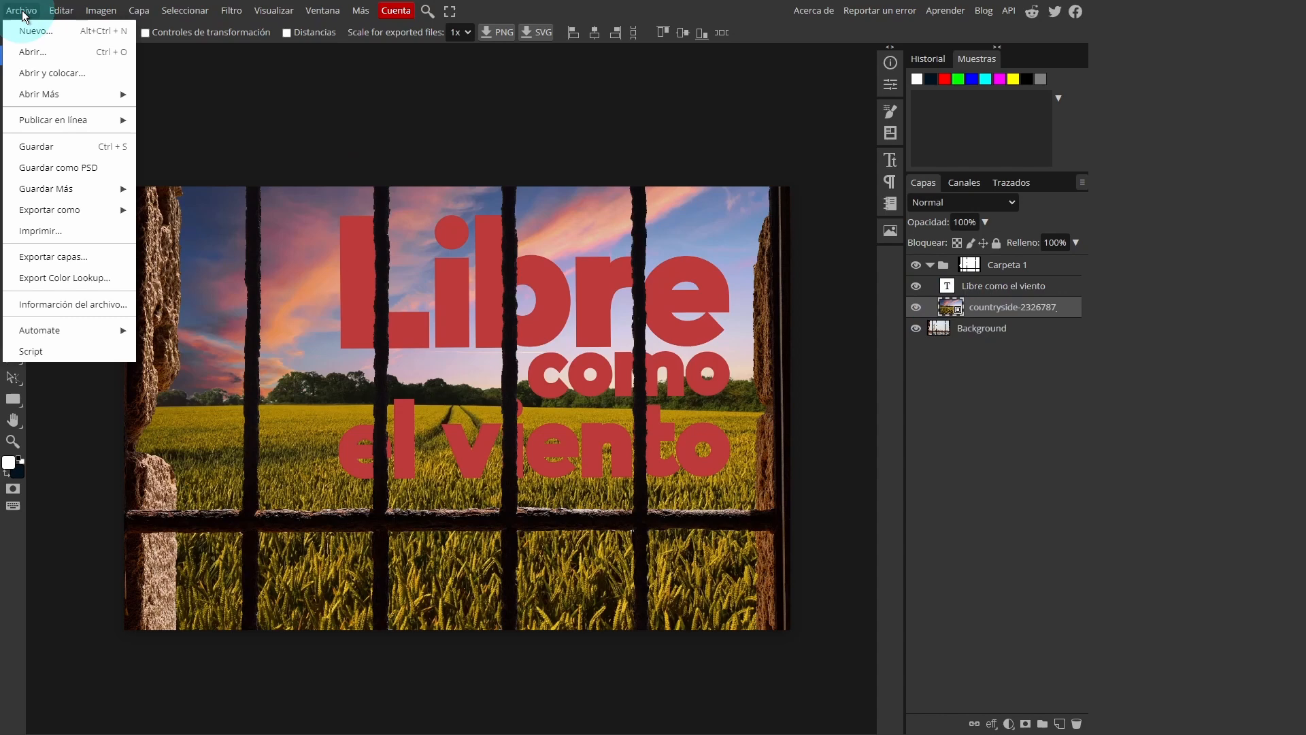
click(46, 79)
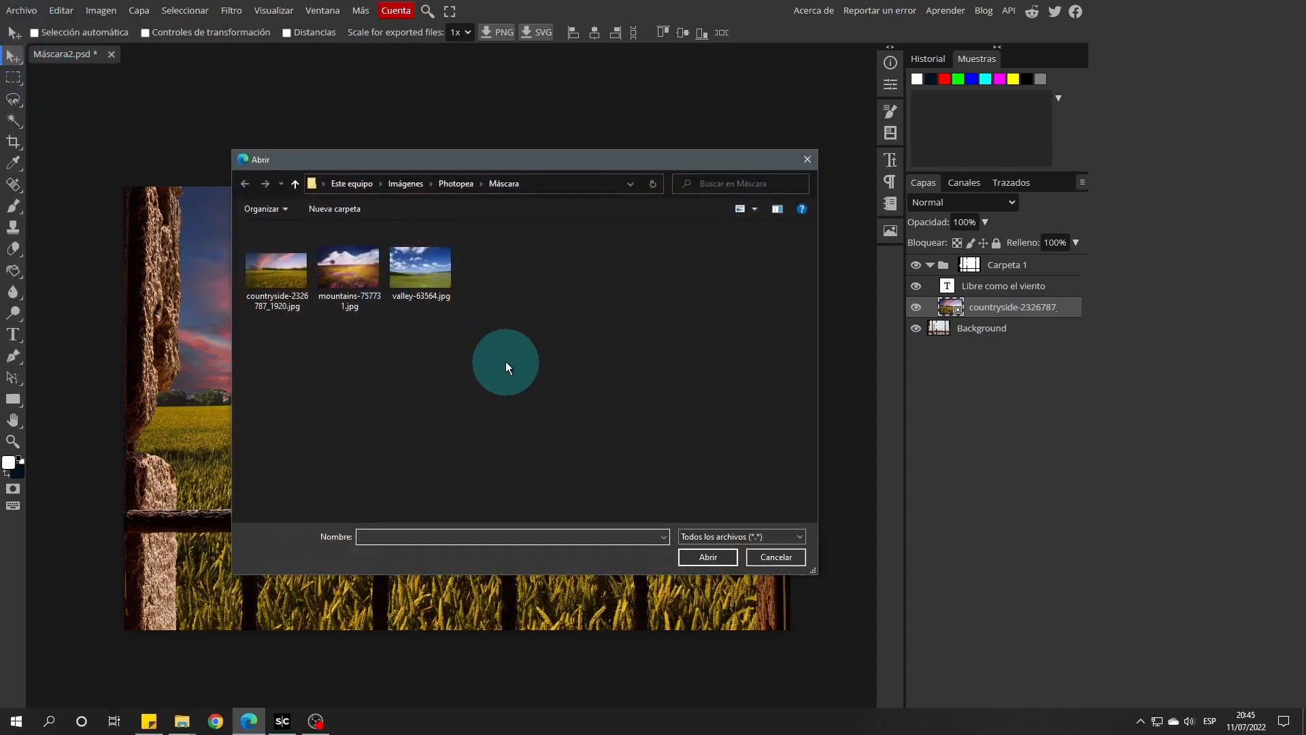
drag(505, 361, 341, 253)
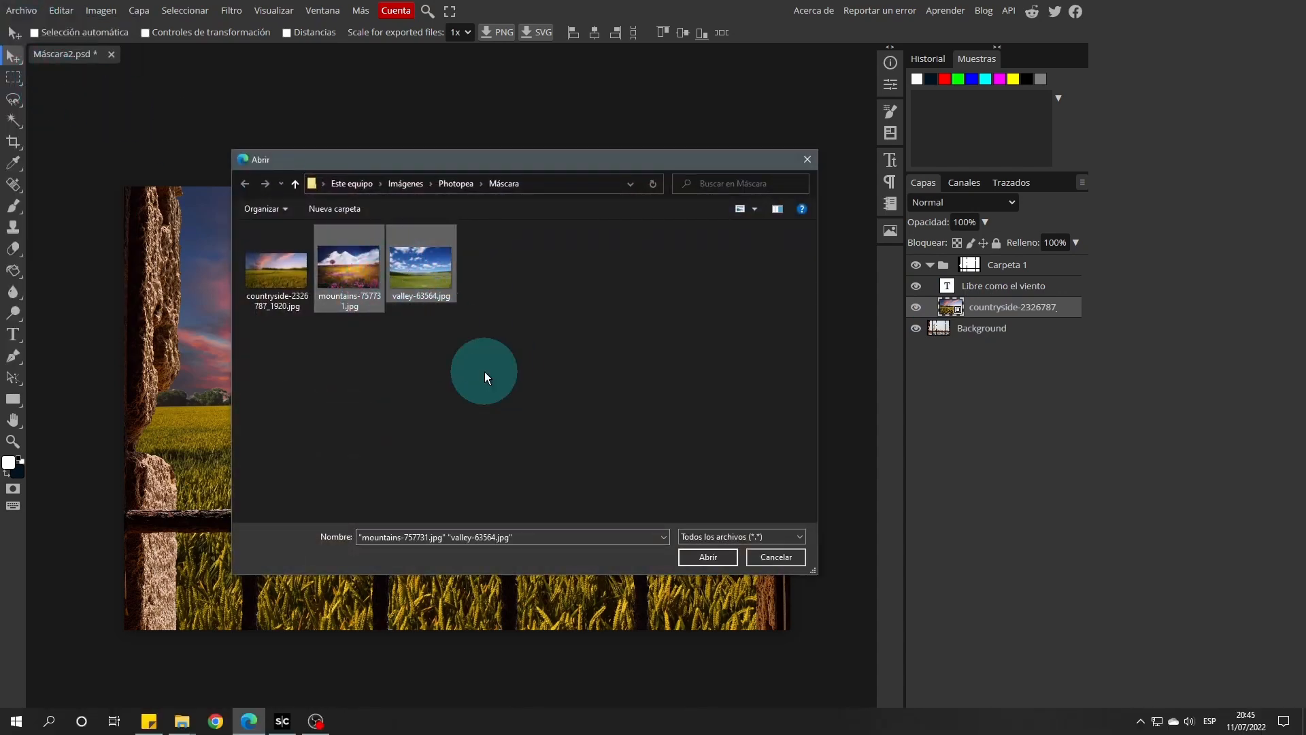
click(699, 558)
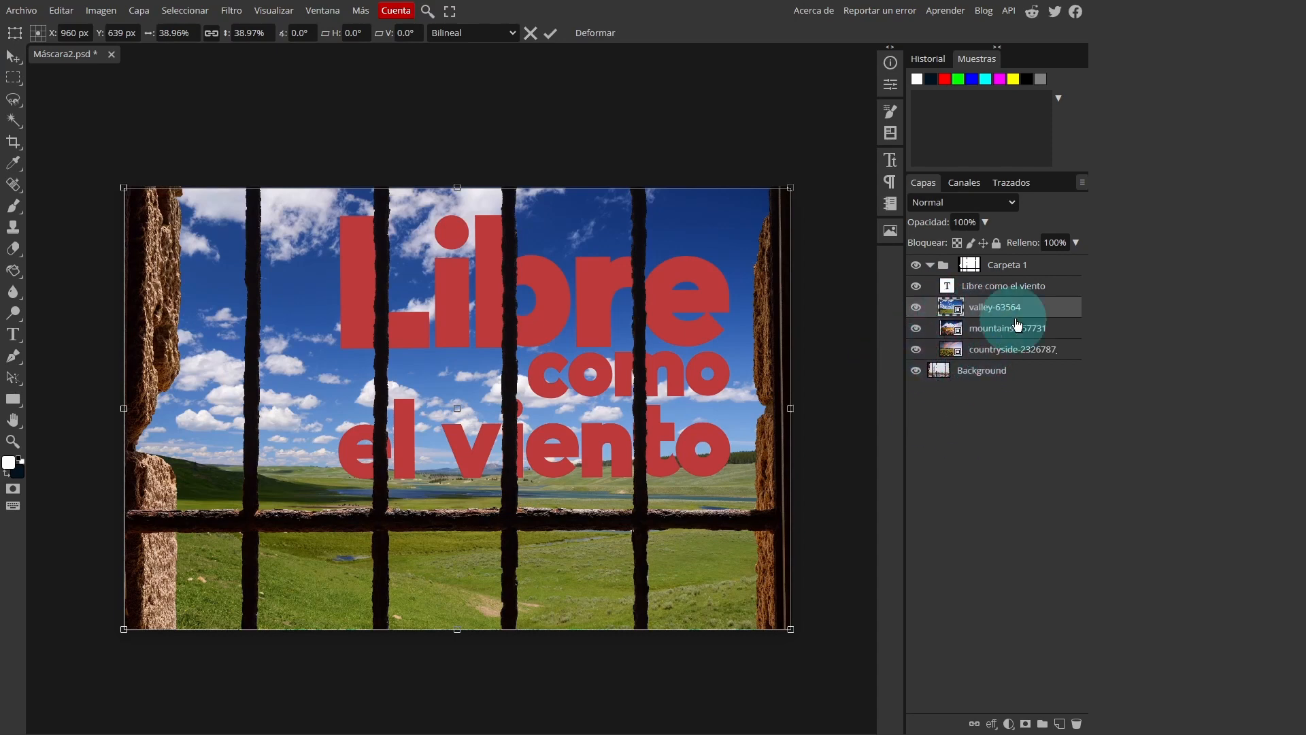
Compare the landscapes behind the window by hiding the valley, mountains and countryside layers in turn, and show all three again
click(916, 307)
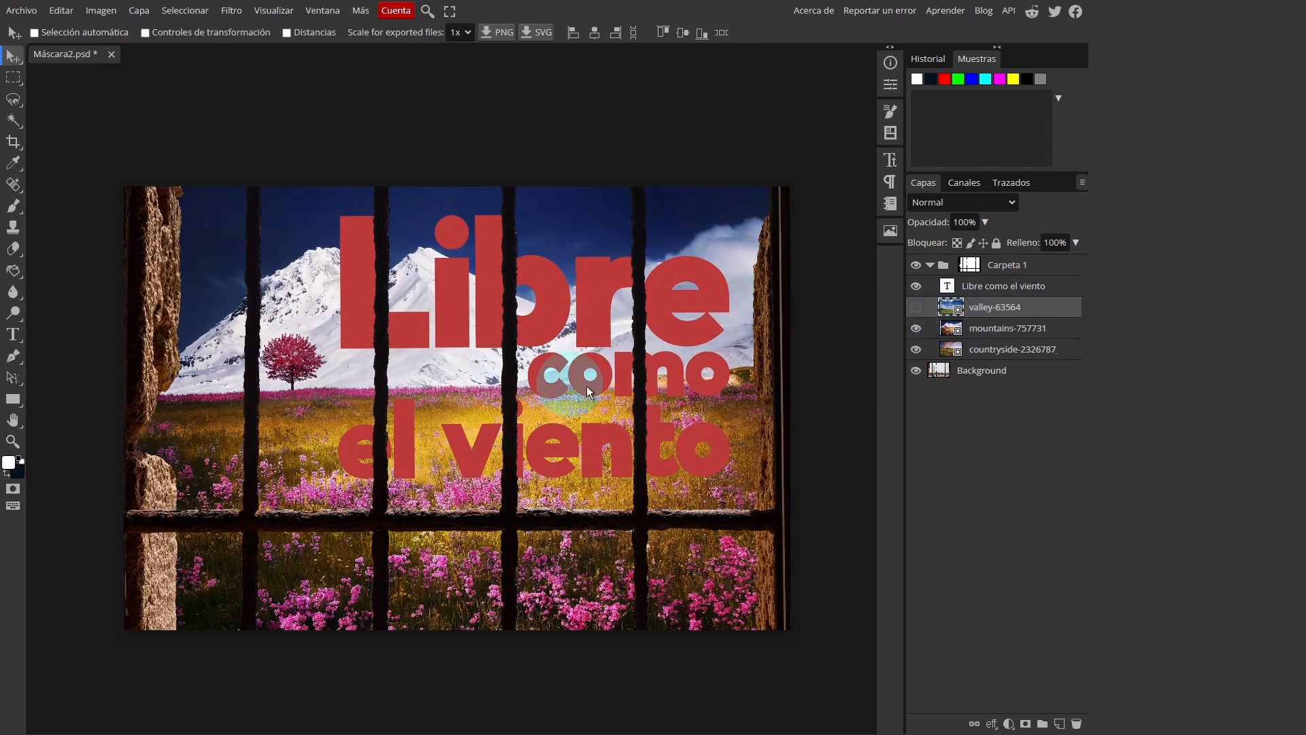
click(916, 329)
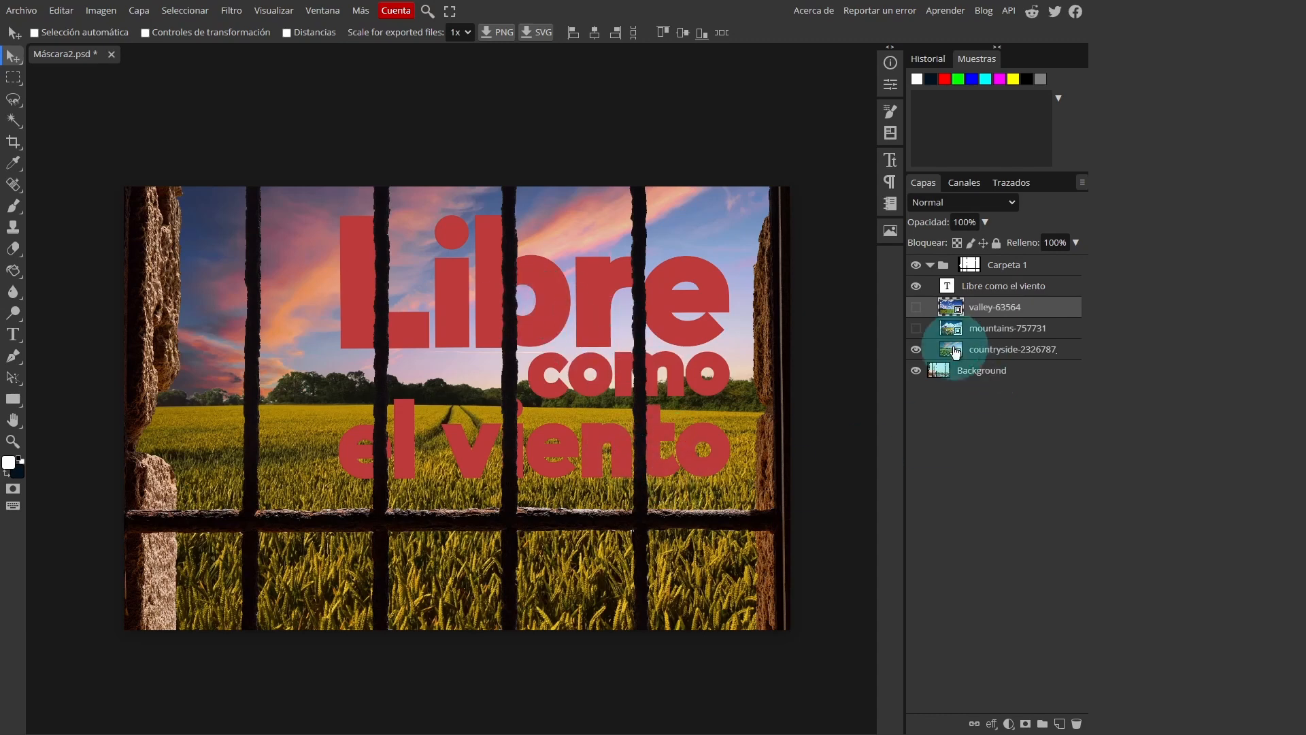
click(916, 350)
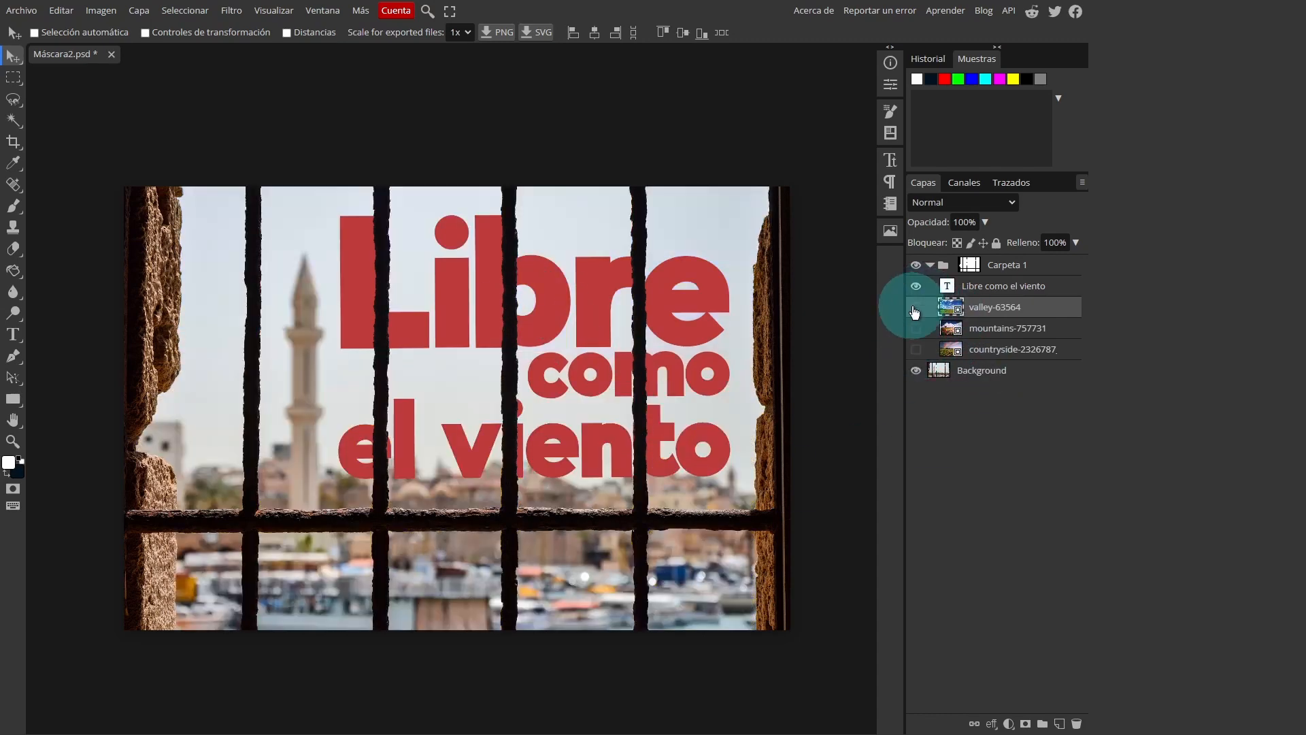
click(916, 308)
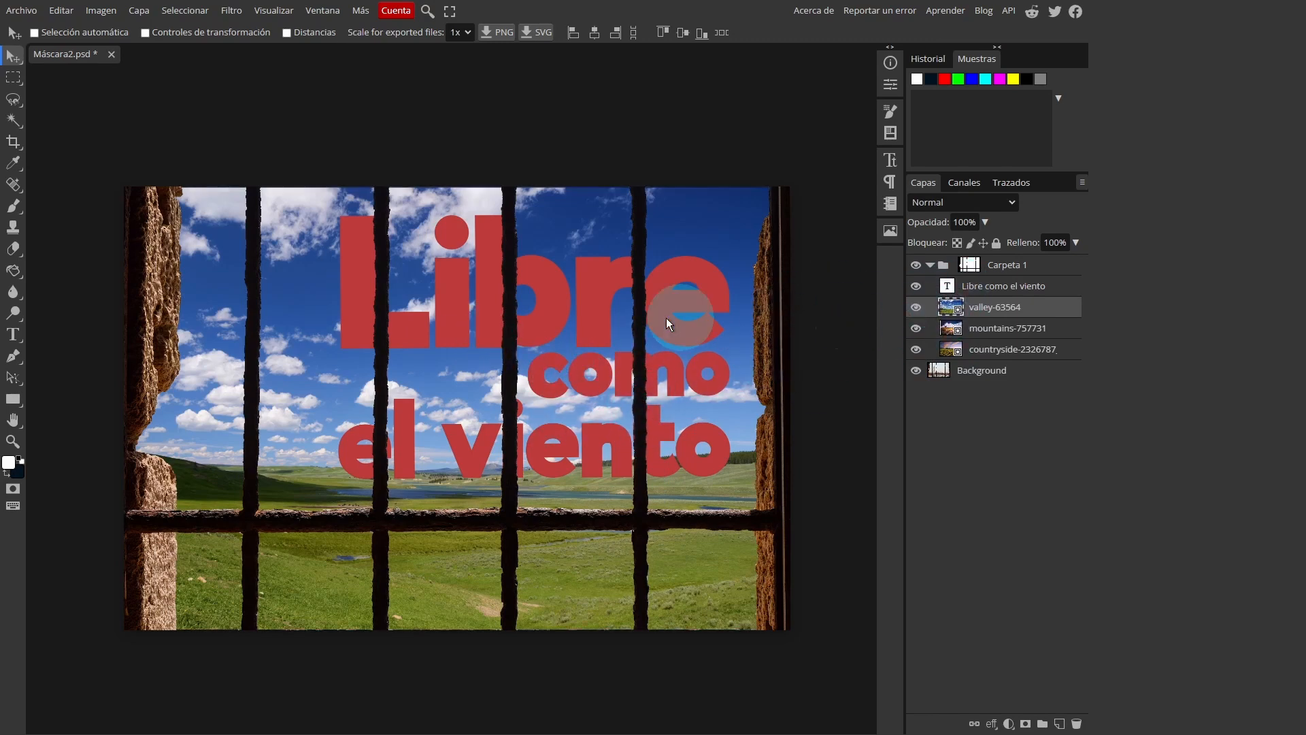
Move the text slightly up and to the right behind the window bars
click(1001, 286)
drag(564, 304, 618, 299)
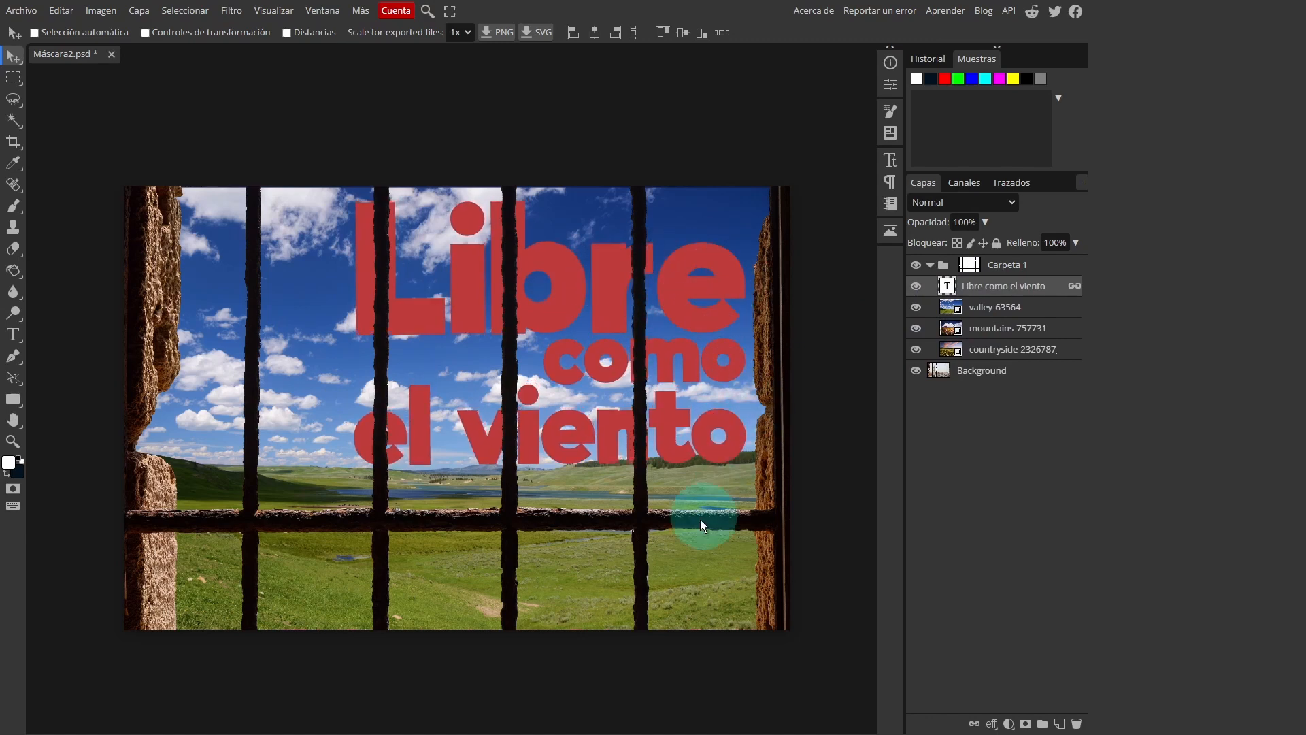
Enlarge the valley photo to about 41.19% using transform controls and position it behind the window at about X 1032 px, Y 659 px
click(990, 307)
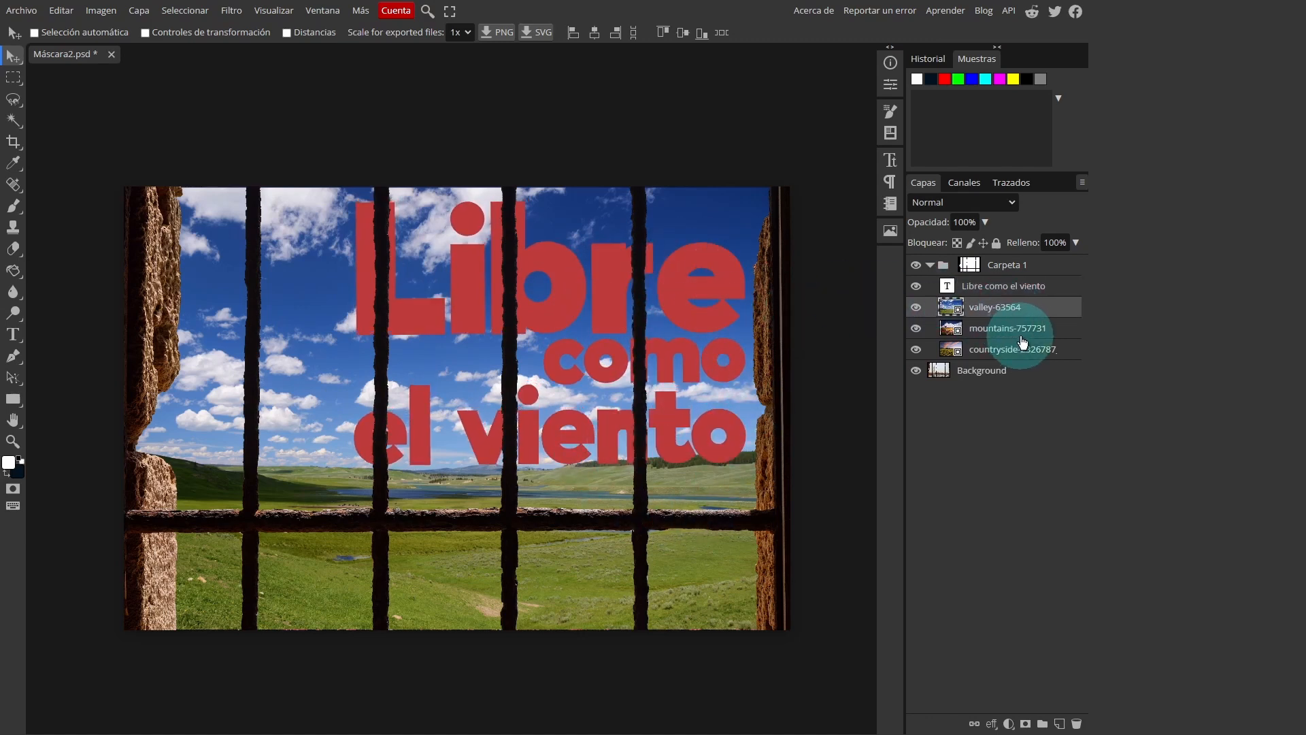
click(998, 329)
click(995, 308)
mouse_move(679, 325)
mouse_down()
mouse_move(631, 324)
mouse_move(664, 321)
mouse_up()
click(145, 32)
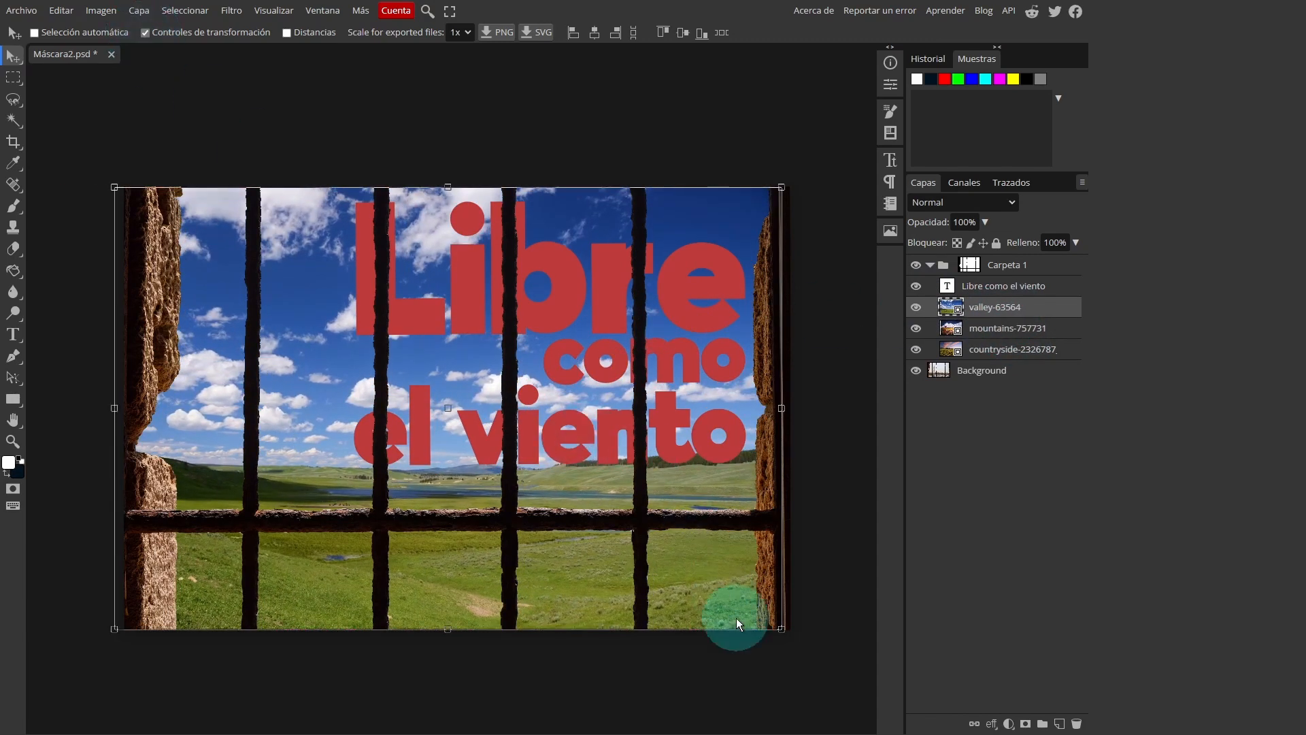
drag(771, 625, 820, 650)
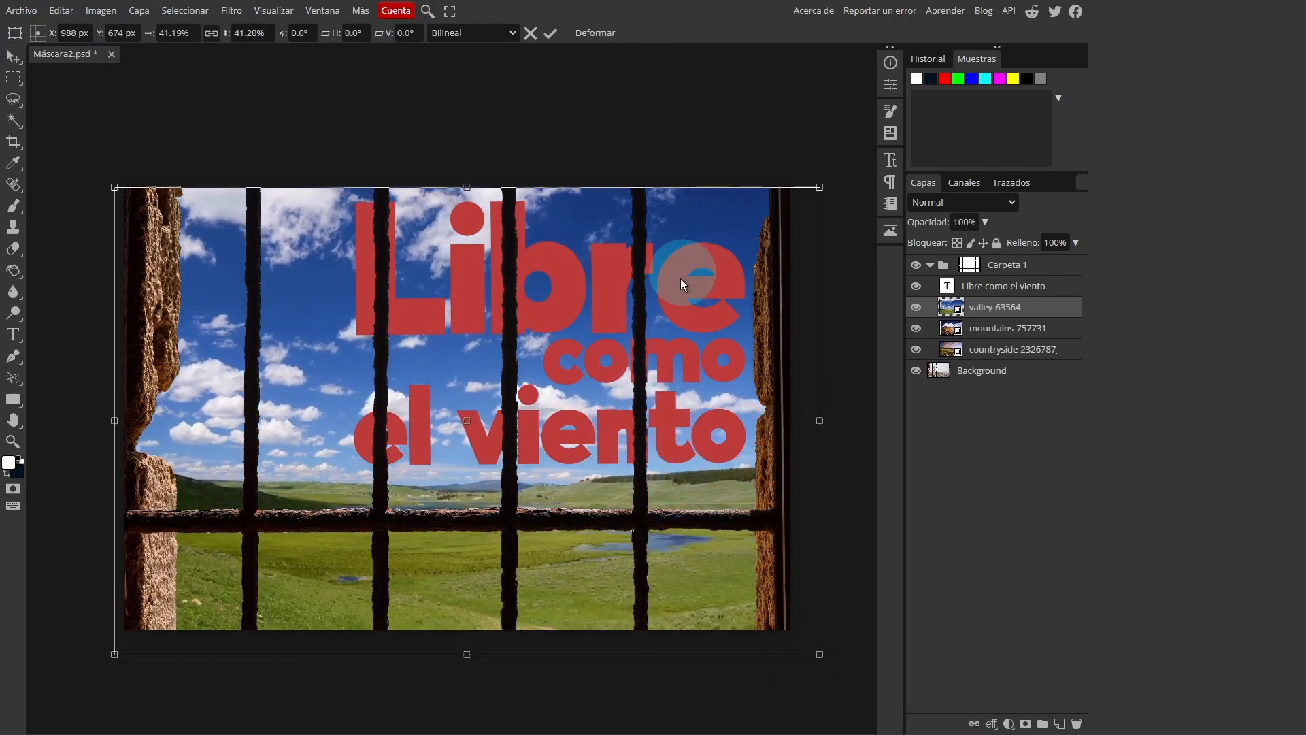
drag(595, 491, 608, 449)
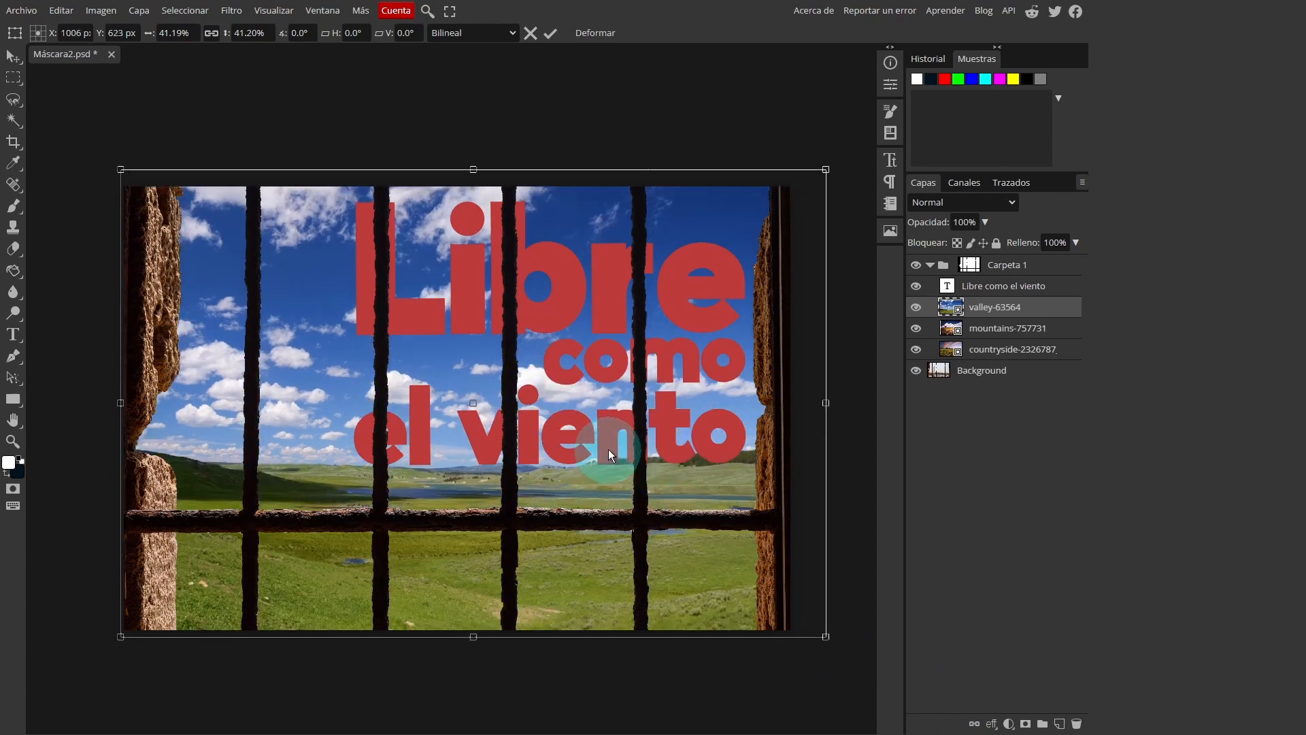
drag(586, 382, 538, 394)
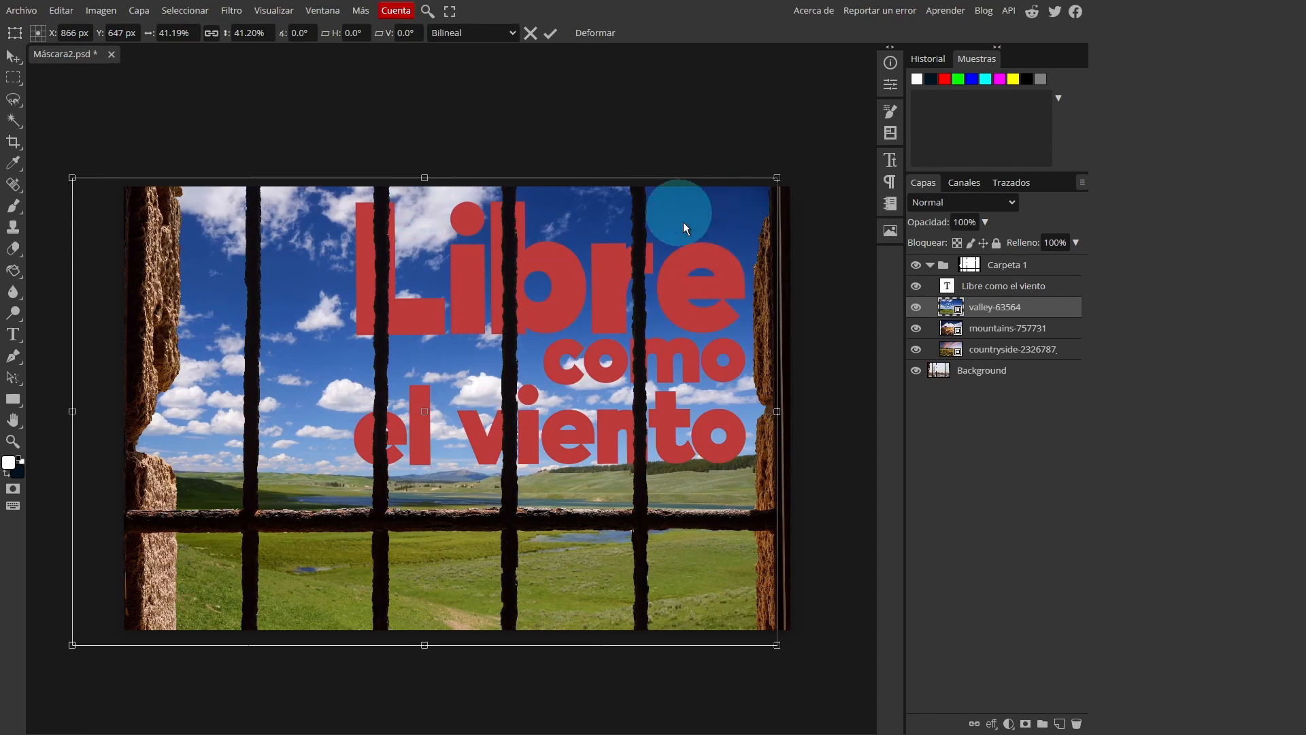
drag(682, 306, 733, 312)
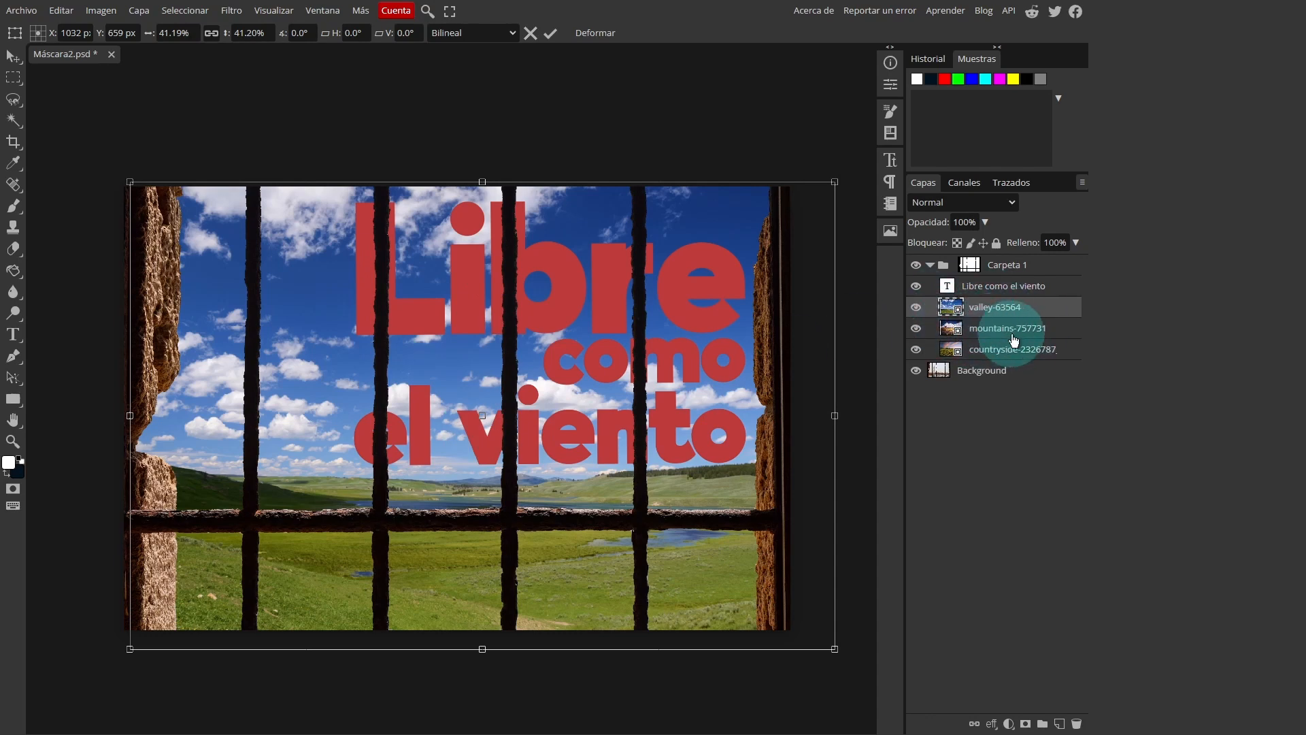
key(Return)
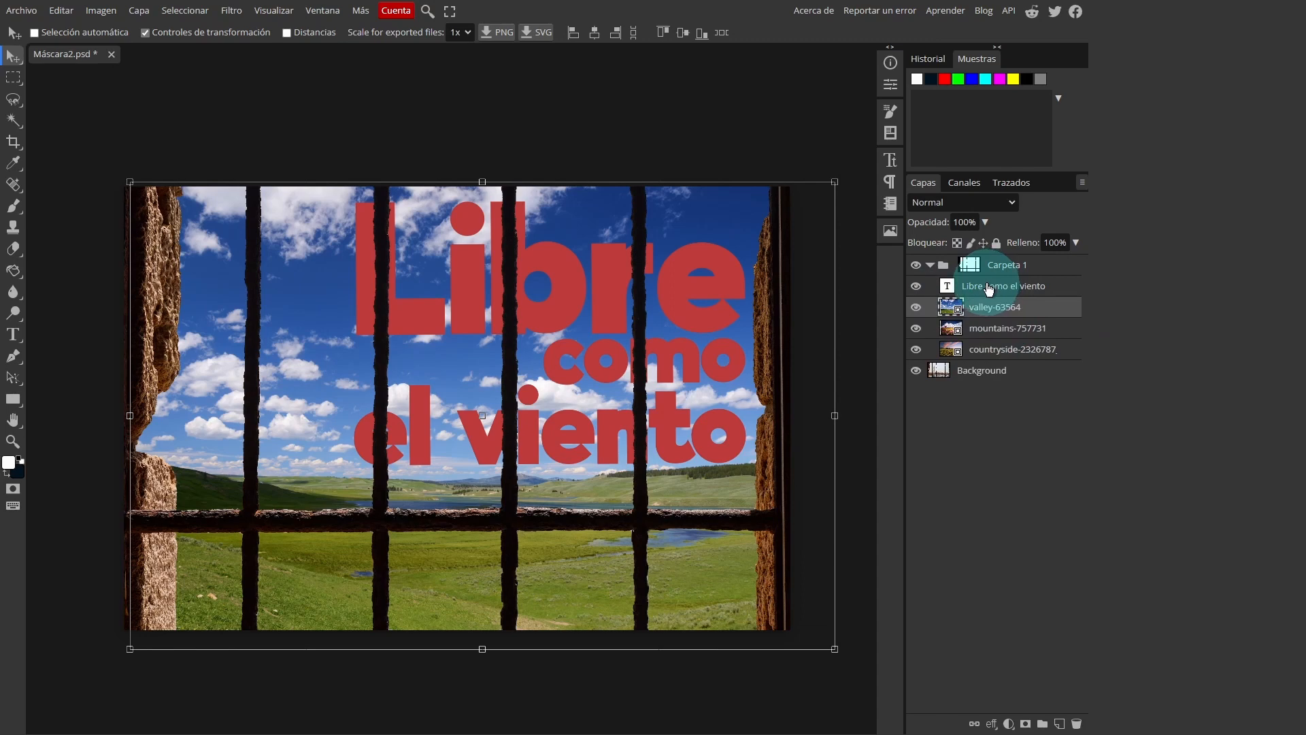
Draw a red triangle custom shape over the text, on a new layer directly above the text layer in the masked folder
click(989, 289)
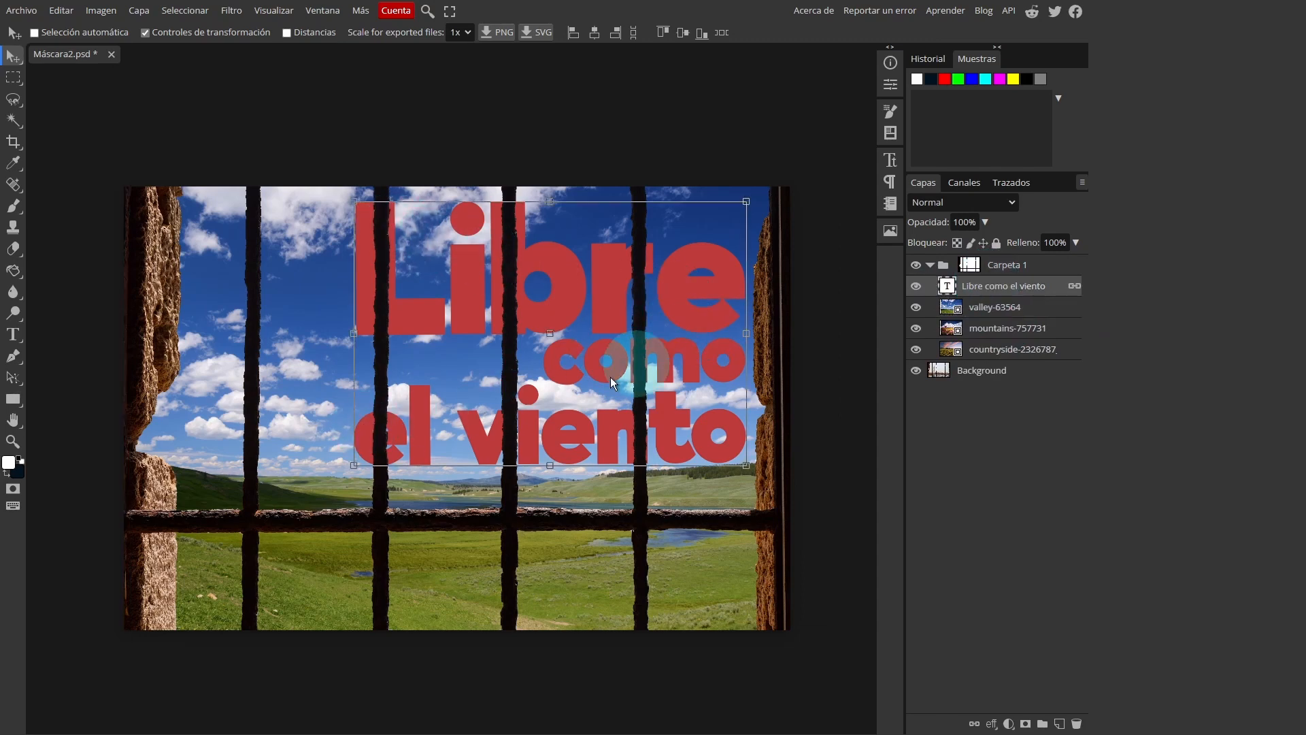
click(18, 407)
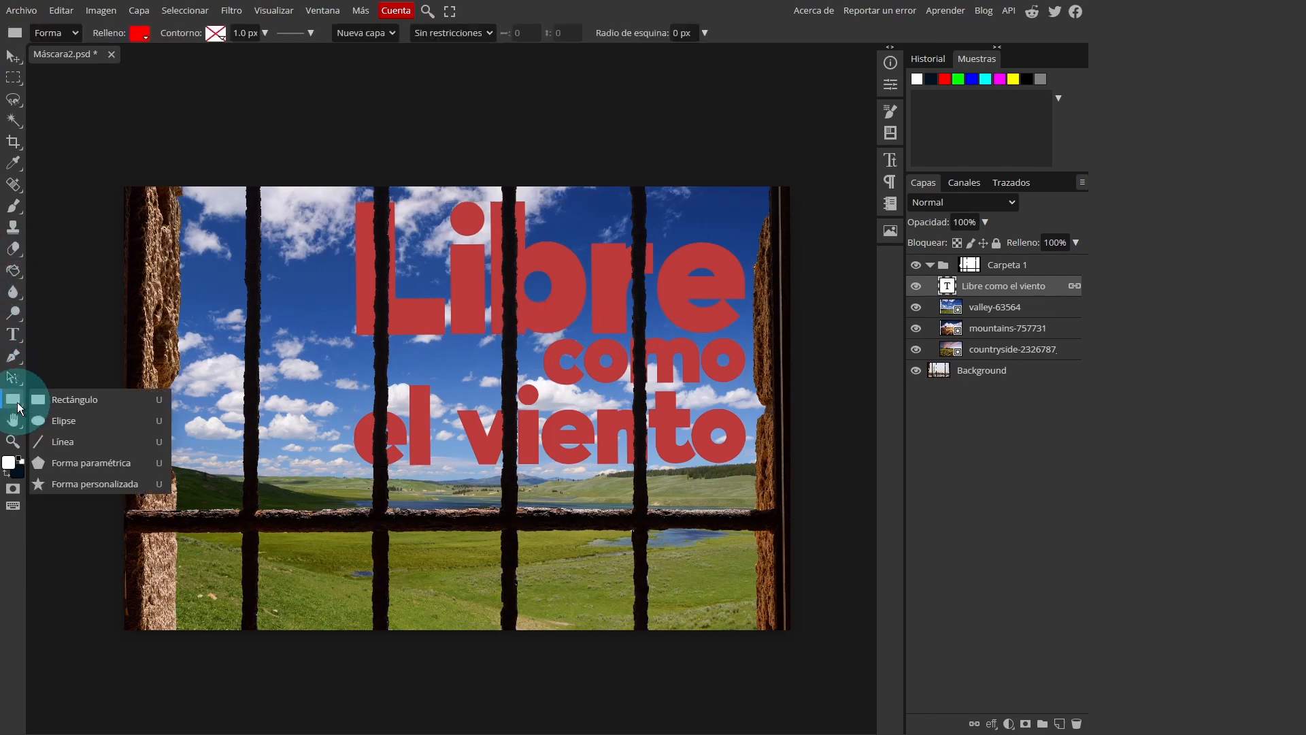
click(85, 483)
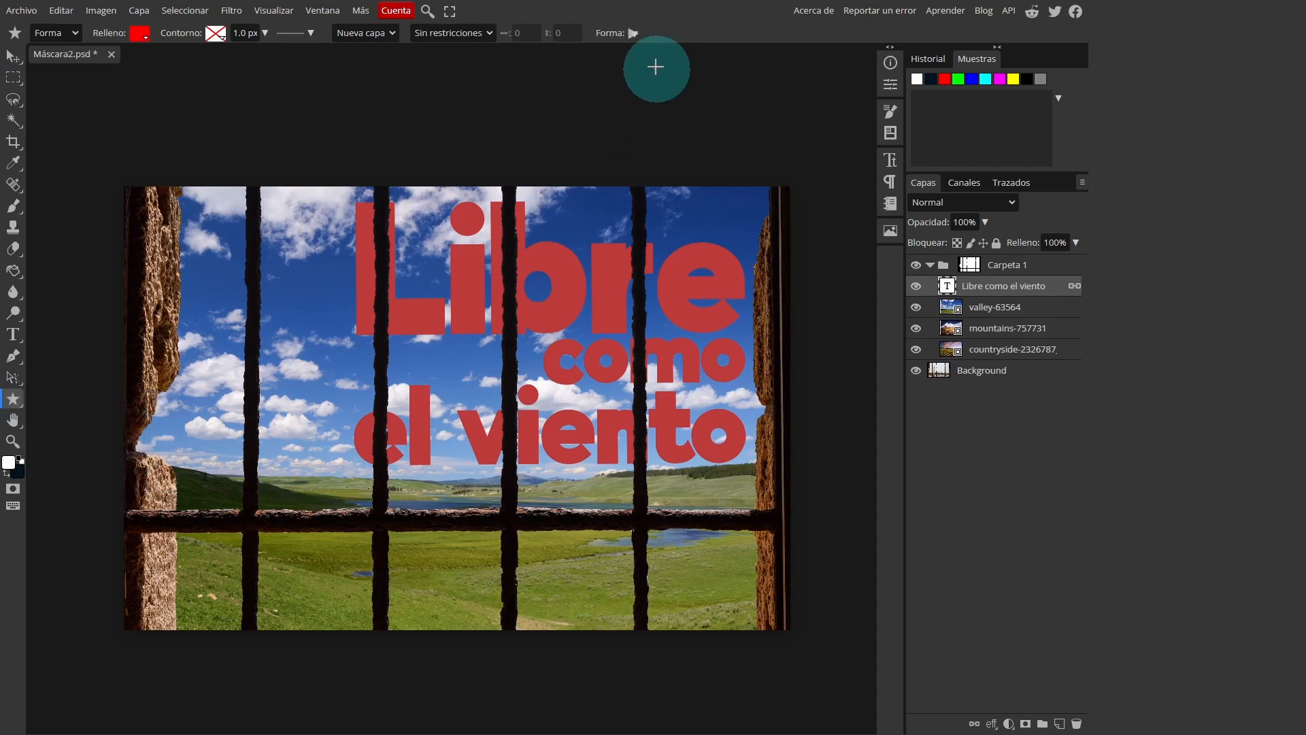
click(634, 33)
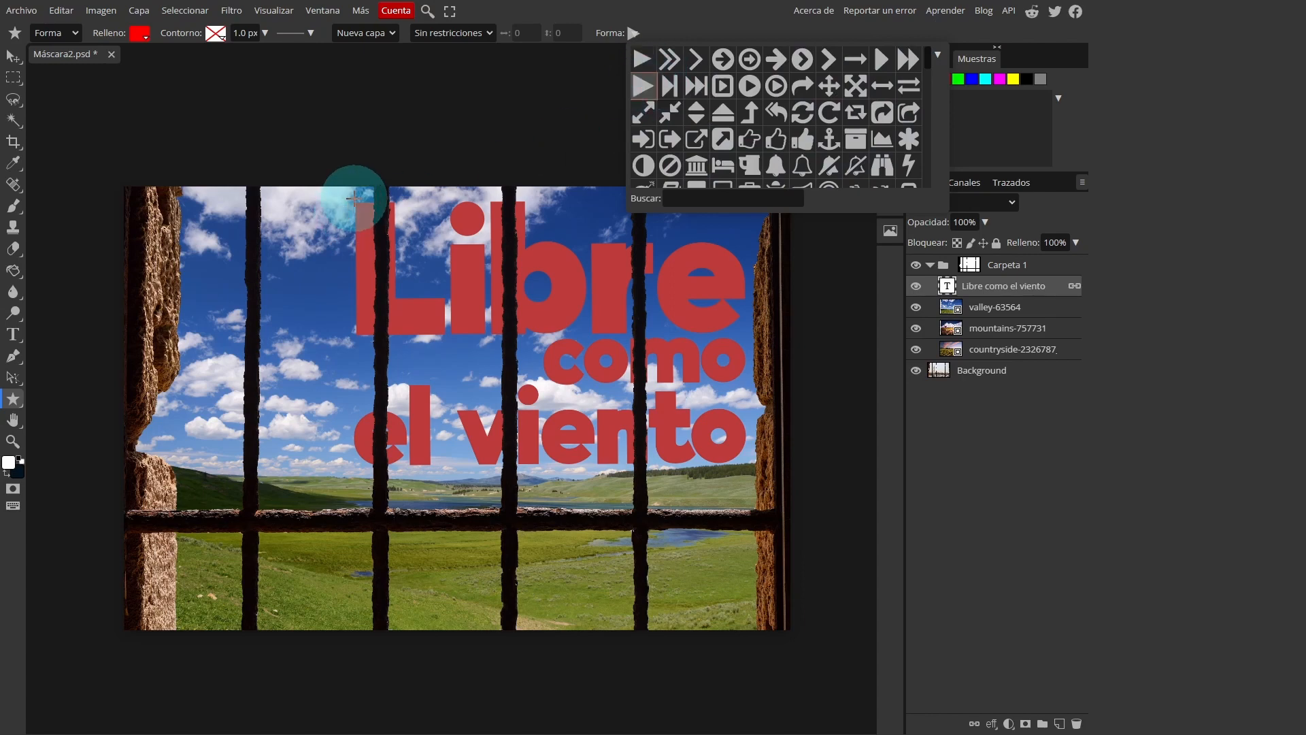
drag(355, 200, 751, 479)
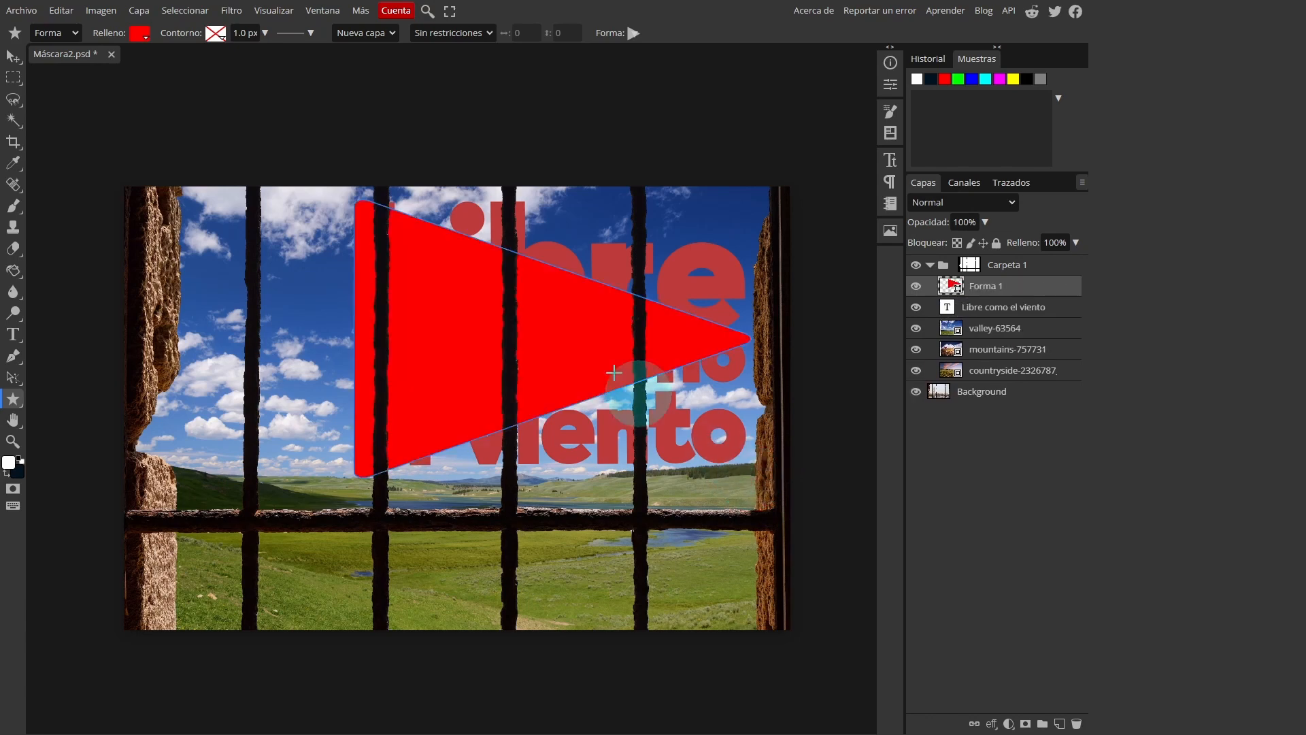
Change the triangle's fill to a linear gradient using the red-to-green preset
click(138, 34)
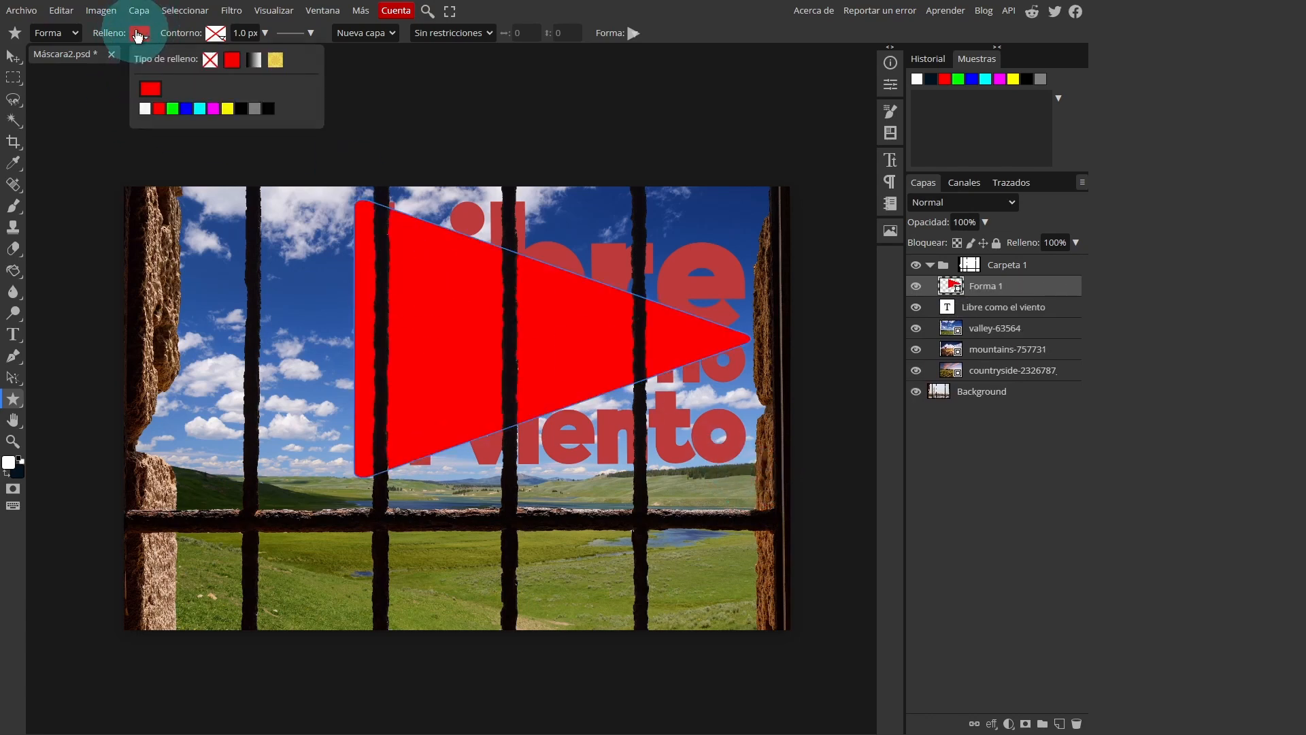
click(255, 61)
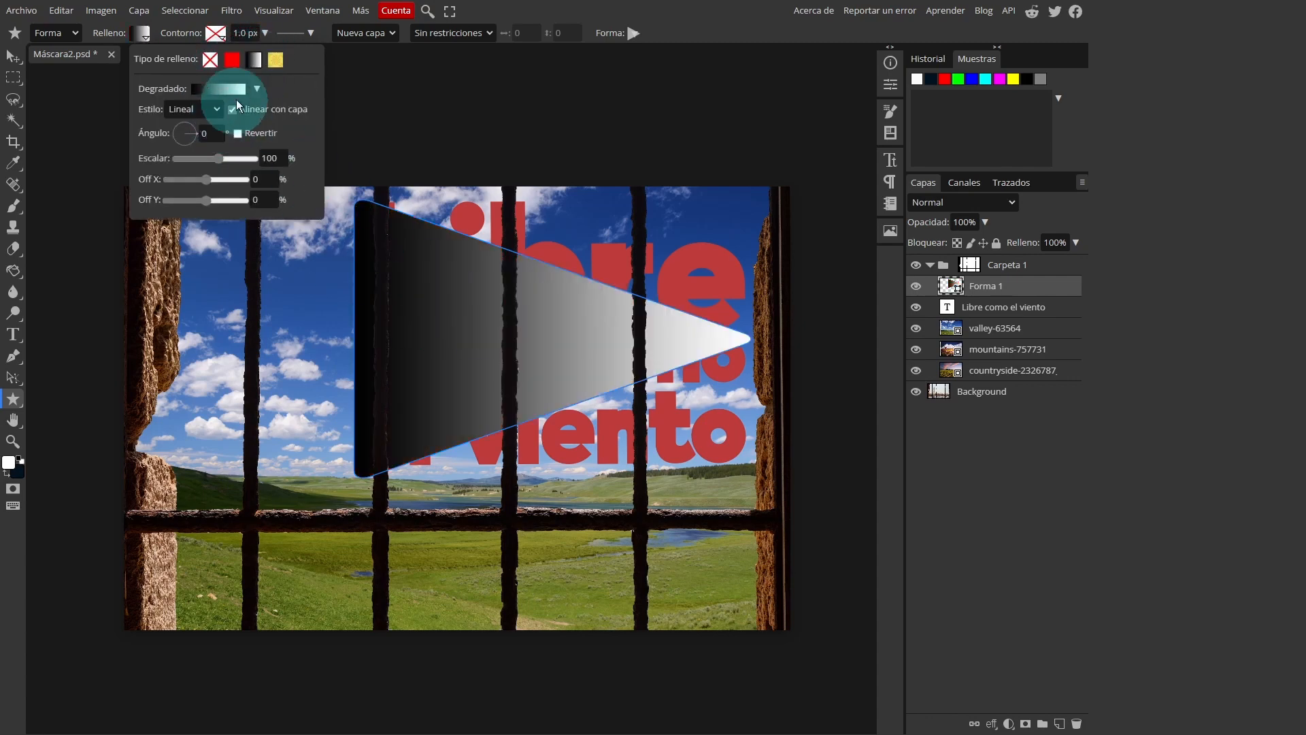
click(257, 91)
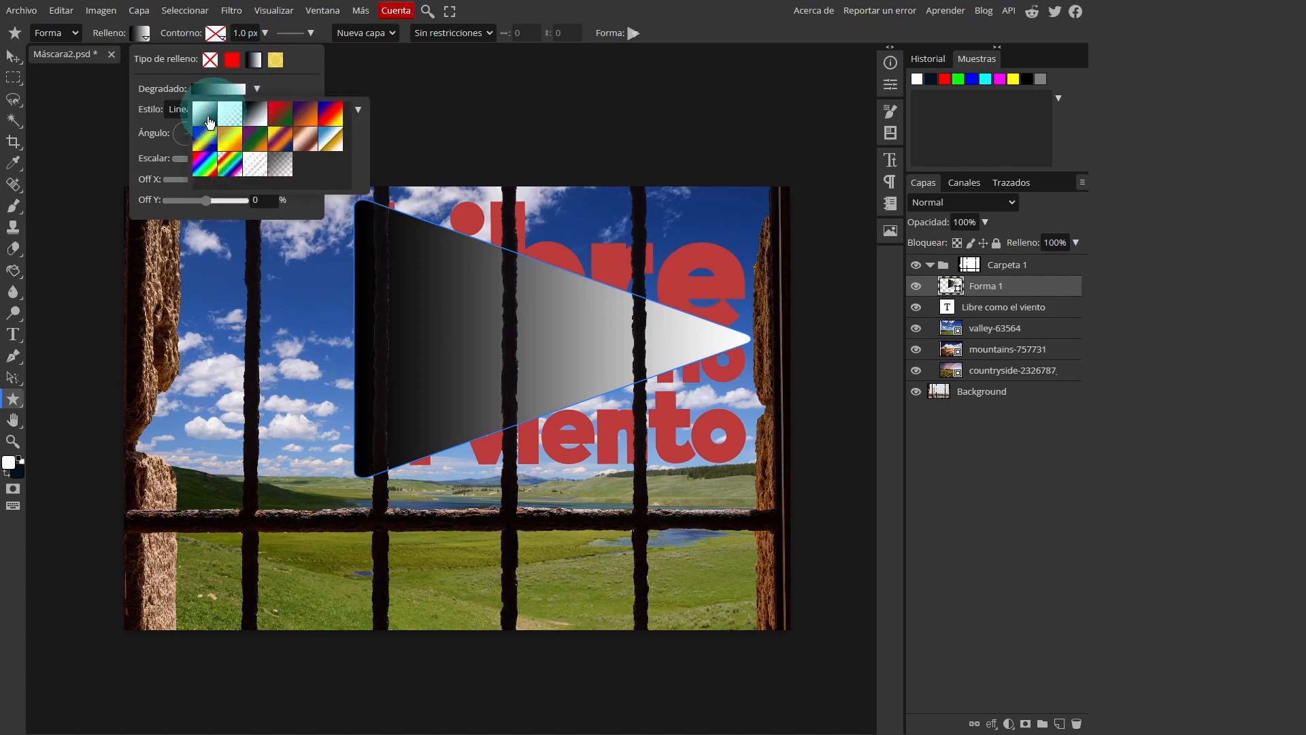
click(278, 117)
Recolour the green end stop of the triangle's gradient to a dark yellow, about #b78100
click(244, 92)
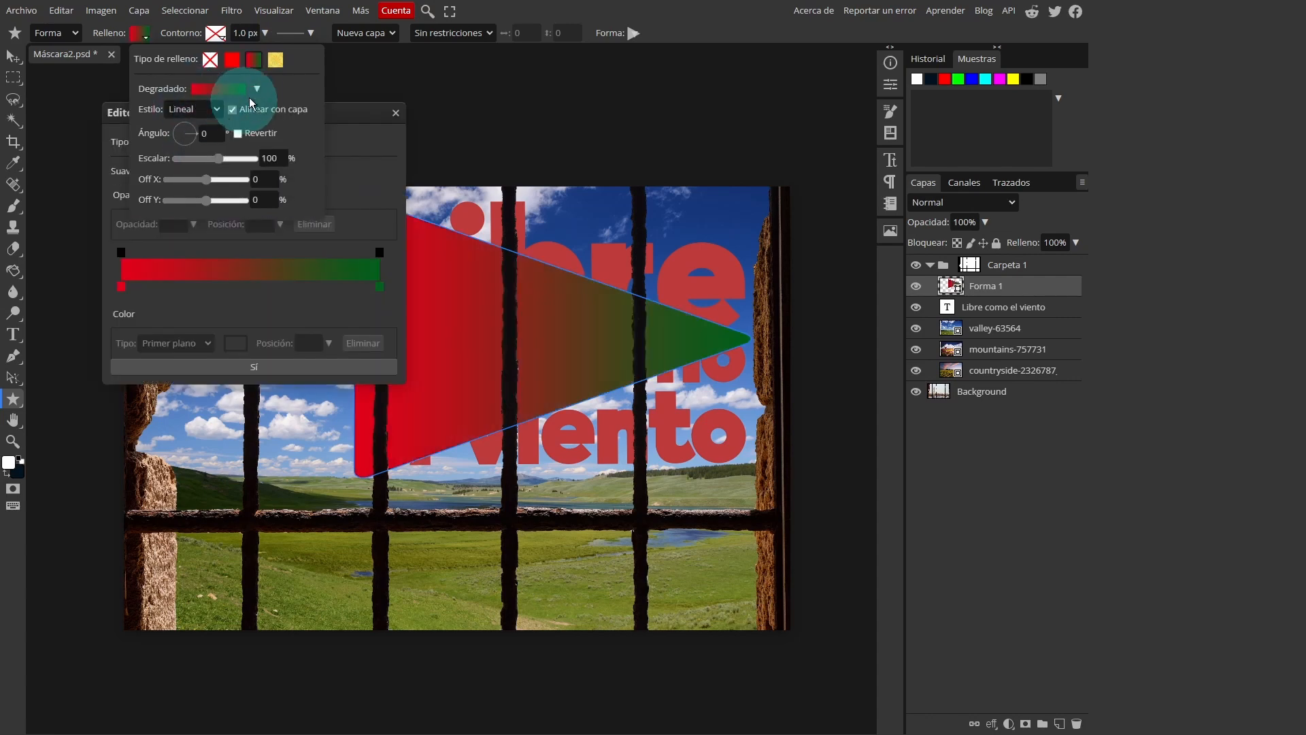
drag(331, 113, 310, 258)
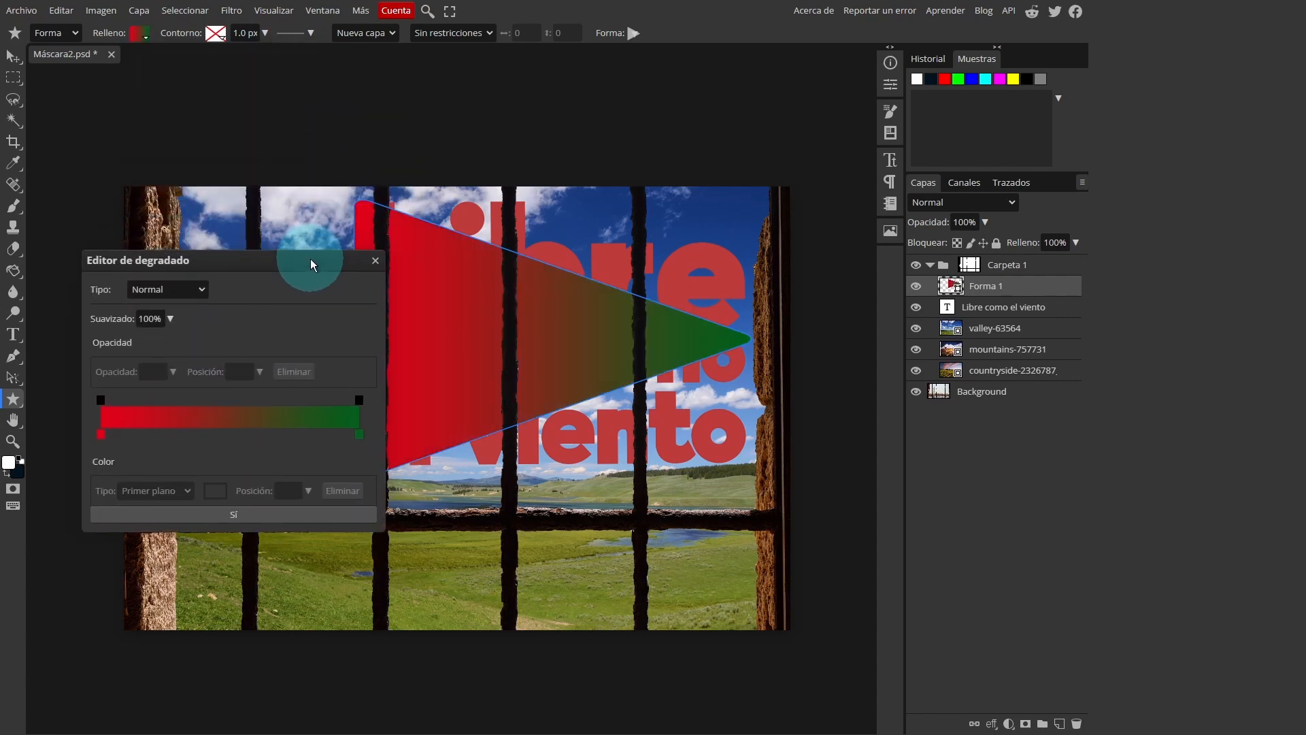
click(361, 432)
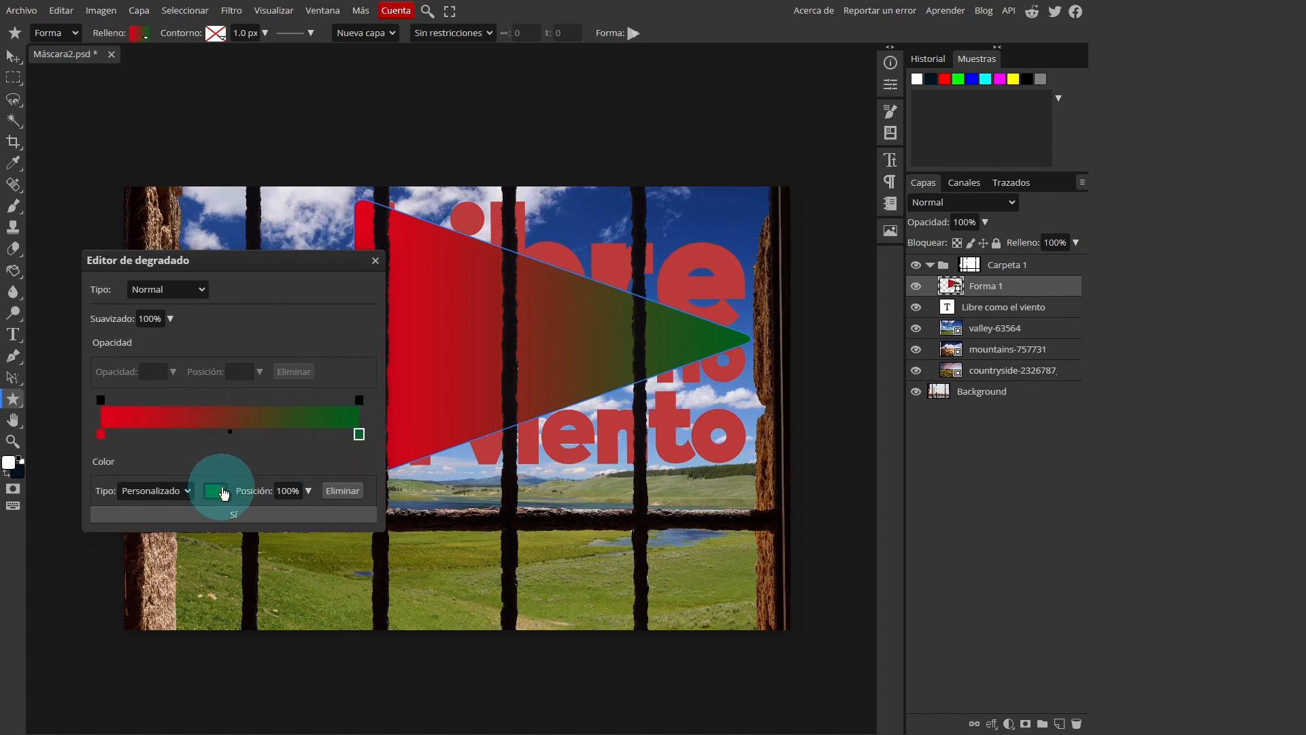
click(216, 490)
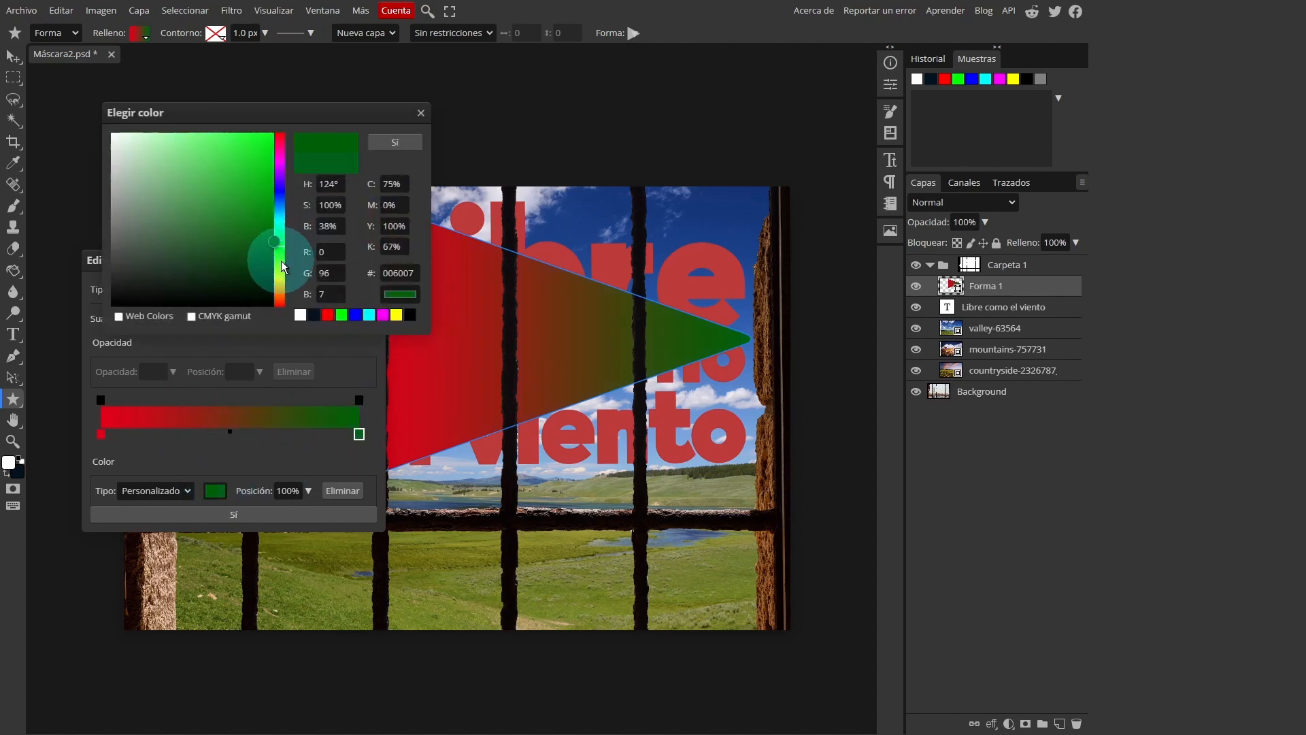
drag(279, 270, 274, 288)
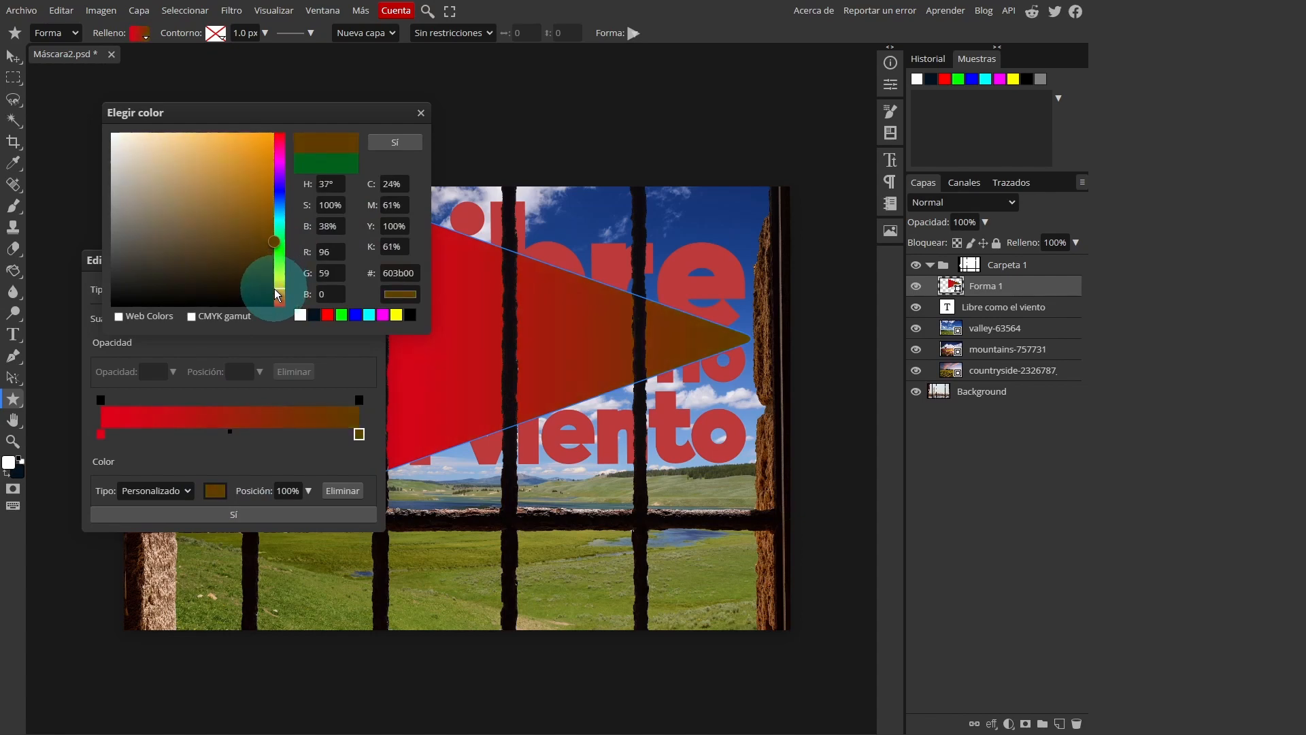
click(247, 211)
mouse_move(268, 206)
mouse_down()
mouse_move(283, 178)
mouse_move(282, 189)
mouse_up()
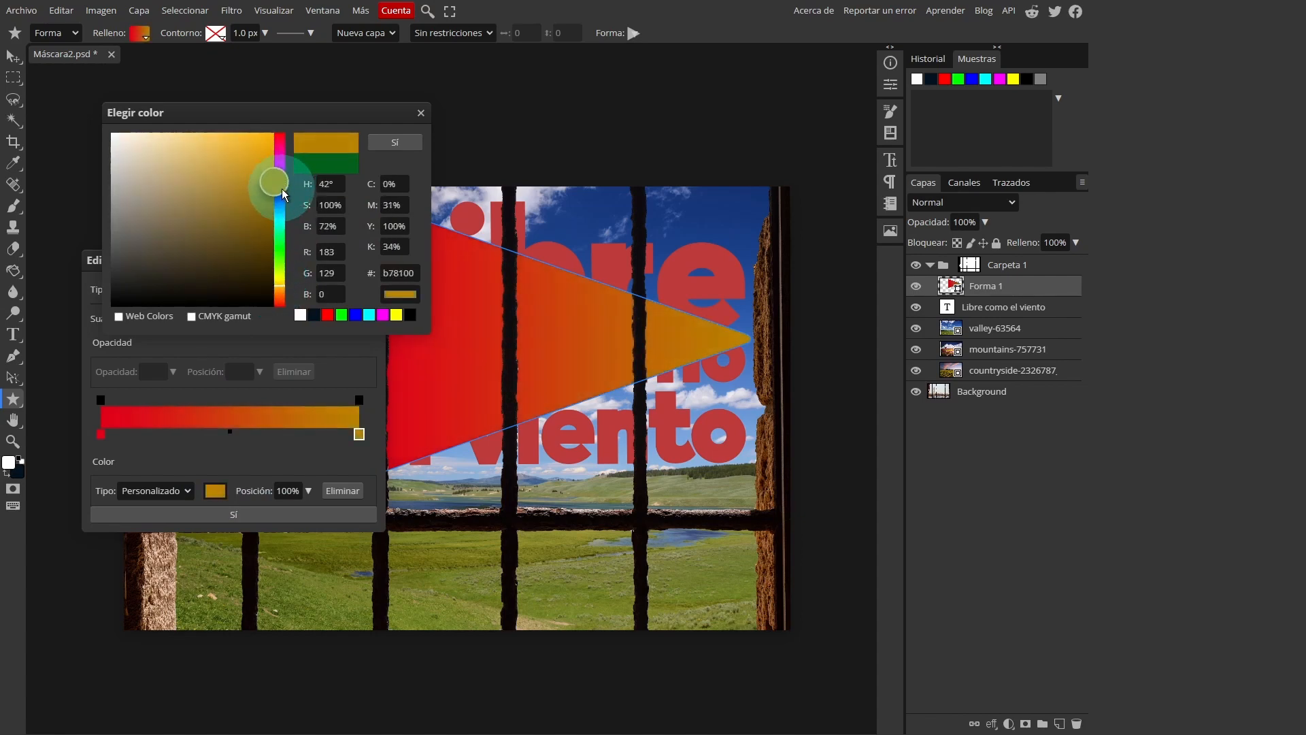
click(397, 142)
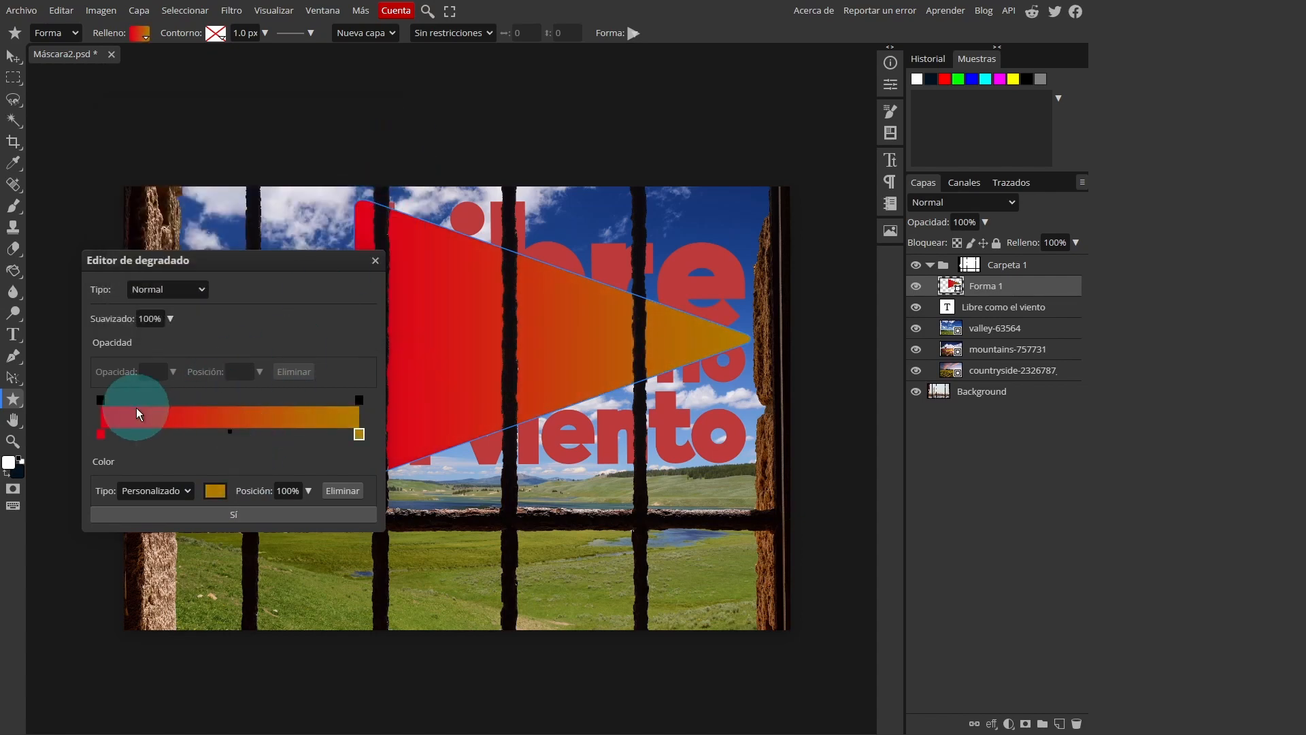
Recolour the red start stop of the triangle's gradient to brown #68331c and apply the edited gradient
click(99, 433)
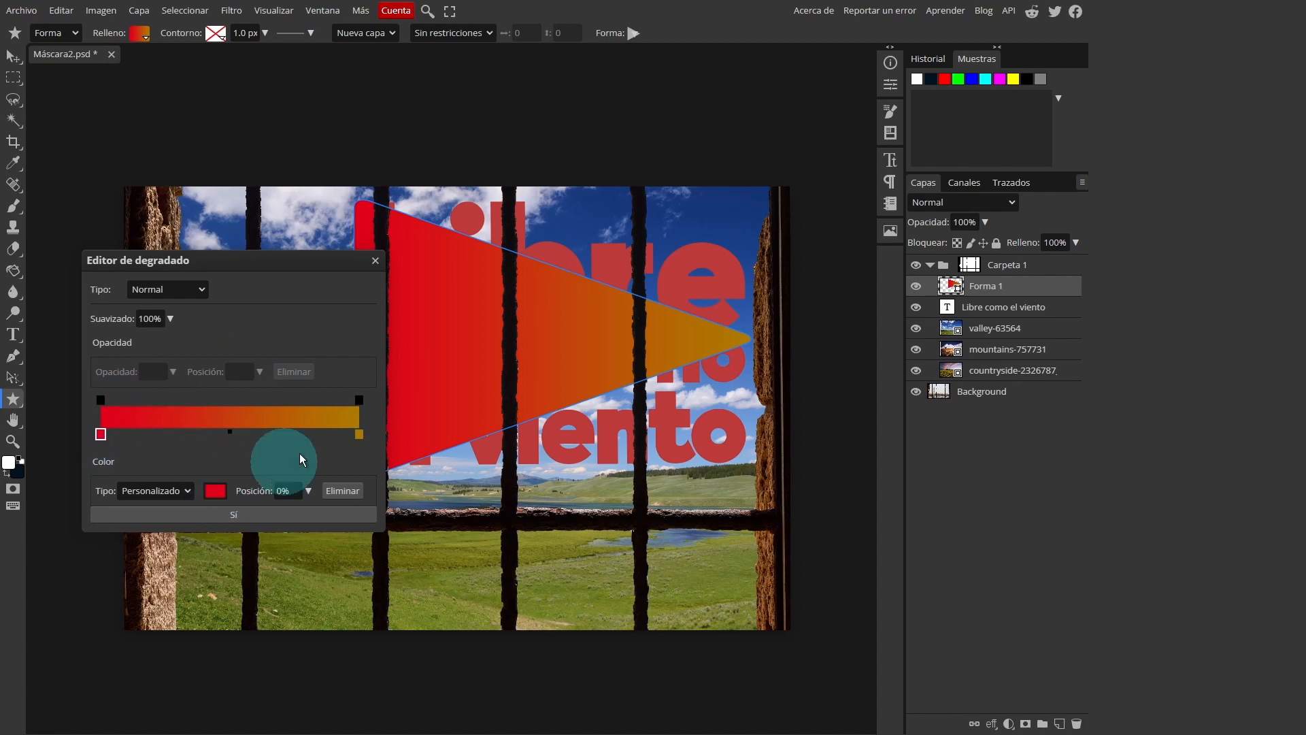
click(215, 492)
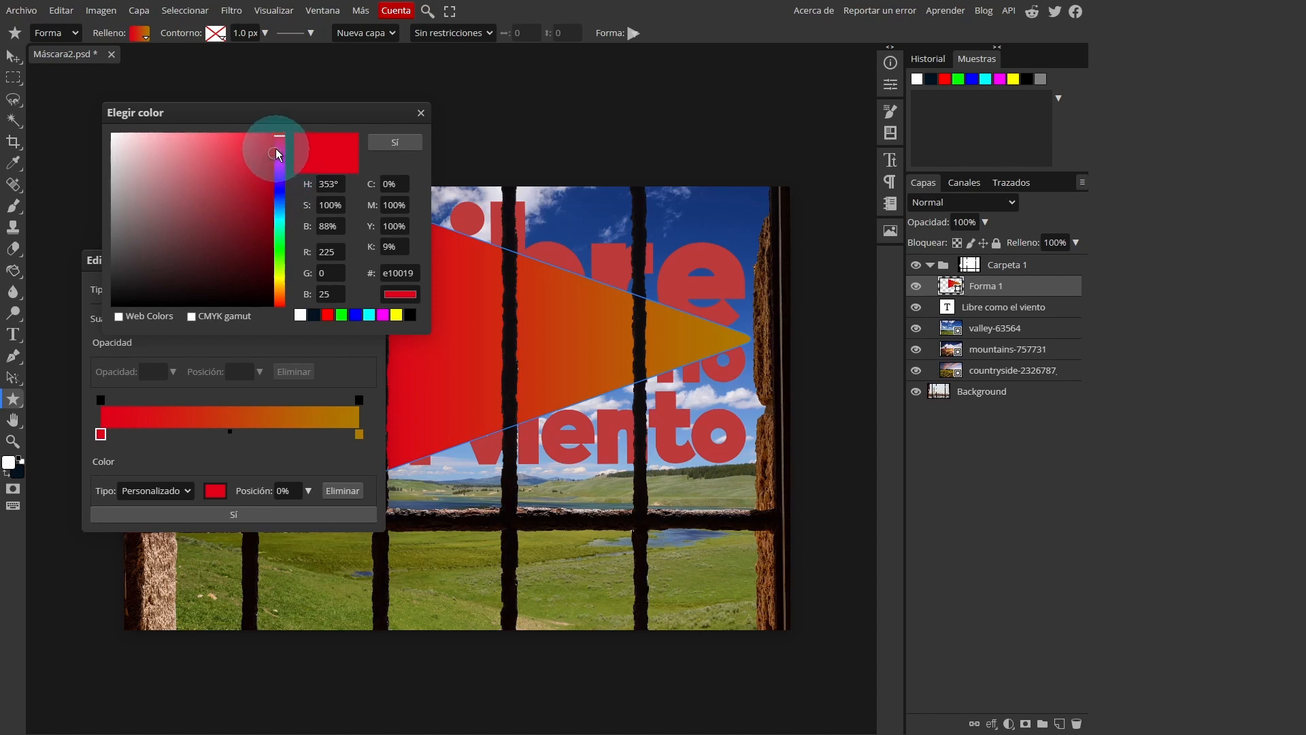
click(269, 145)
click(278, 294)
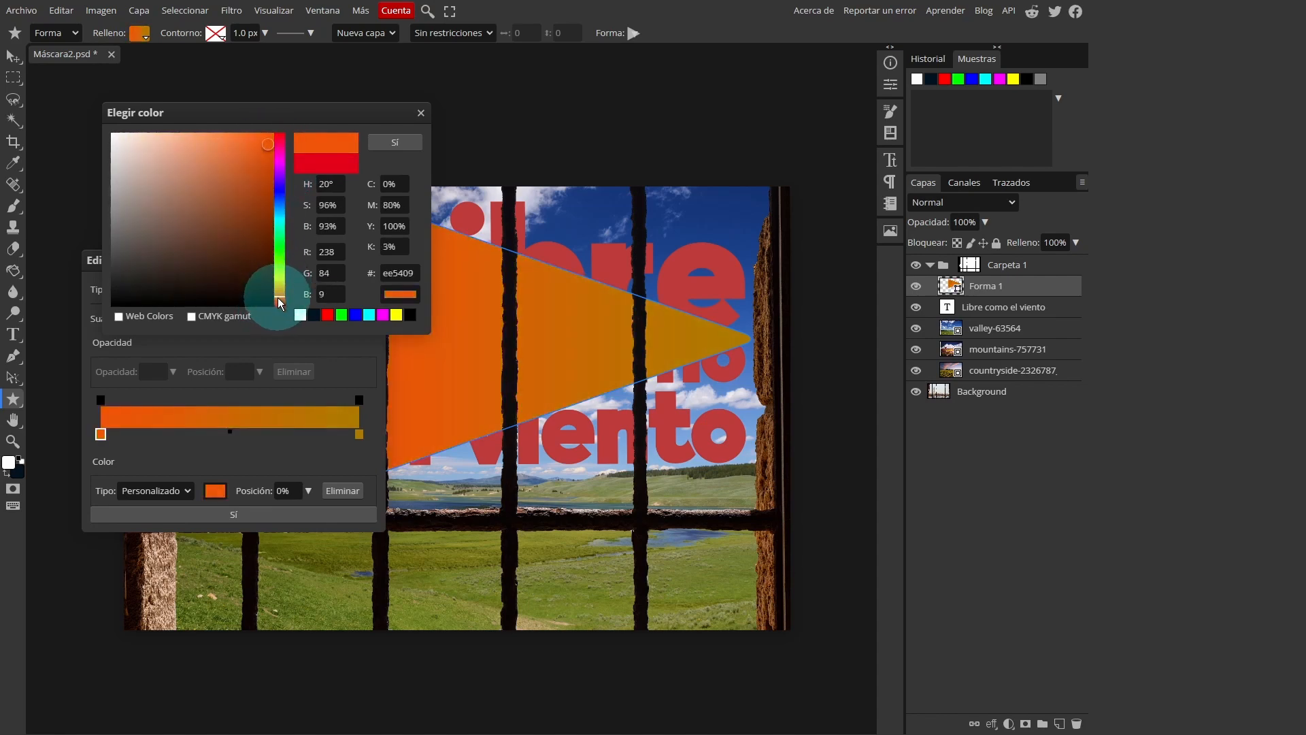
mouse_move(234, 275)
mouse_down()
mouse_move(247, 235)
mouse_move(197, 240)
mouse_move(226, 230)
mouse_move(238, 242)
mouse_move(230, 235)
mouse_up()
click(391, 142)
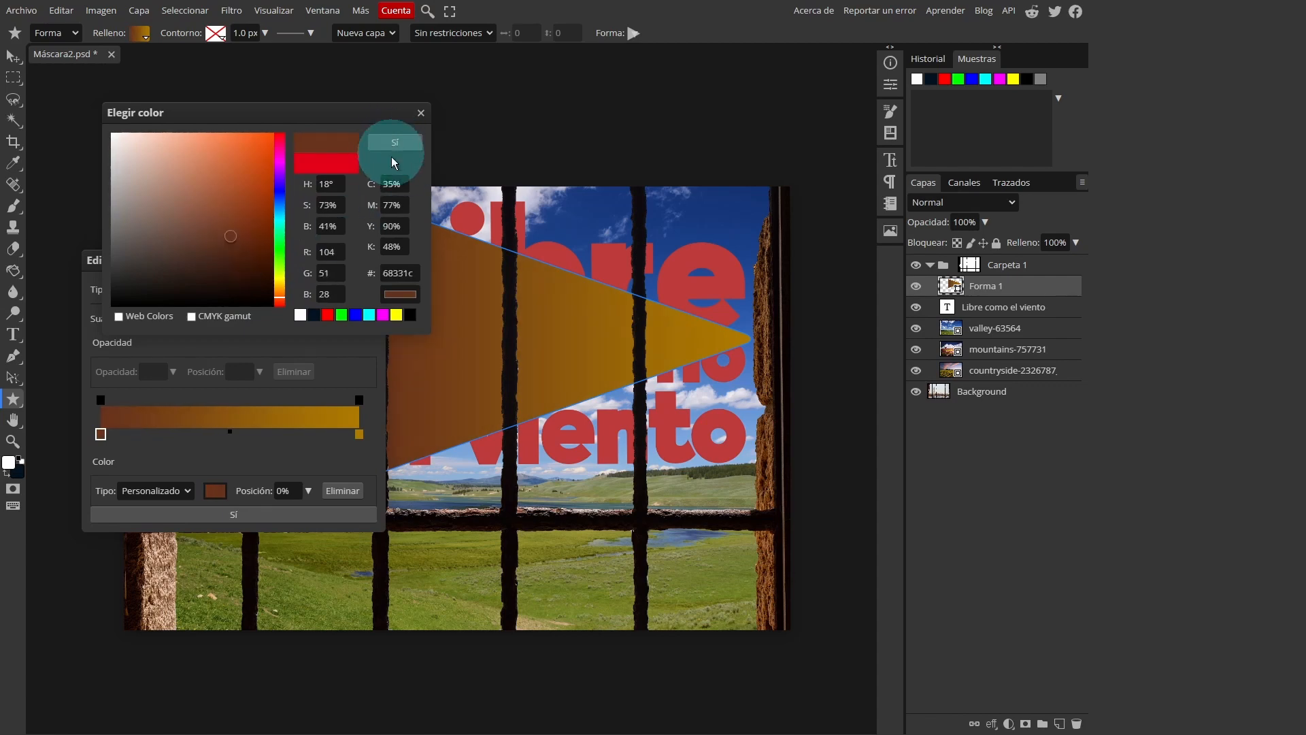
click(288, 513)
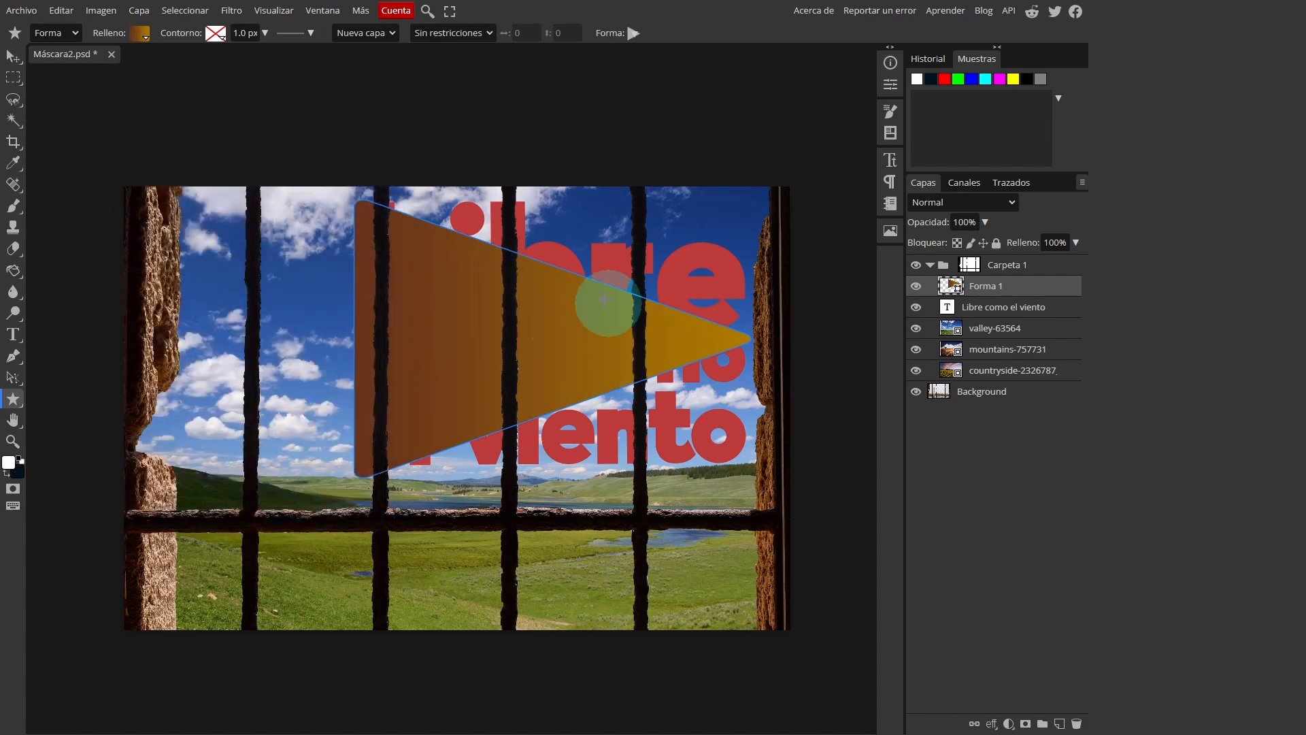
Clip the triangle shape to the text layer below and hide the on-canvas extras such as its path outline
click(953, 289)
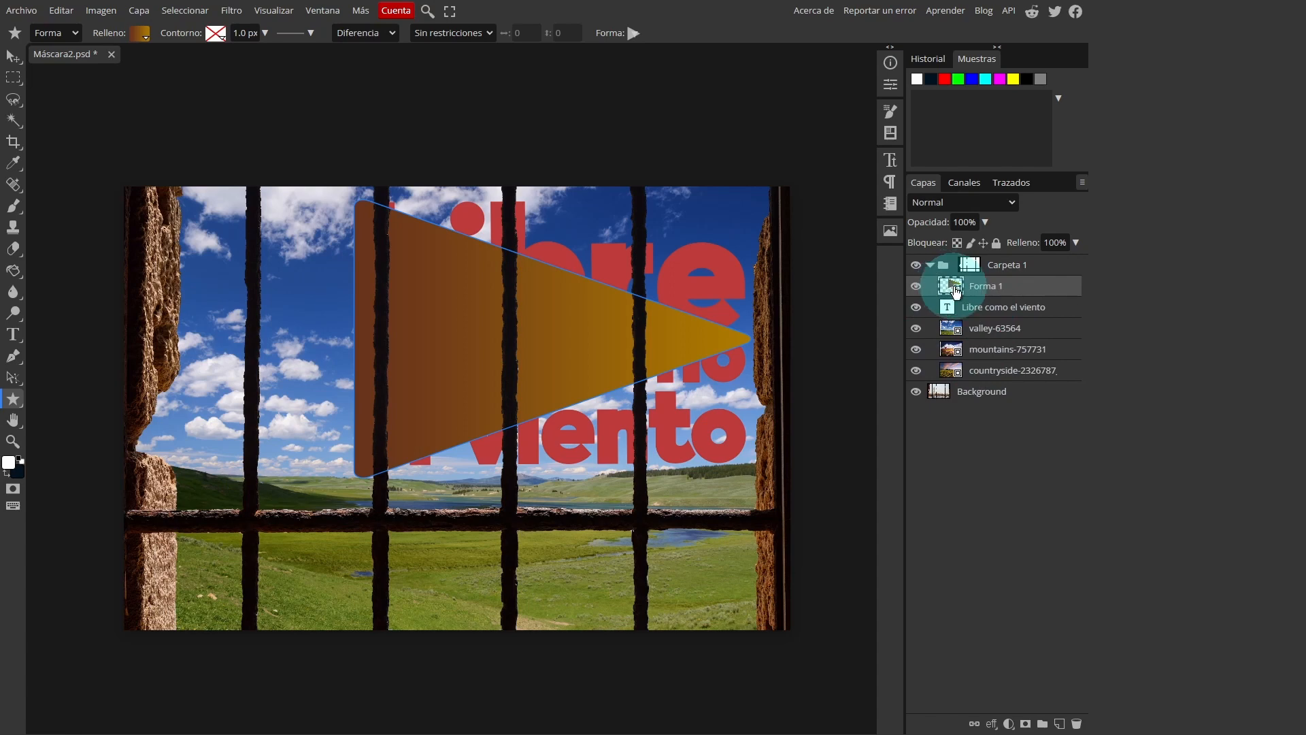
key(ctrl+alt+g)
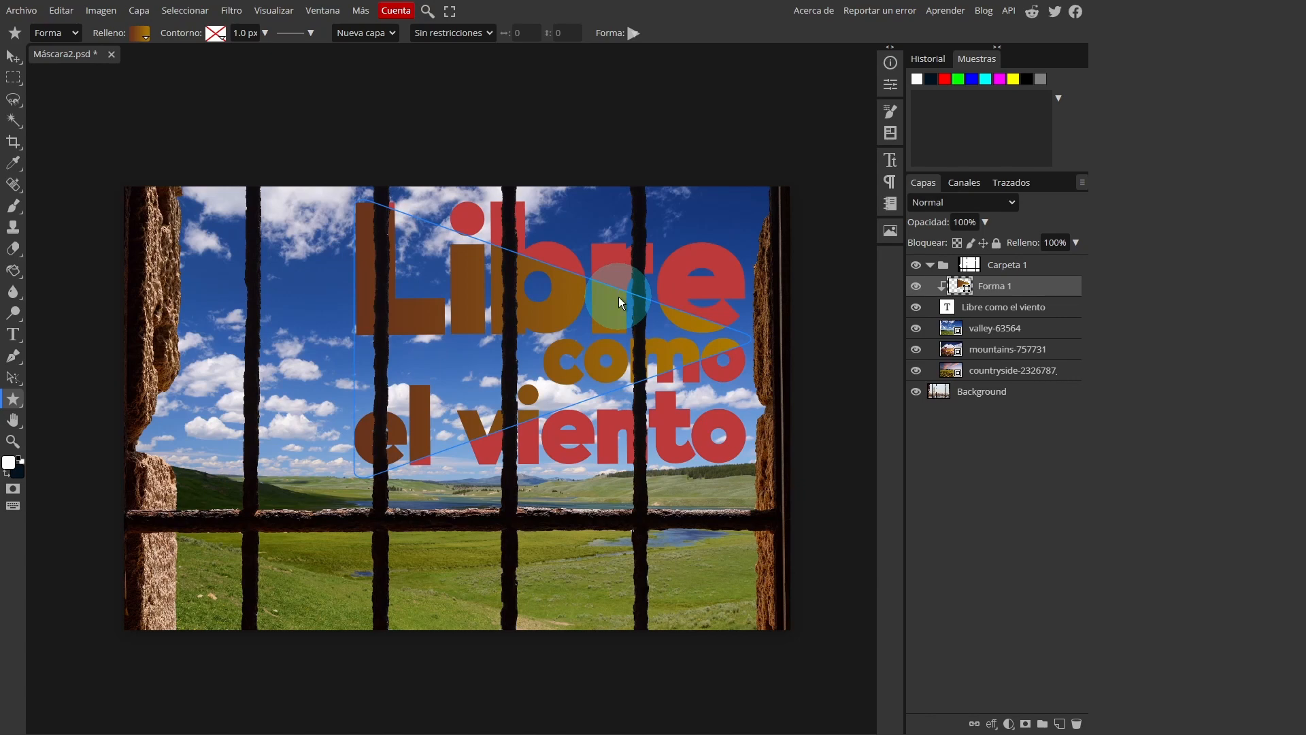
key(ctrl+h)
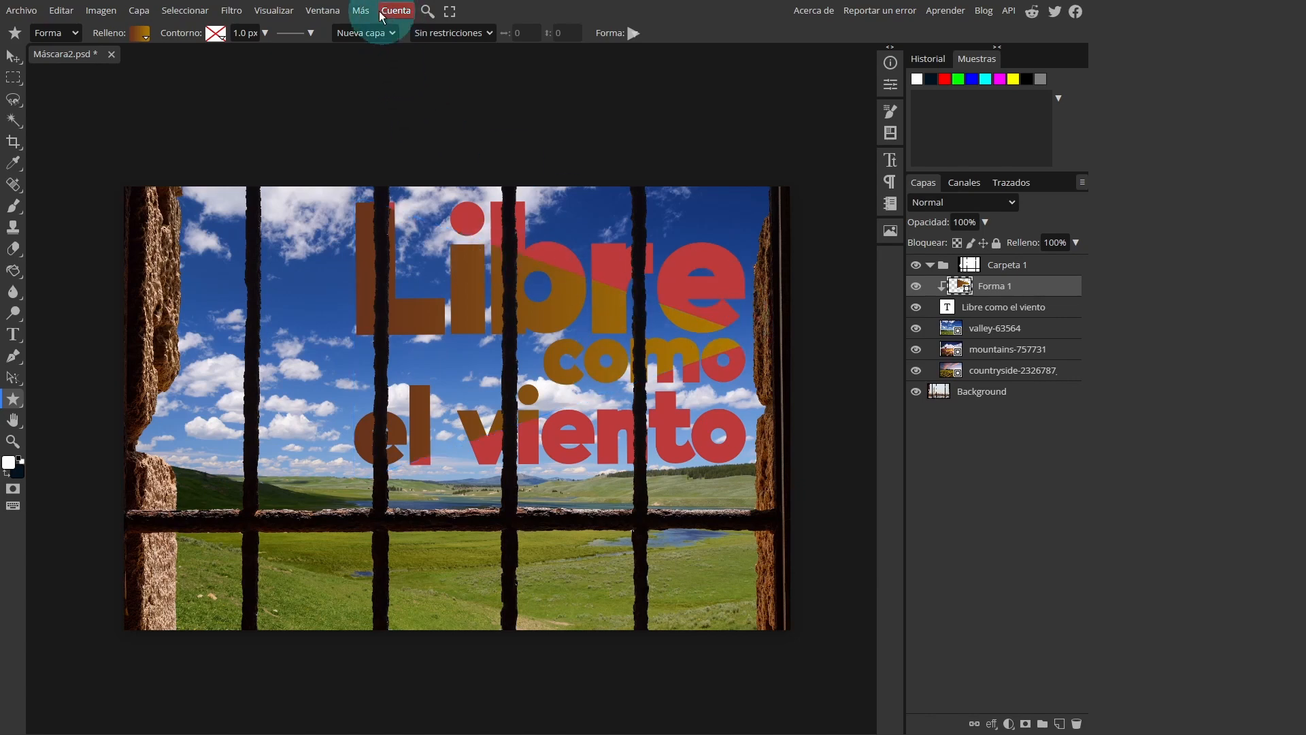
click(274, 10)
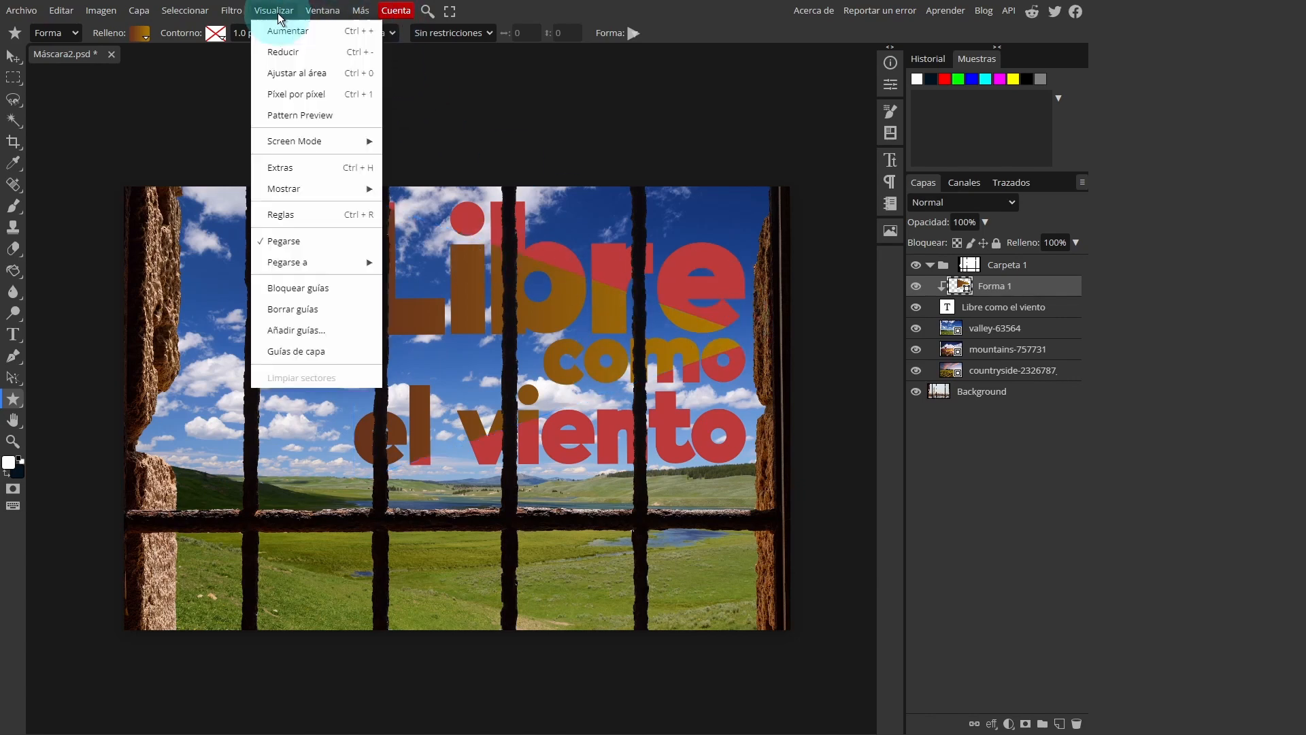
click(304, 190)
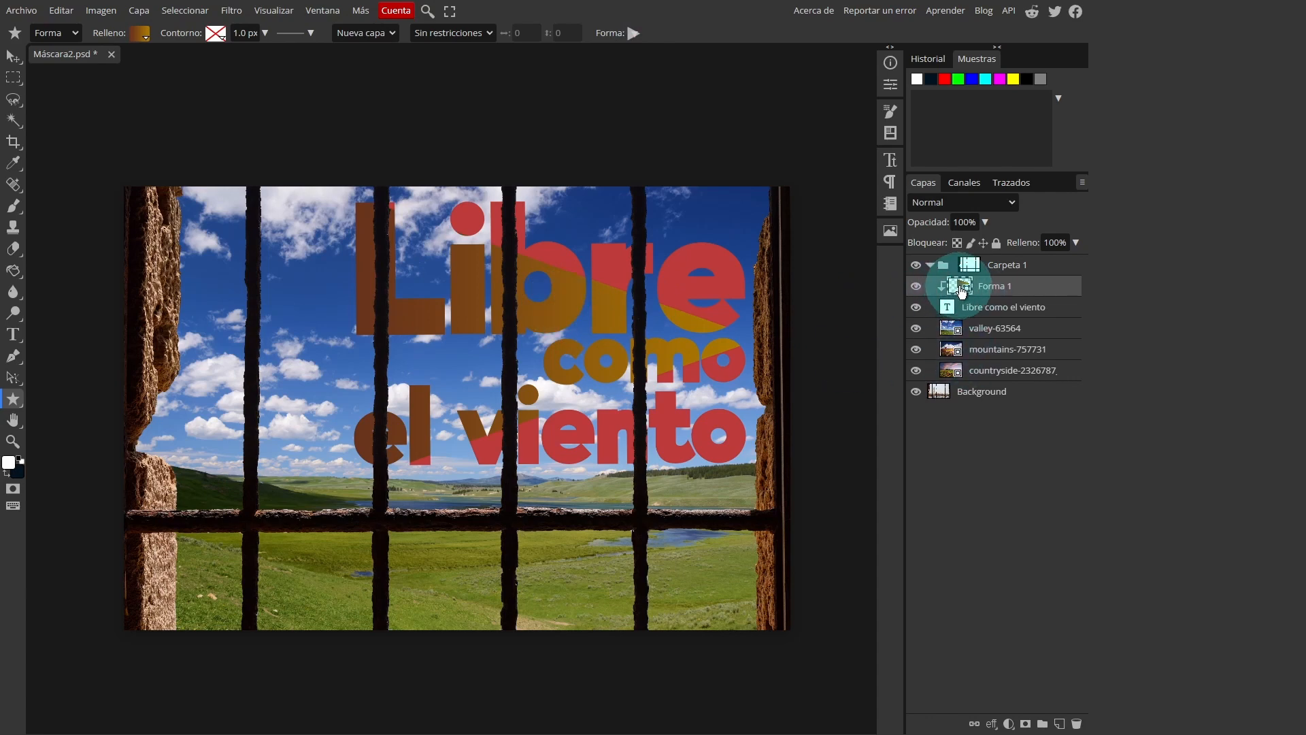
Set the triangle's blend mode to Oscurecer and enlarge it to about 141.56% by 130.75%, repositioned to cover more of the text
click(947, 205)
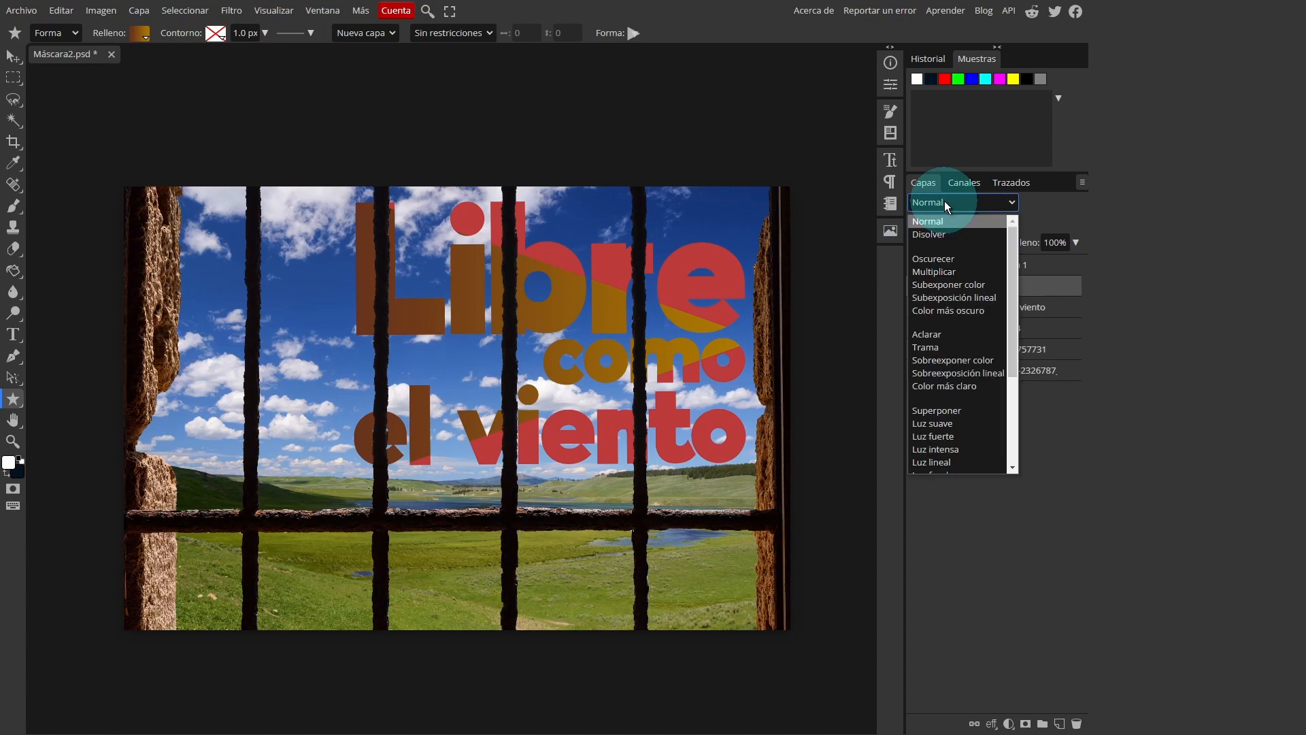
click(948, 262)
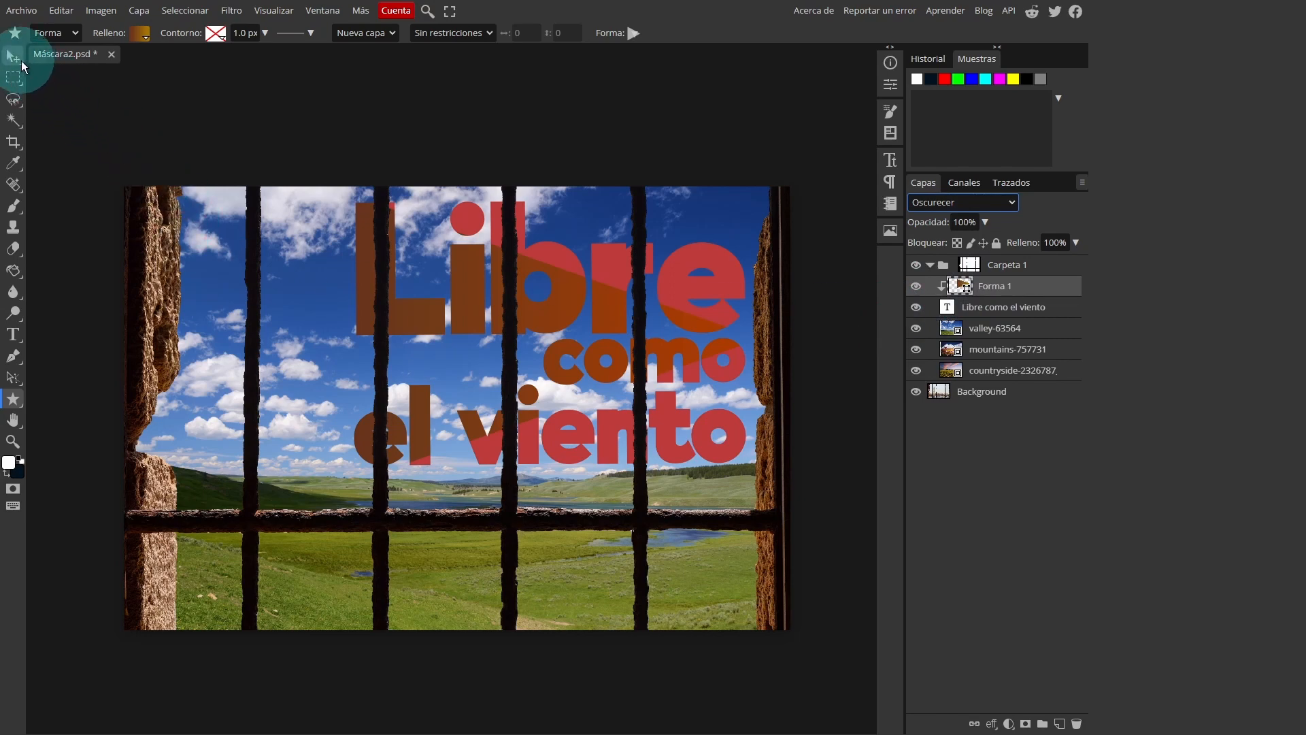
click(13, 56)
drag(553, 305, 480, 273)
drag(753, 468, 922, 557)
drag(687, 364, 582, 313)
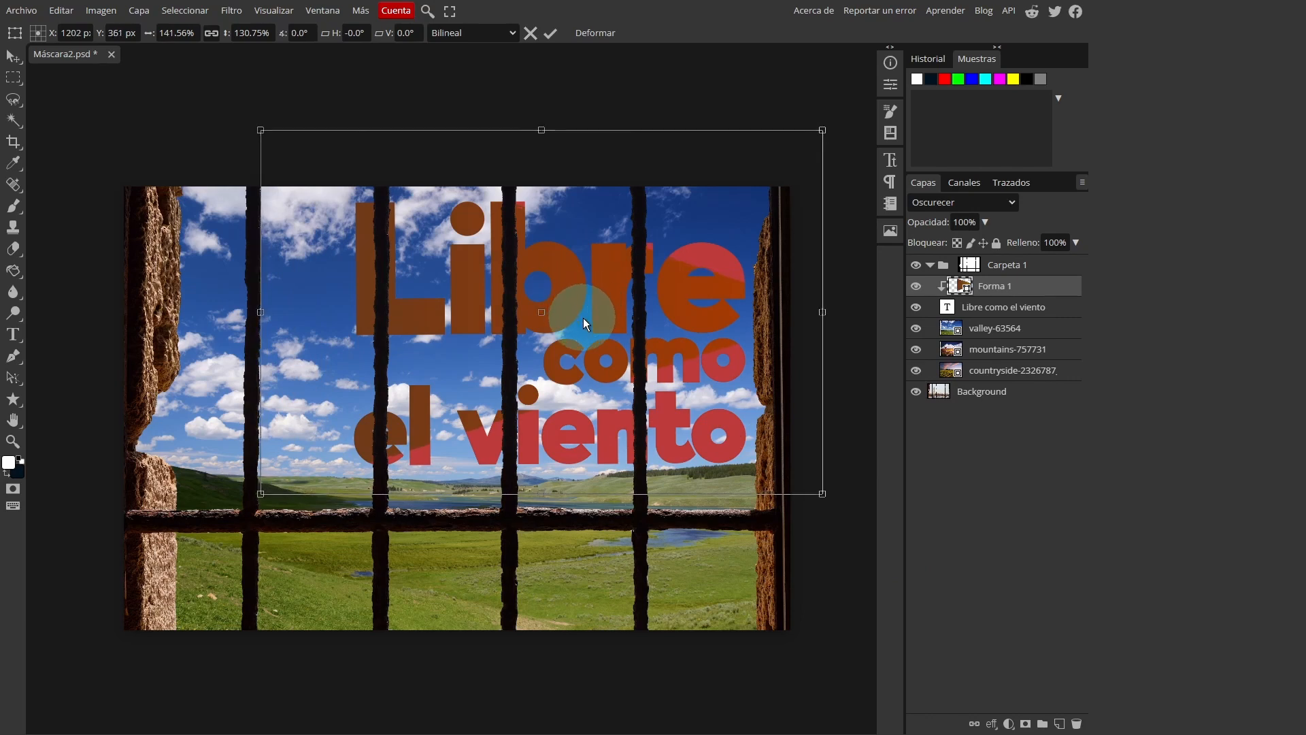
Replace the triangle's gradient fill with the purple-to-orange preset
double_click(963, 287)
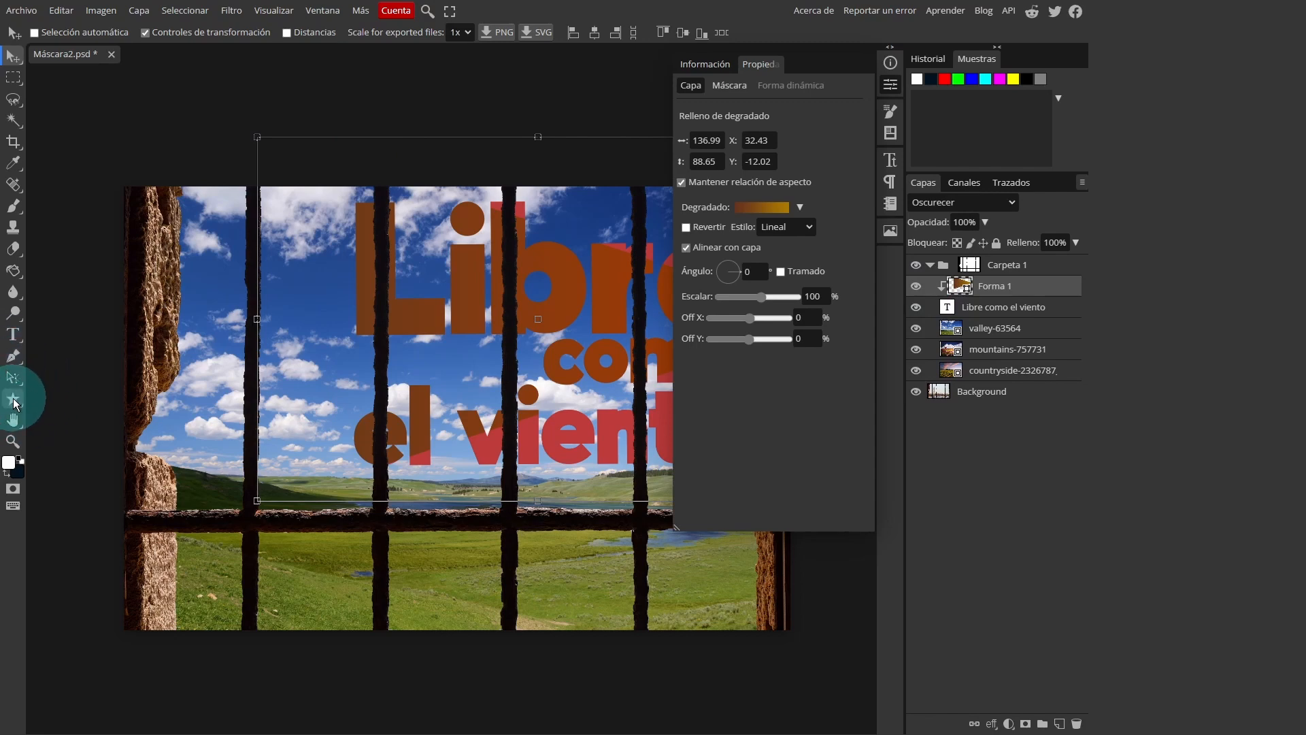
click(14, 401)
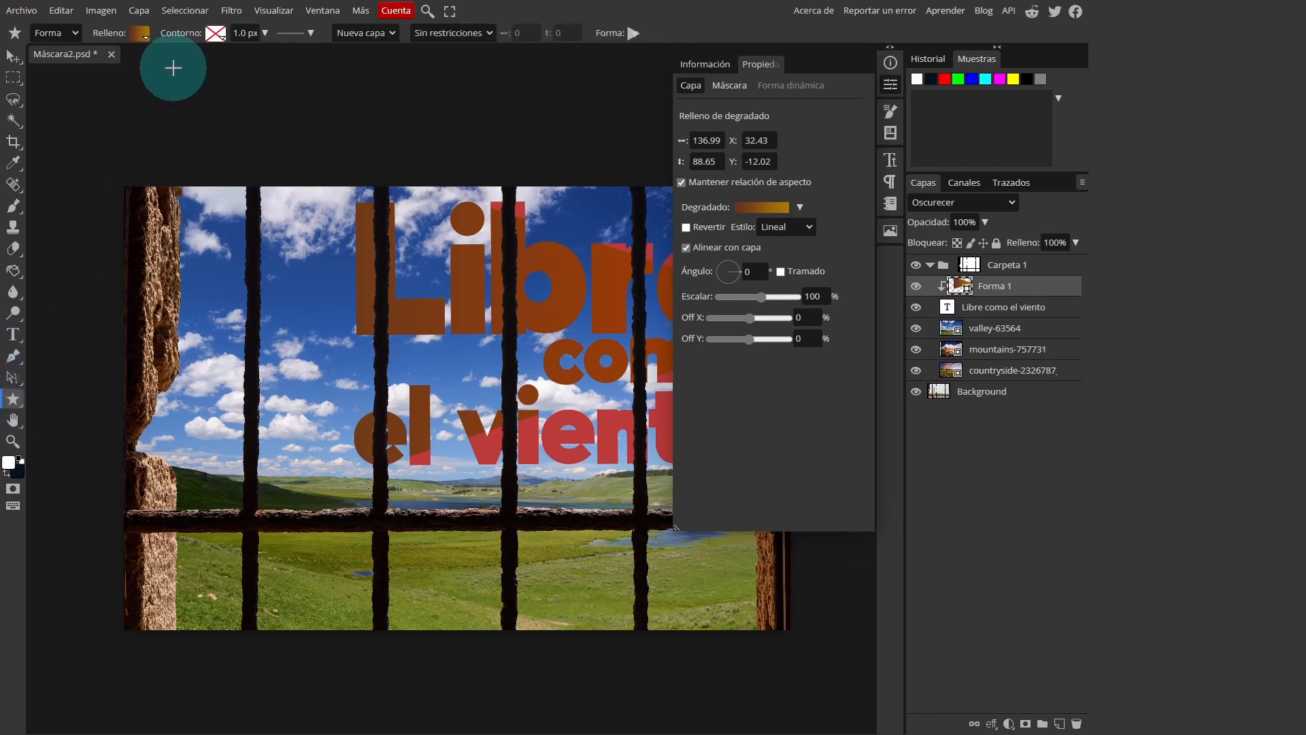
click(144, 35)
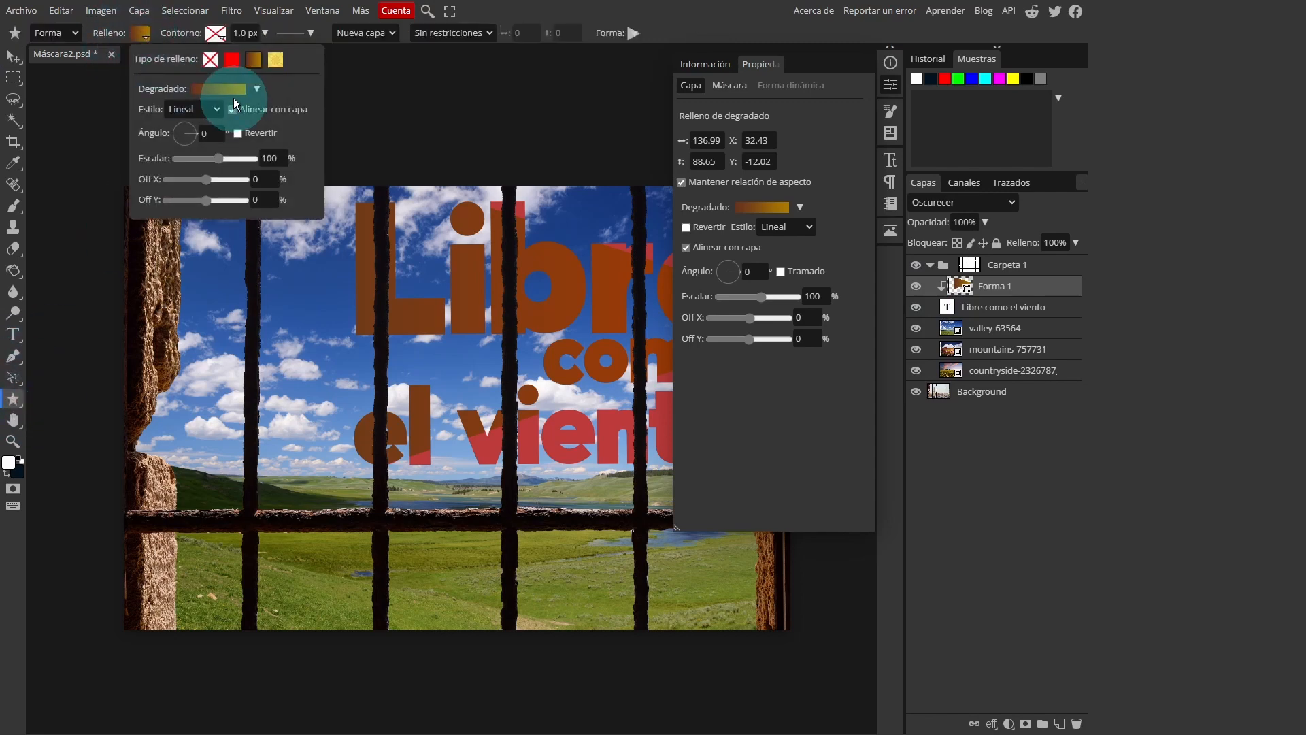
click(259, 90)
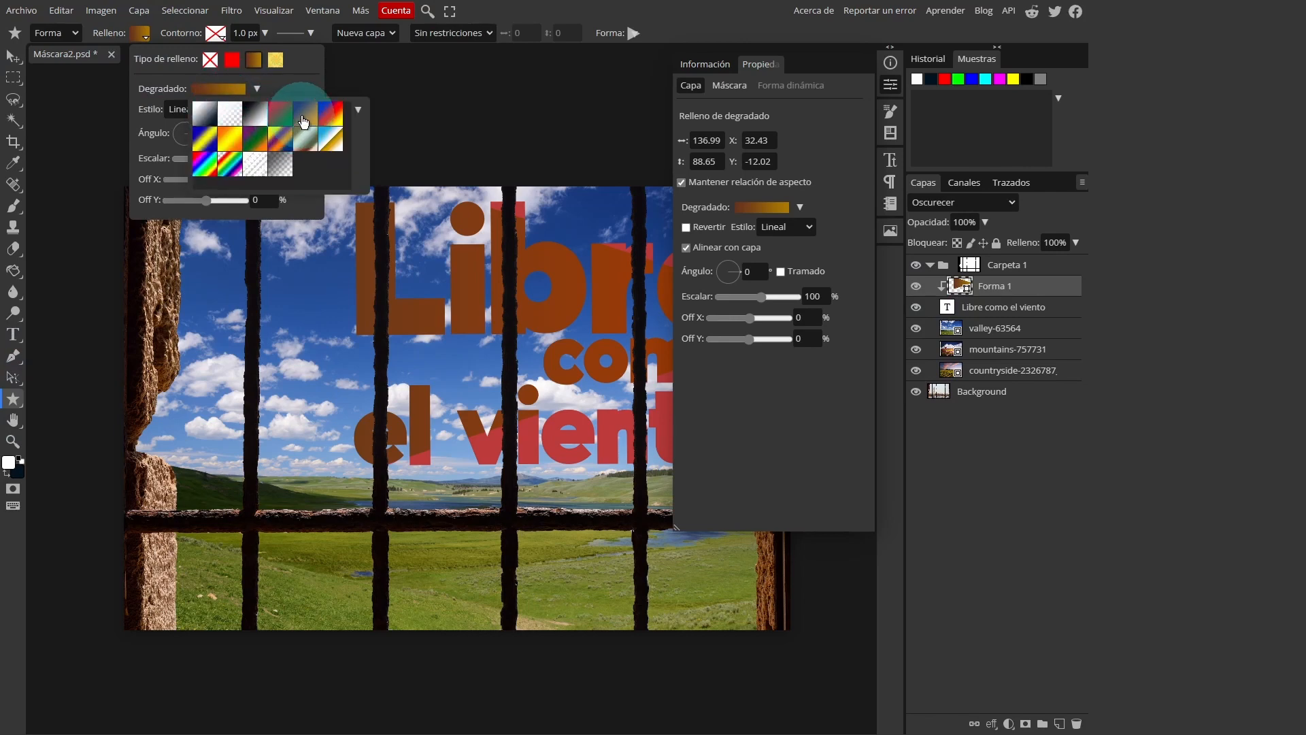
click(306, 114)
click(705, 275)
click(890, 276)
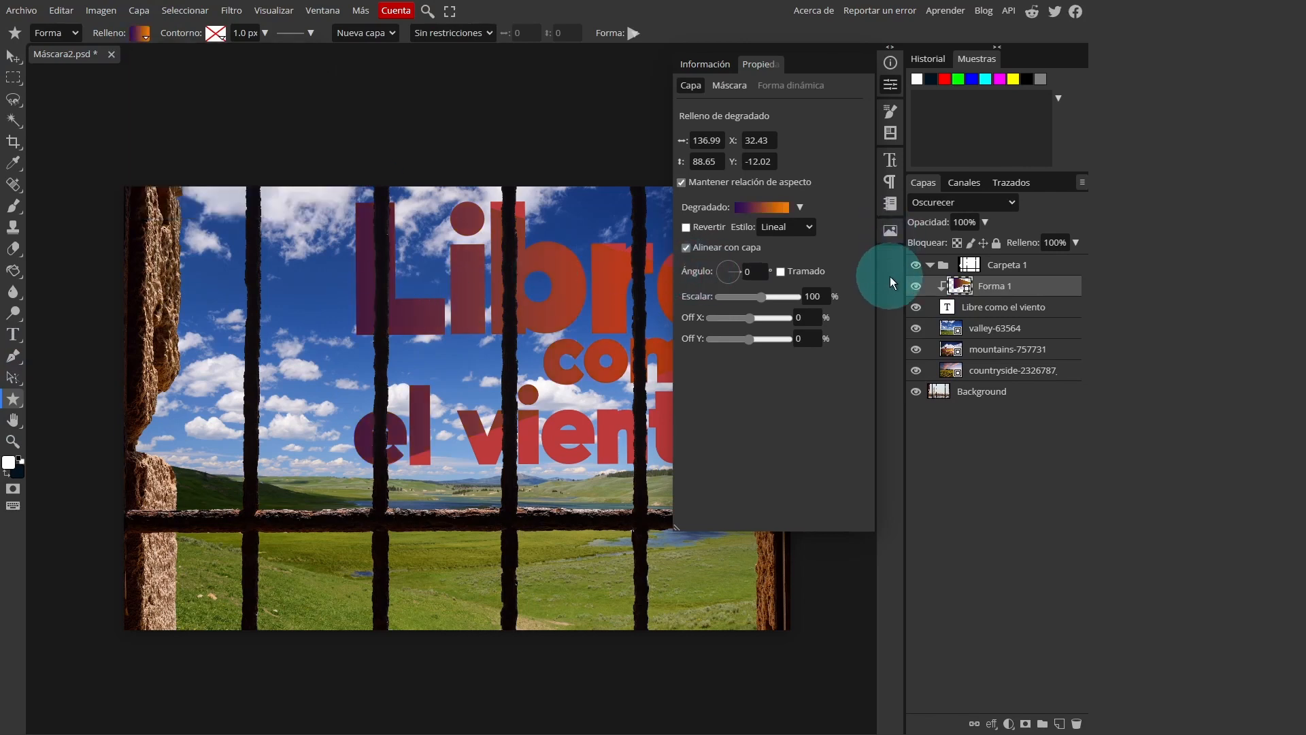
click(898, 82)
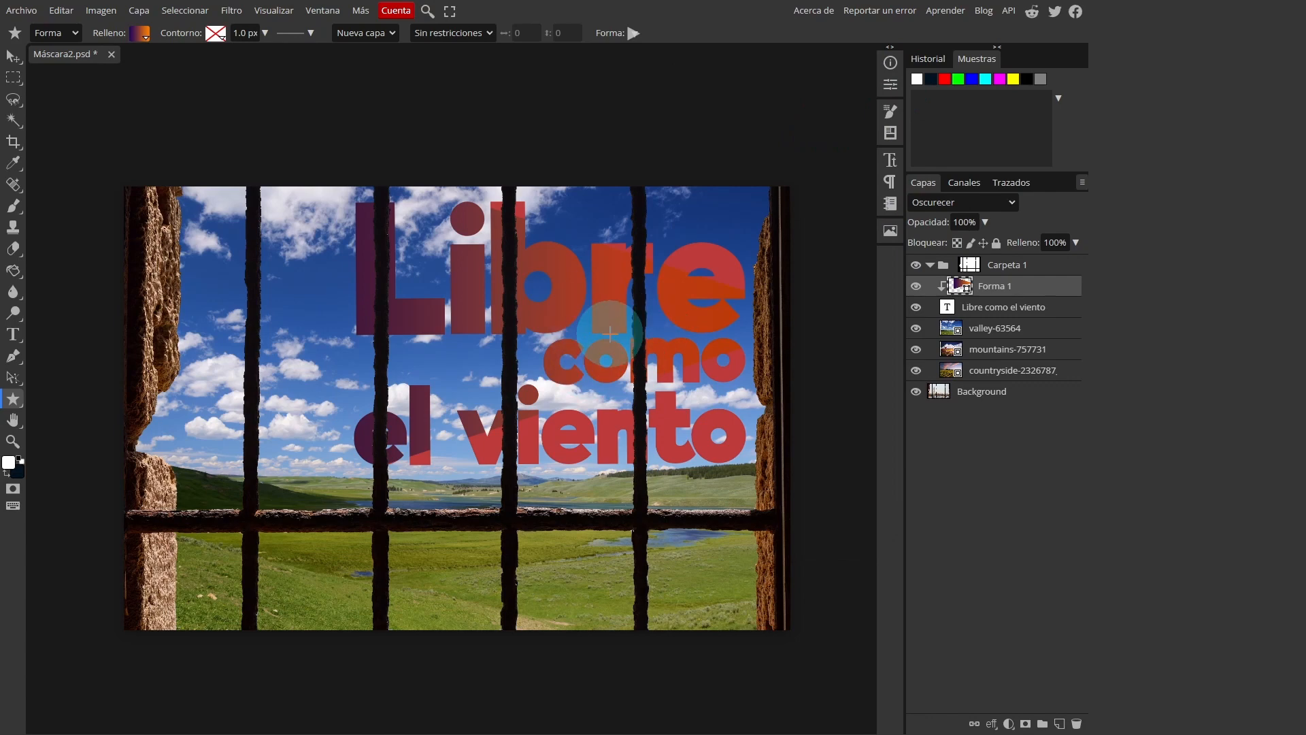
key(ctrl+0)
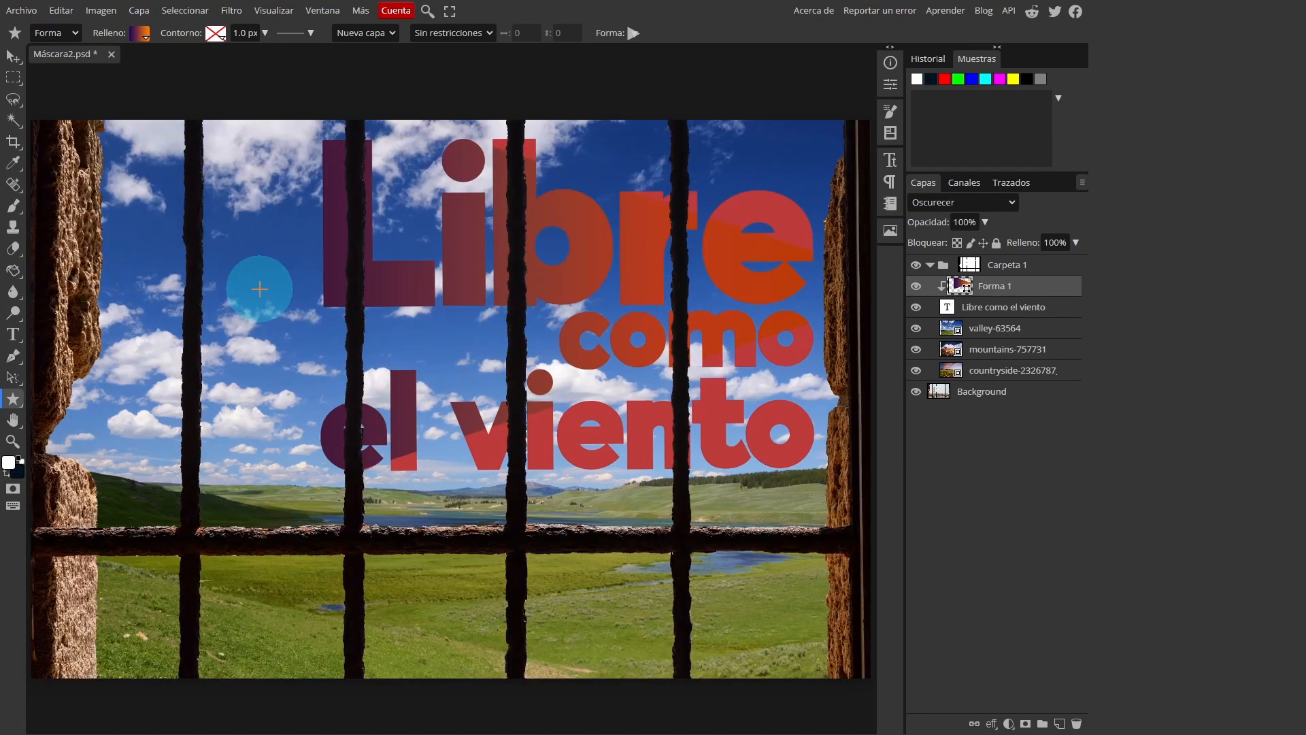